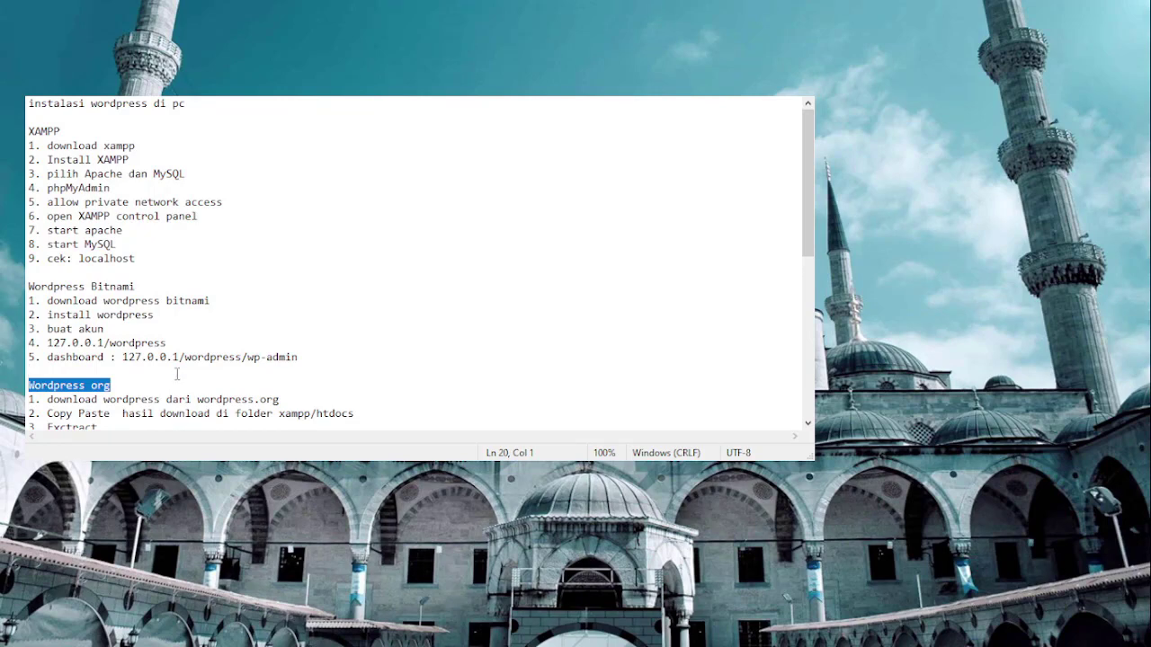
Review the Wordpress org and XAMPP section headings in the Notepad install notes.
click(271, 336)
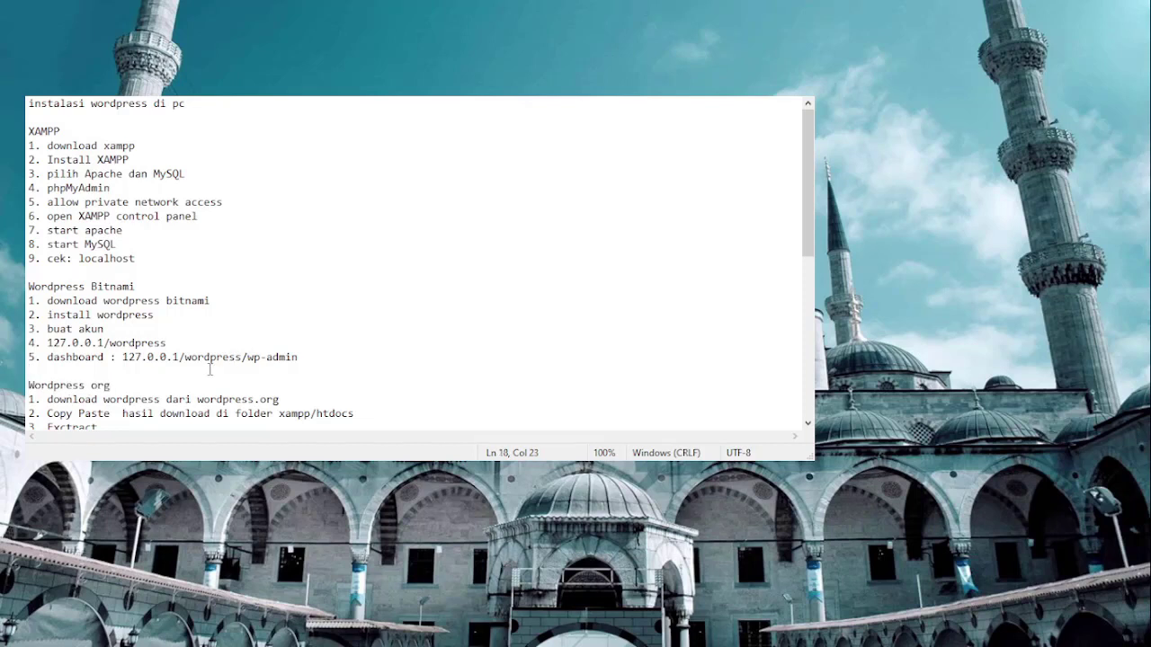
click(144, 387)
shift+click(27, 385)
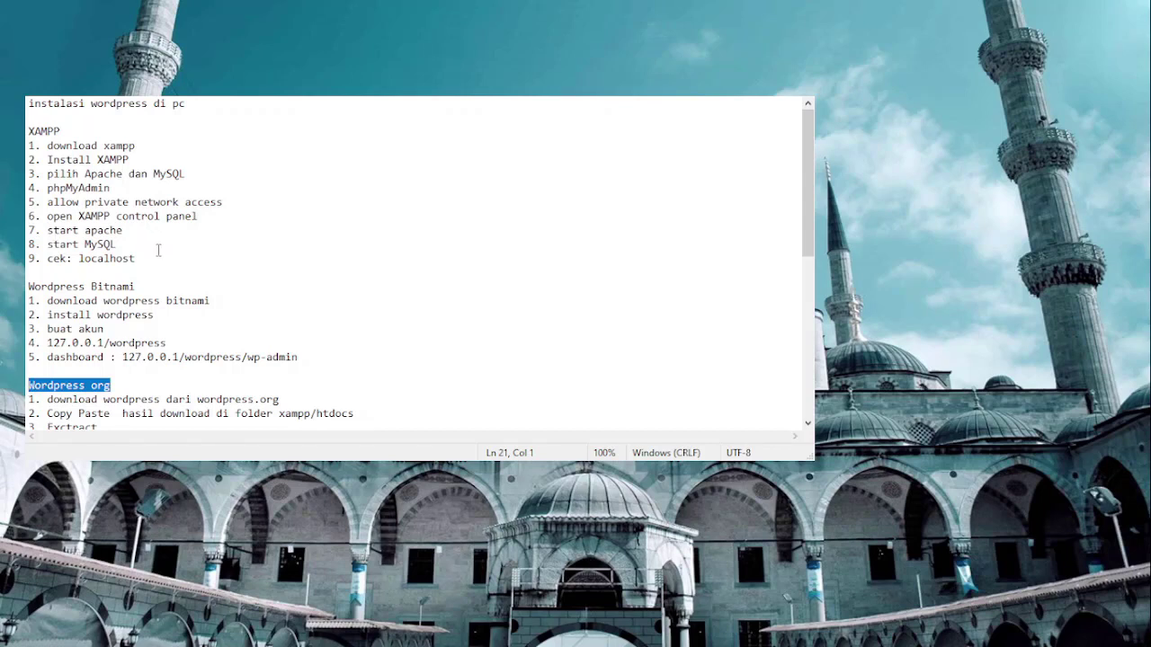
double_click(63, 130)
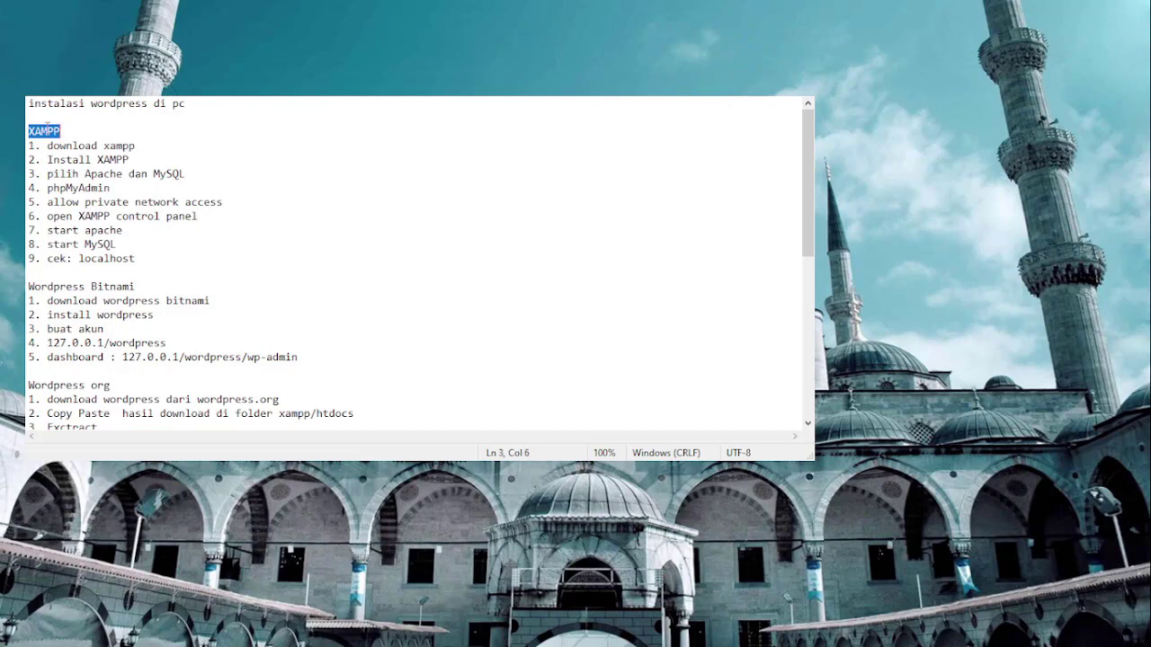
double_click(47, 131)
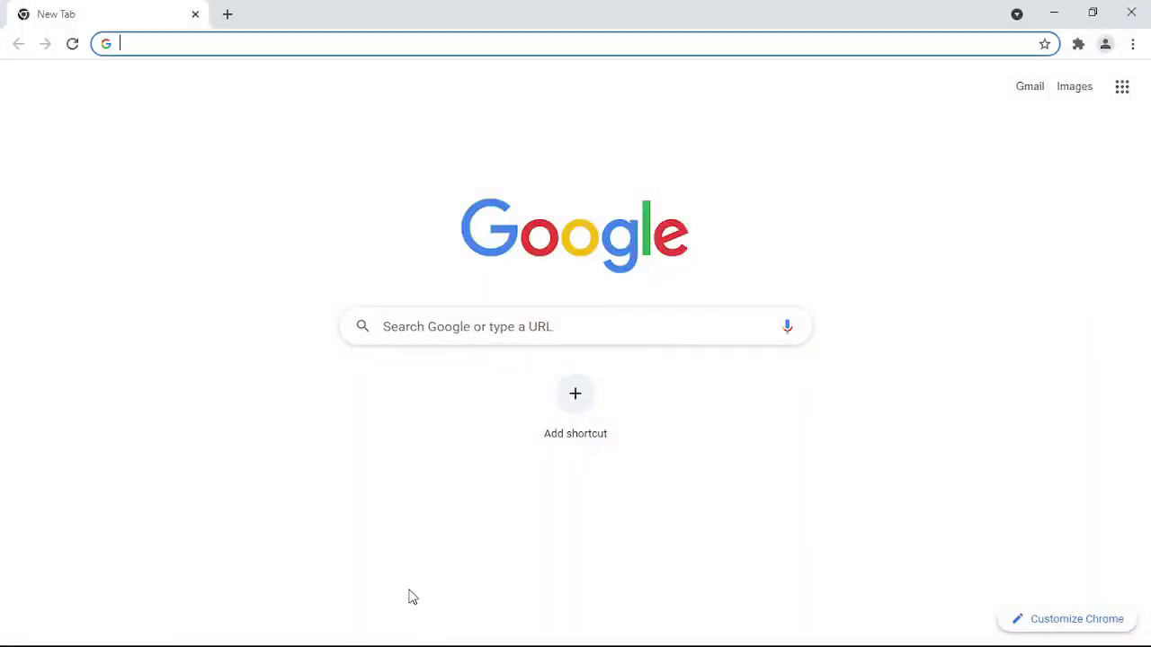
Search Google for xampp and open the Apache Friends download page.
text(xampp)
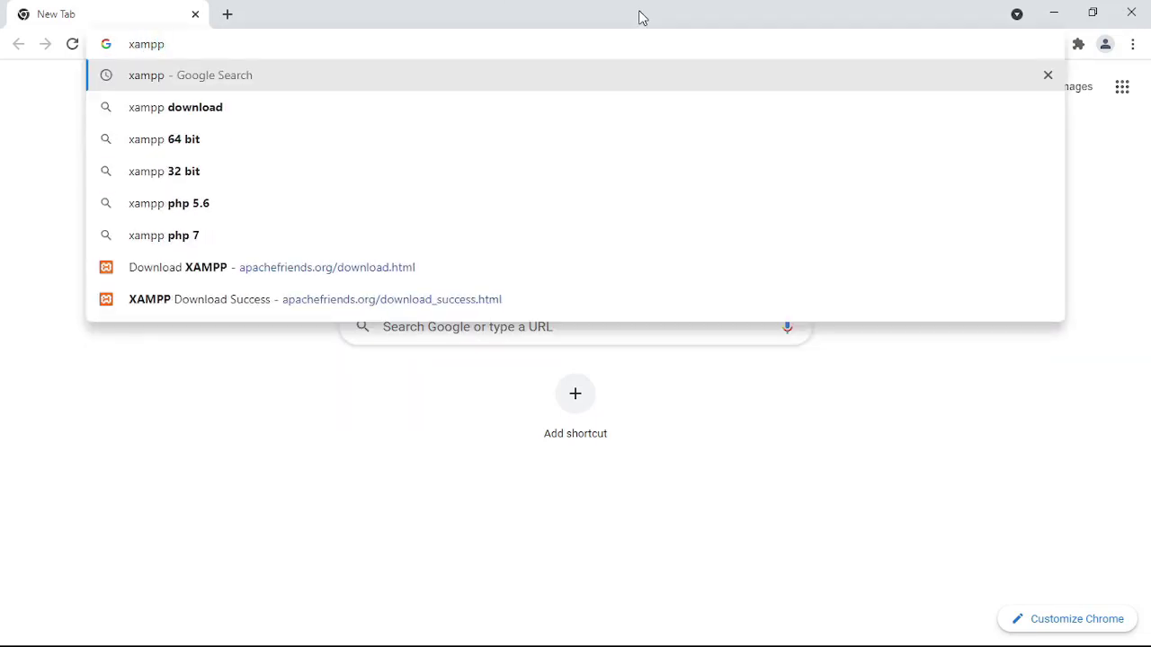
key(Return)
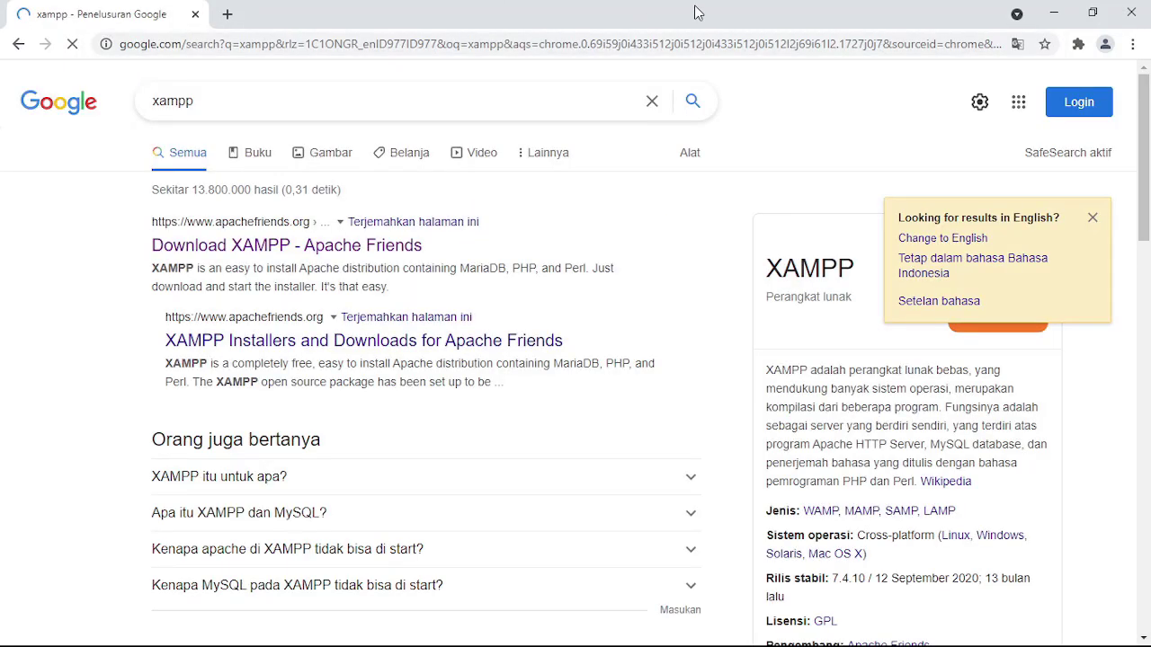
click(311, 254)
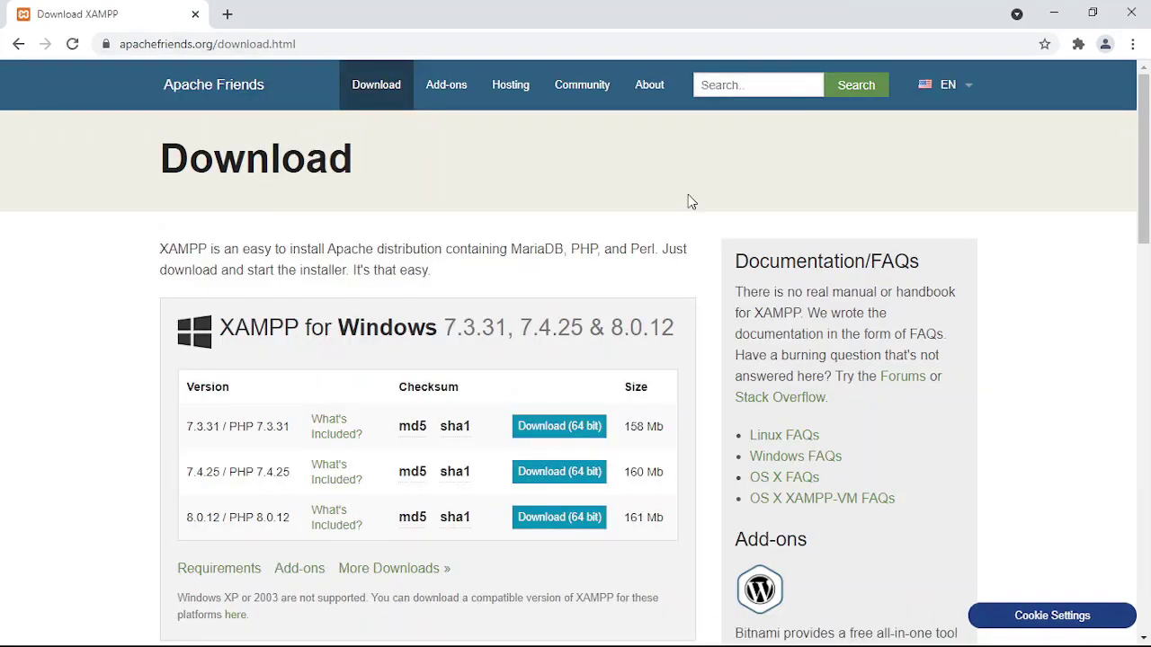
Download the 64-bit XAMPP 8.0.12 installer for Windows.
scroll(639, 257, down, 3)
scroll(372, 108, up, 1)
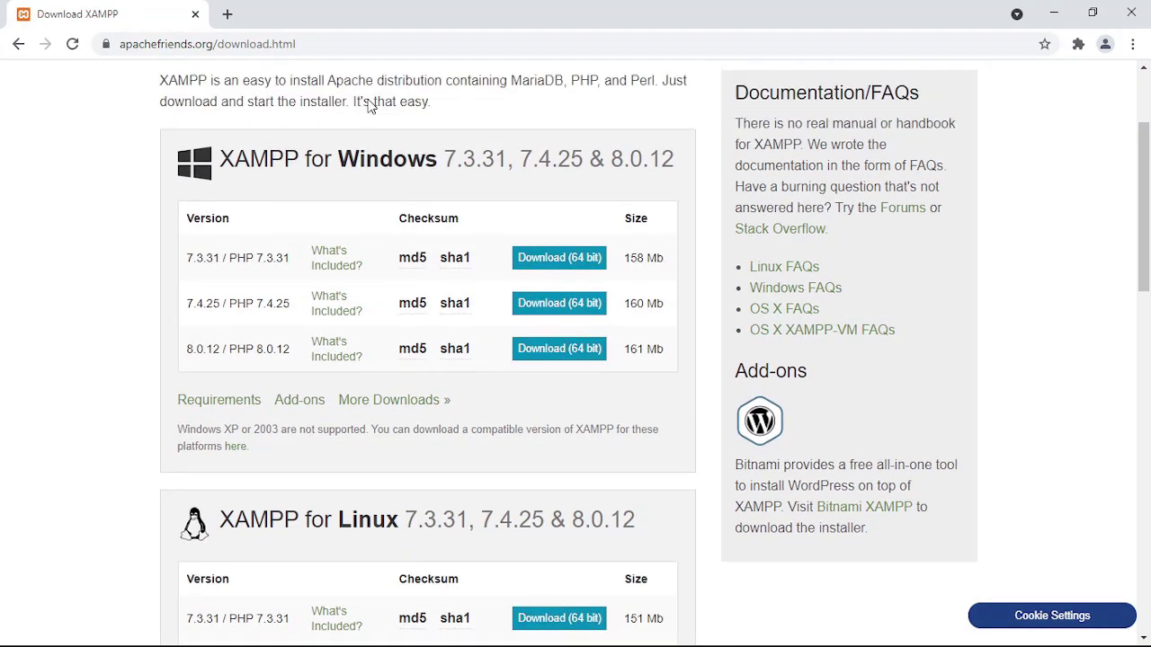
scroll(387, 135, down, 7)
scroll(391, 245, down, 1)
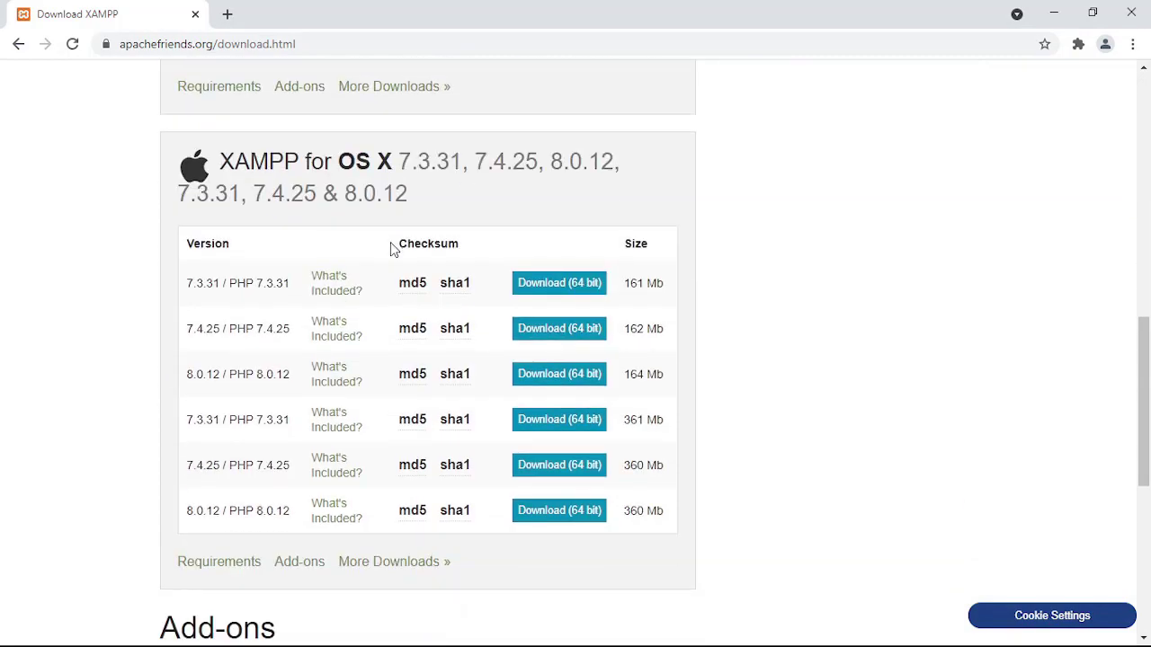
scroll(391, 244, down, 4)
scroll(391, 245, up, 6)
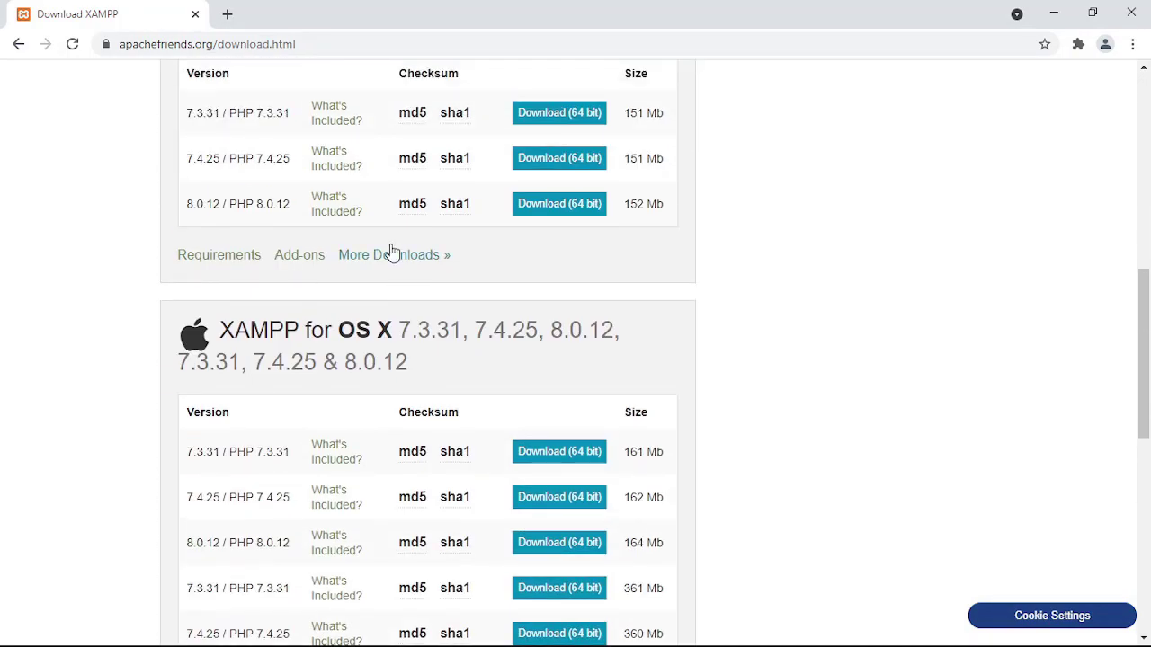
scroll(390, 252, up, 8)
scroll(390, 252, down, 2)
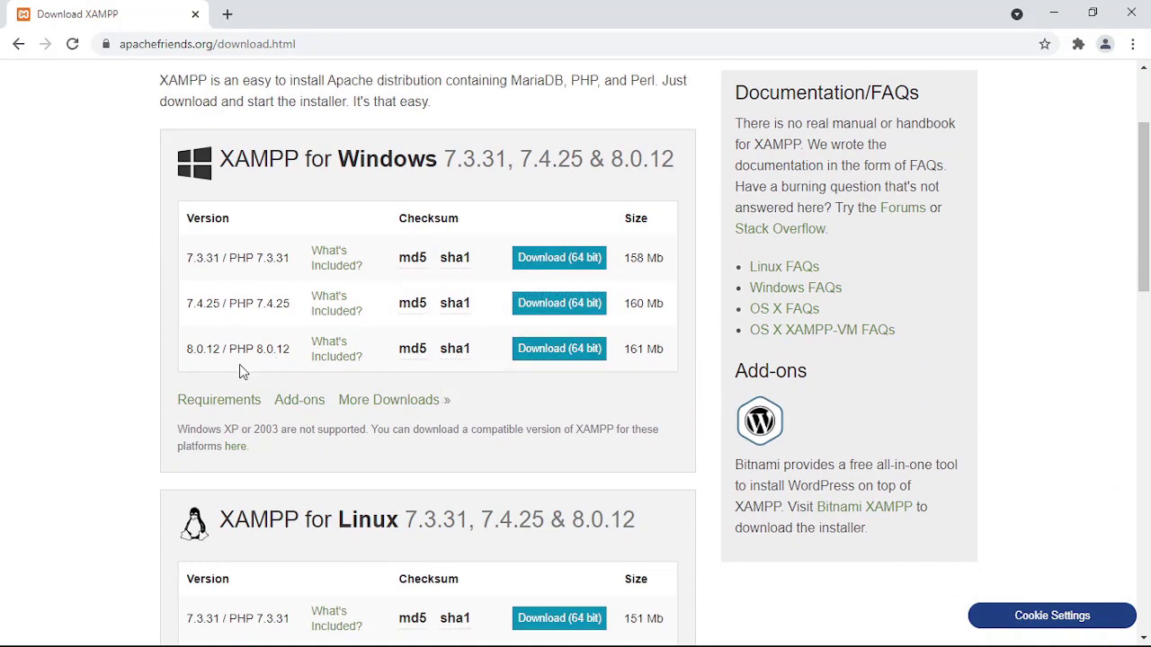
click(534, 358)
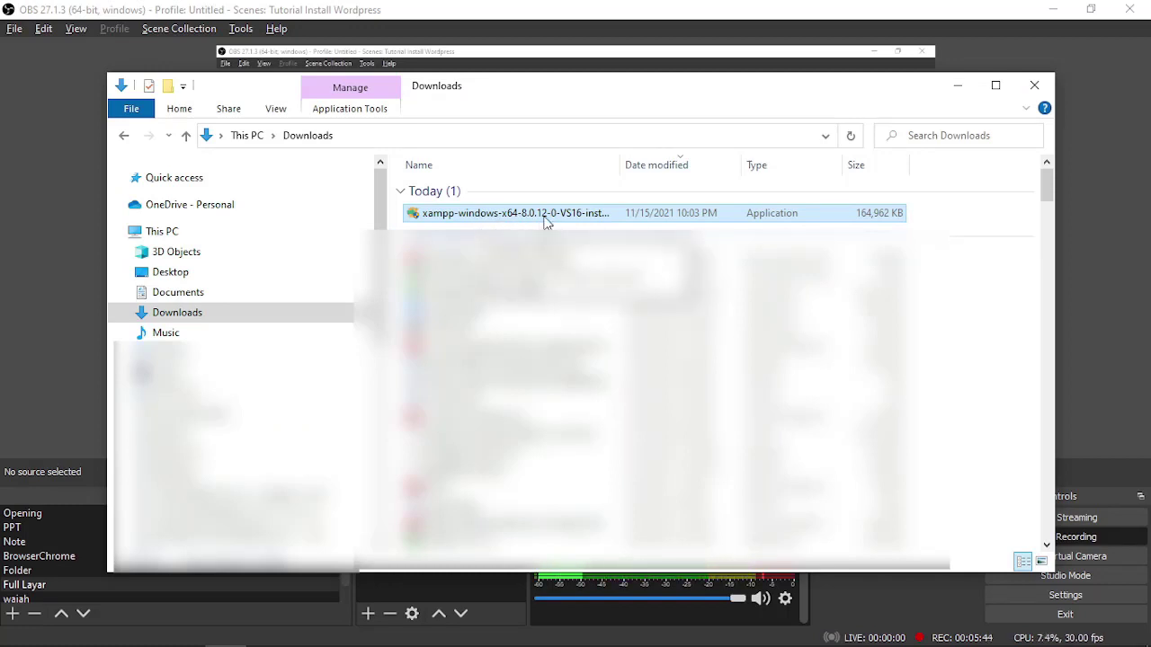
Launch the downloaded XAMPP installer and continue past the warning to component selection.
double_click(544, 215)
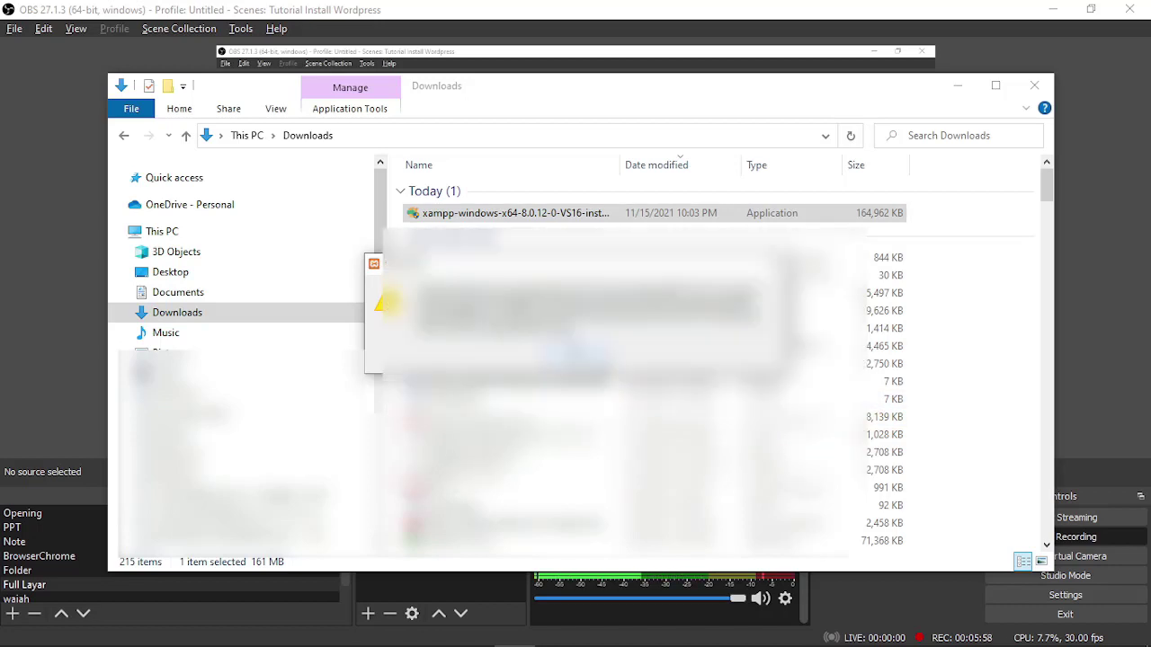
click(576, 358)
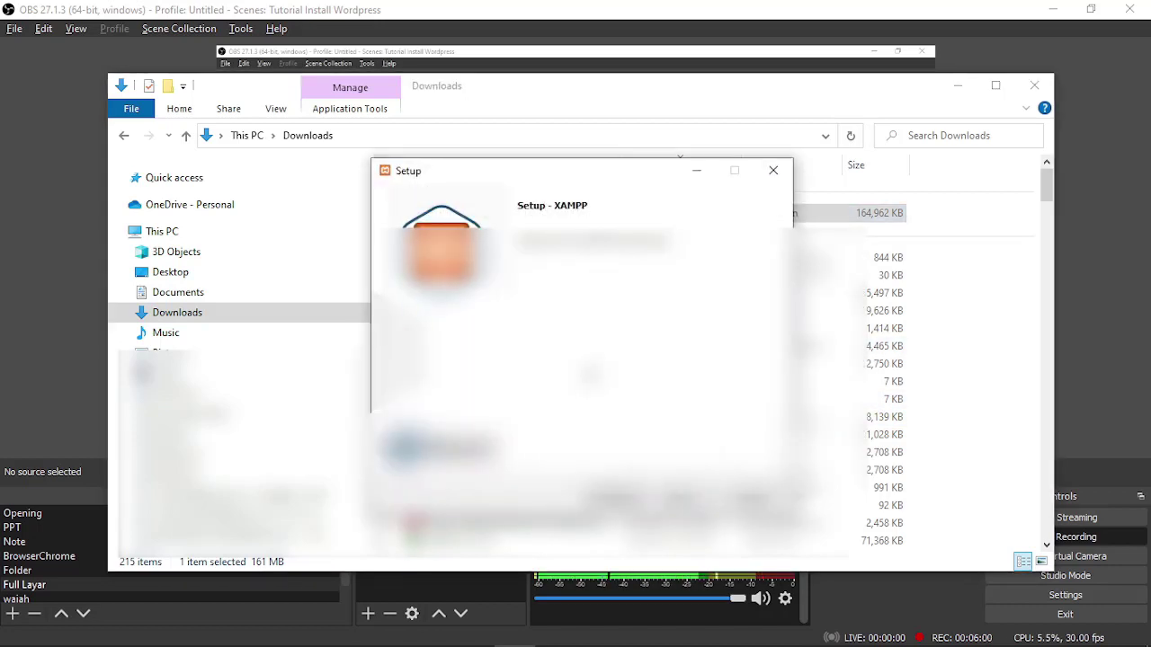
click(679, 500)
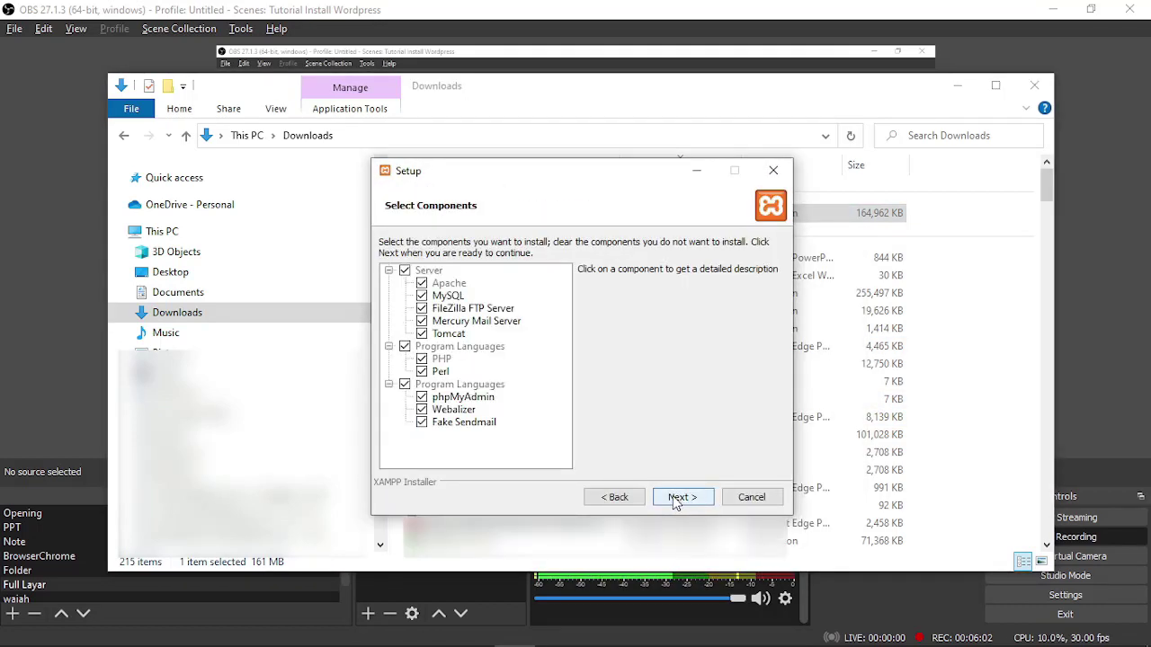
Exclude FileZilla, Mercury, Tomcat, Perl, Webalizer and Fake Sendmail, keeping the C:\xampp folder.
click(420, 310)
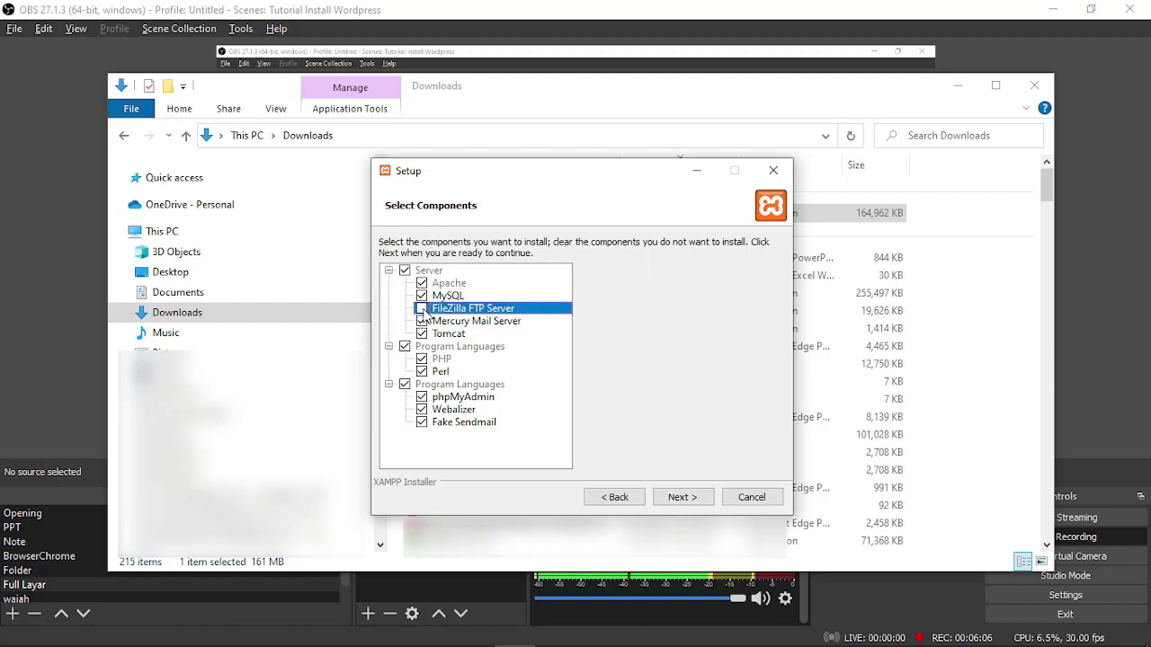
click(422, 321)
click(424, 342)
click(421, 334)
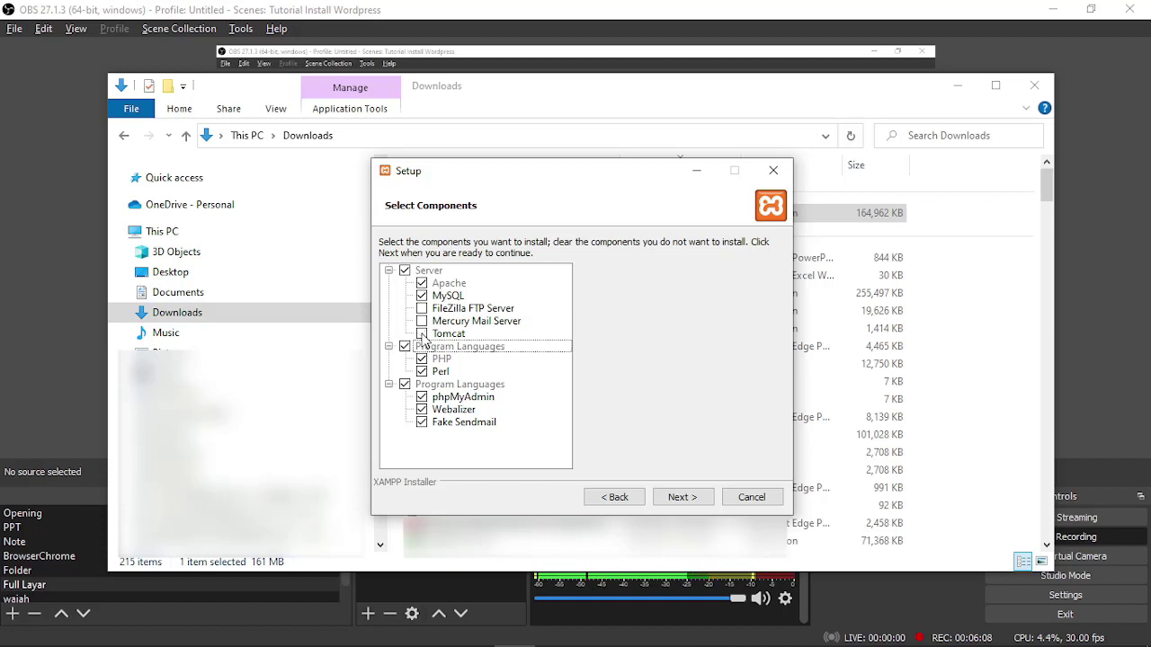
click(423, 372)
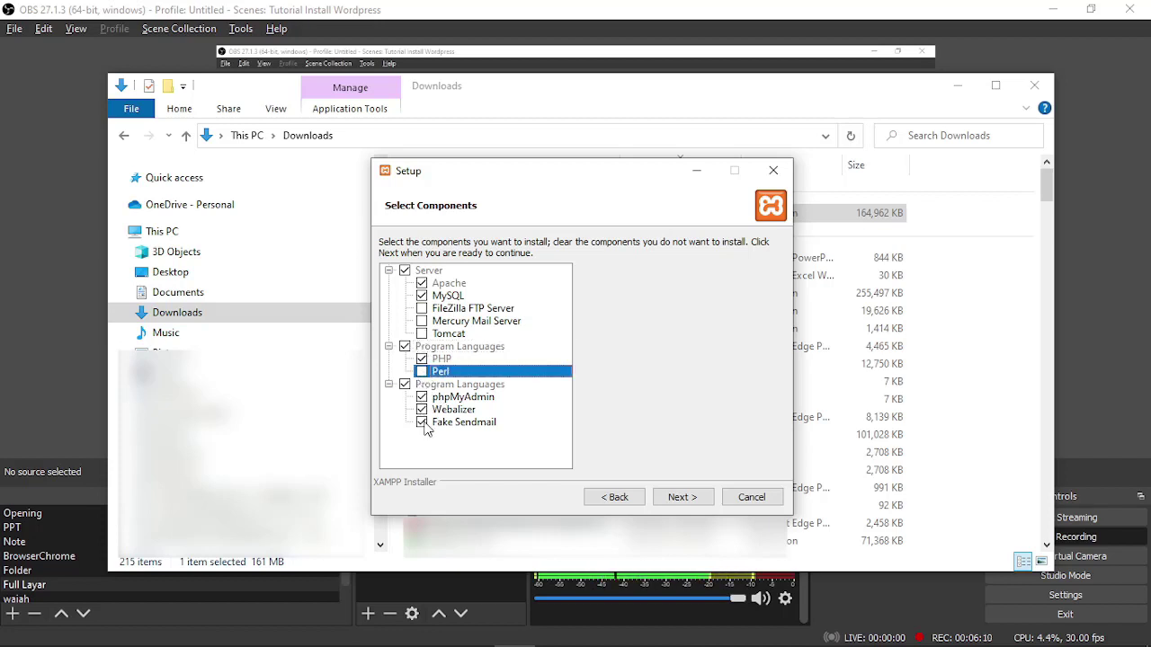
click(421, 410)
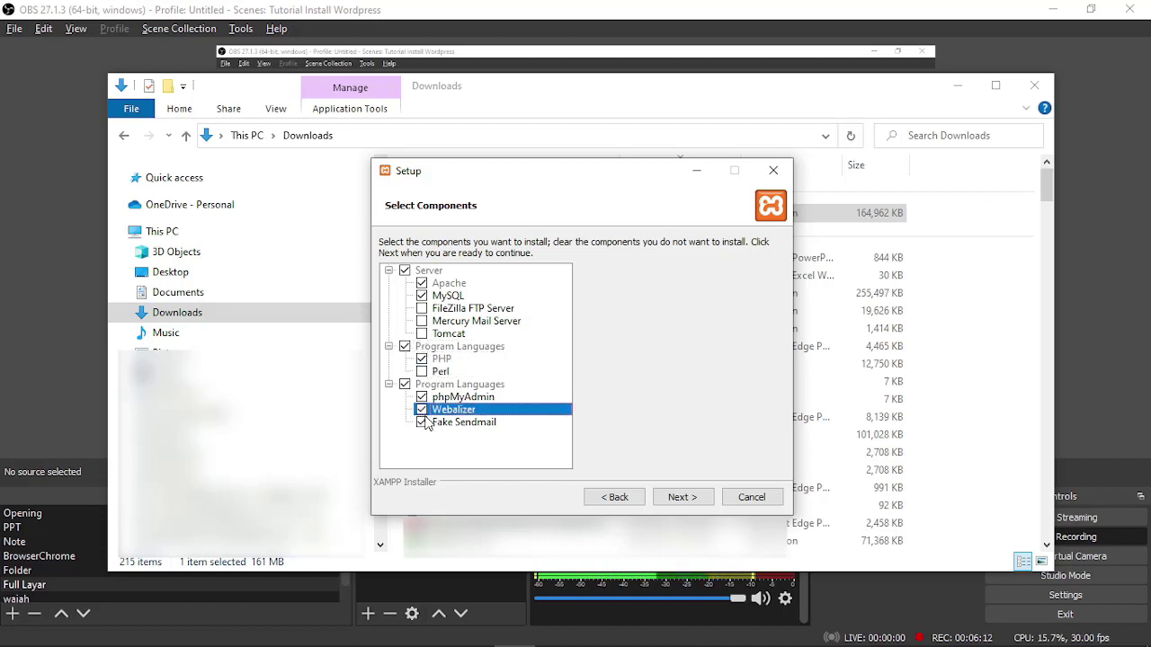
click(423, 422)
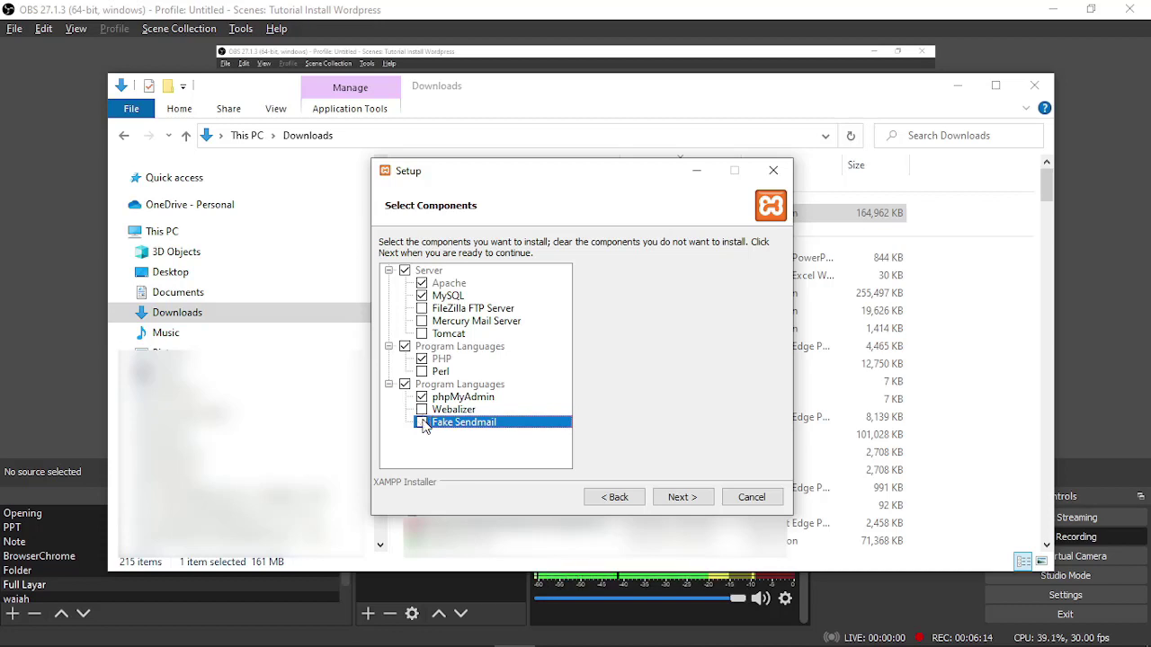
click(423, 423)
click(672, 503)
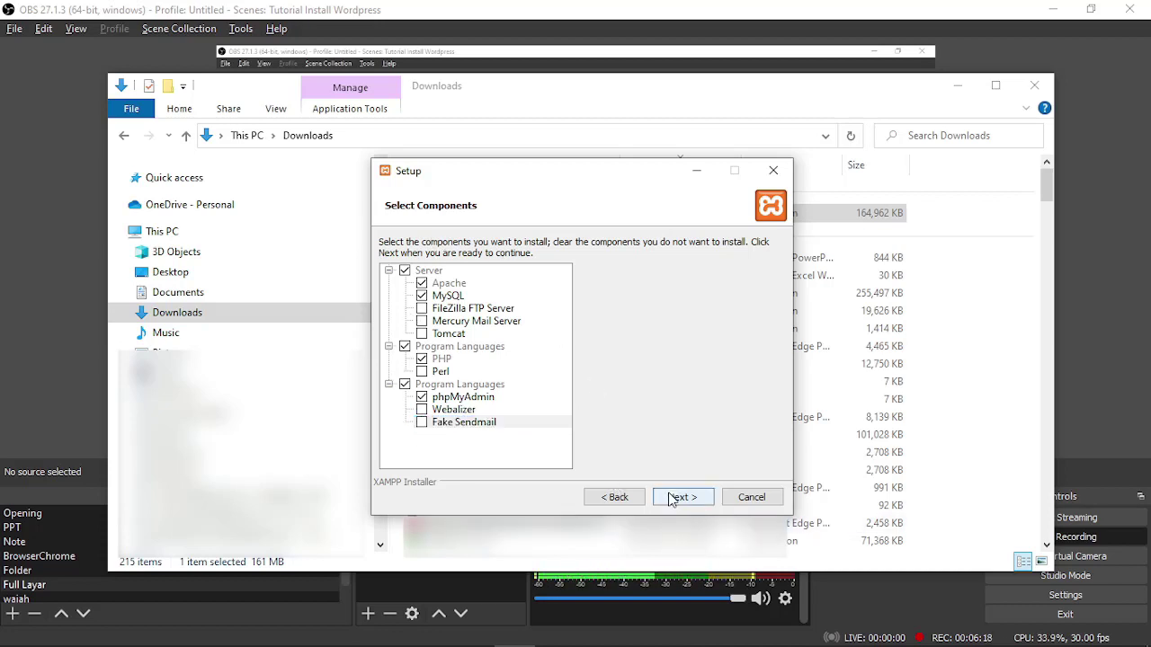
click(670, 500)
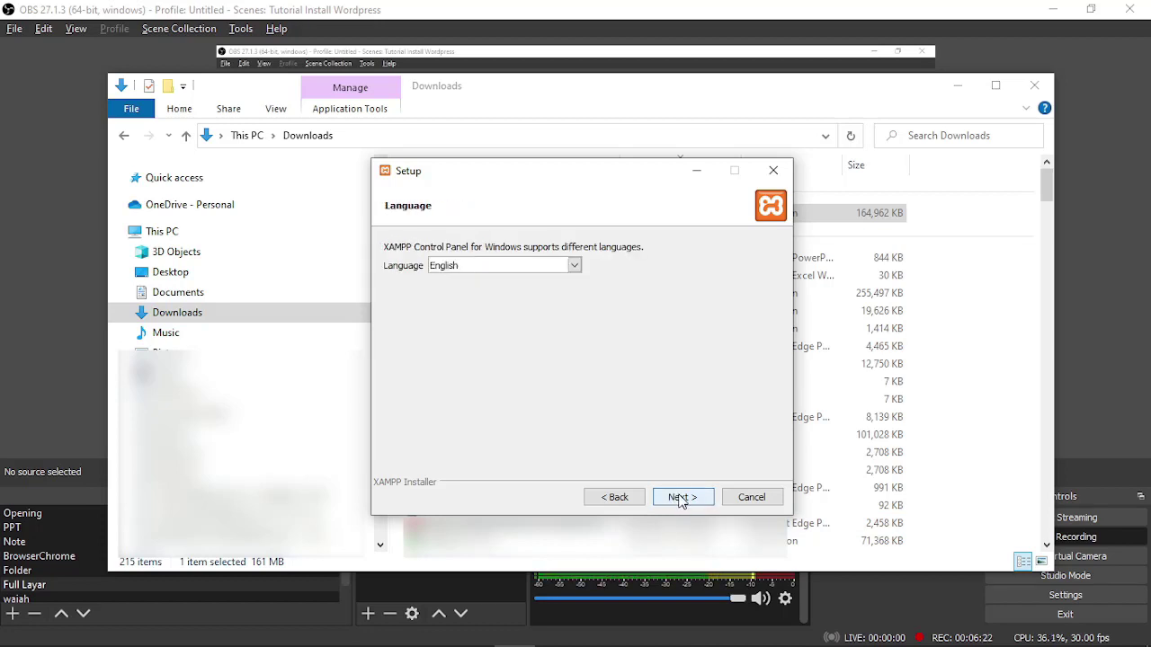
Install XAMPP in English, skipping Bitnami info, and finish with the Control Panel launched.
click(680, 501)
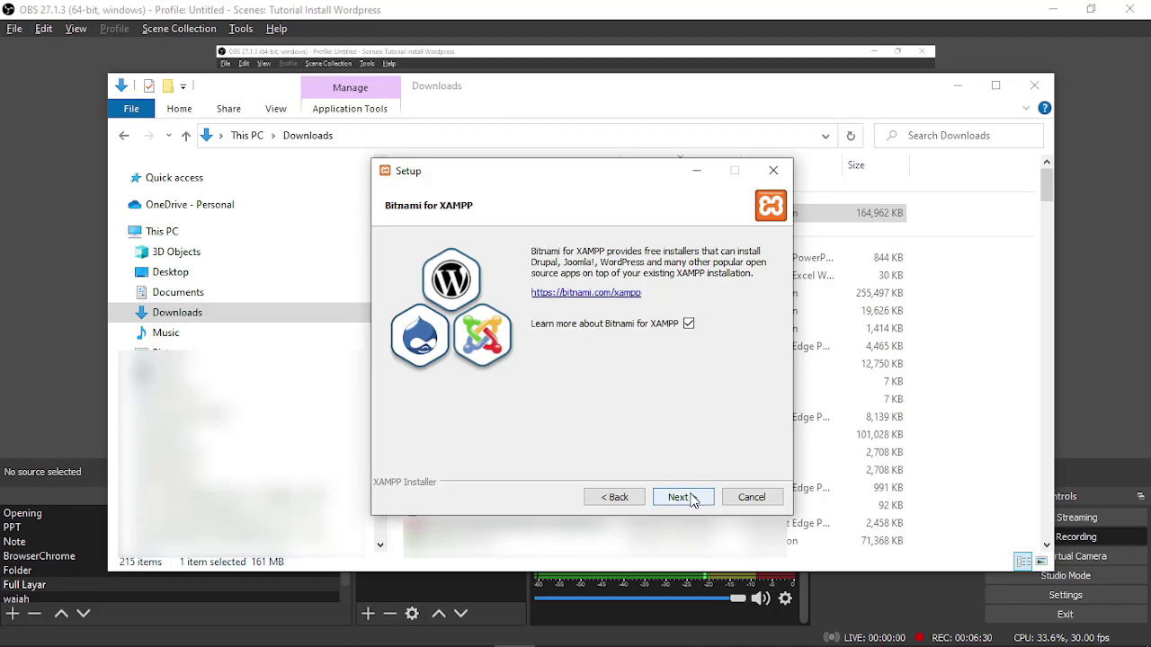
click(693, 501)
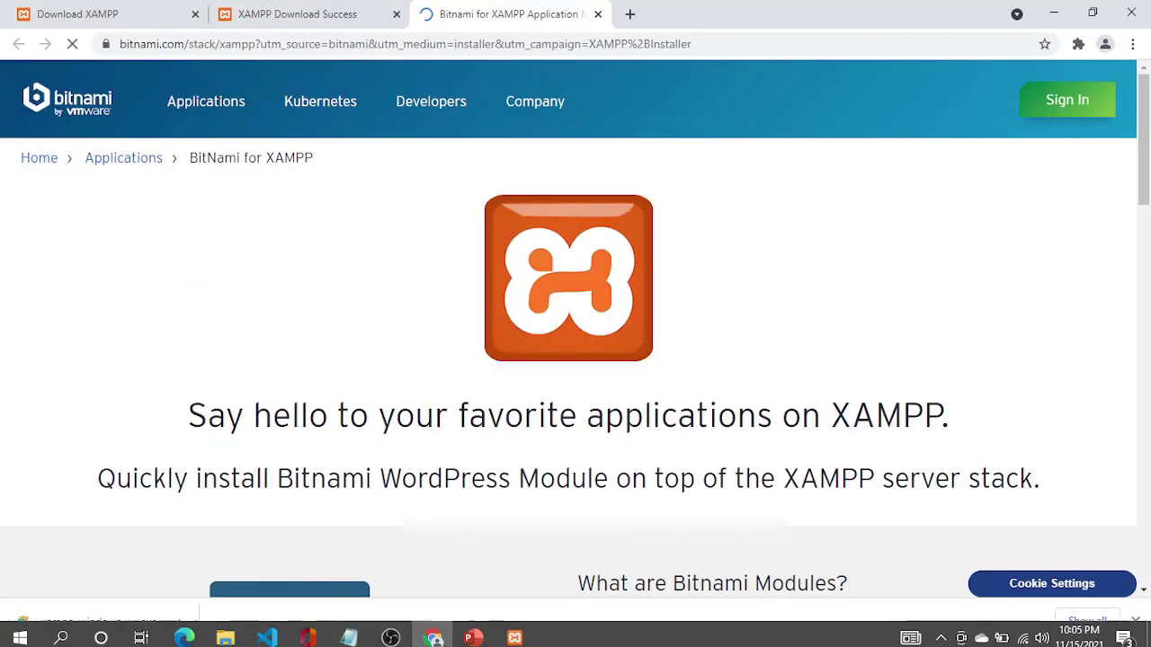
click(518, 640)
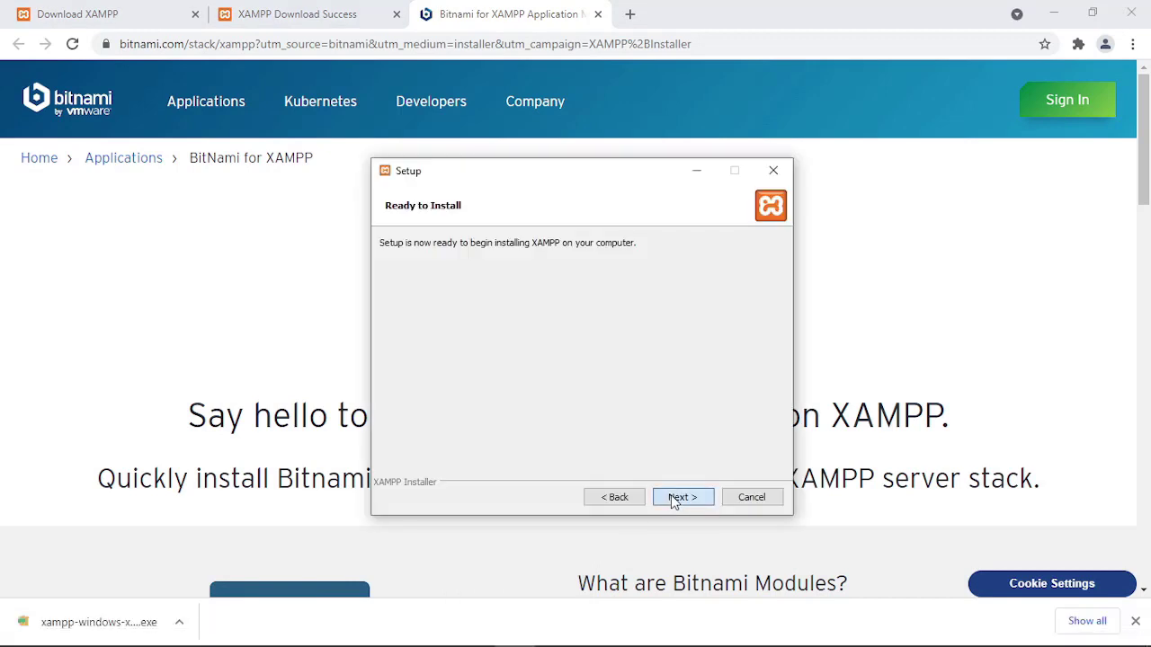
click(674, 500)
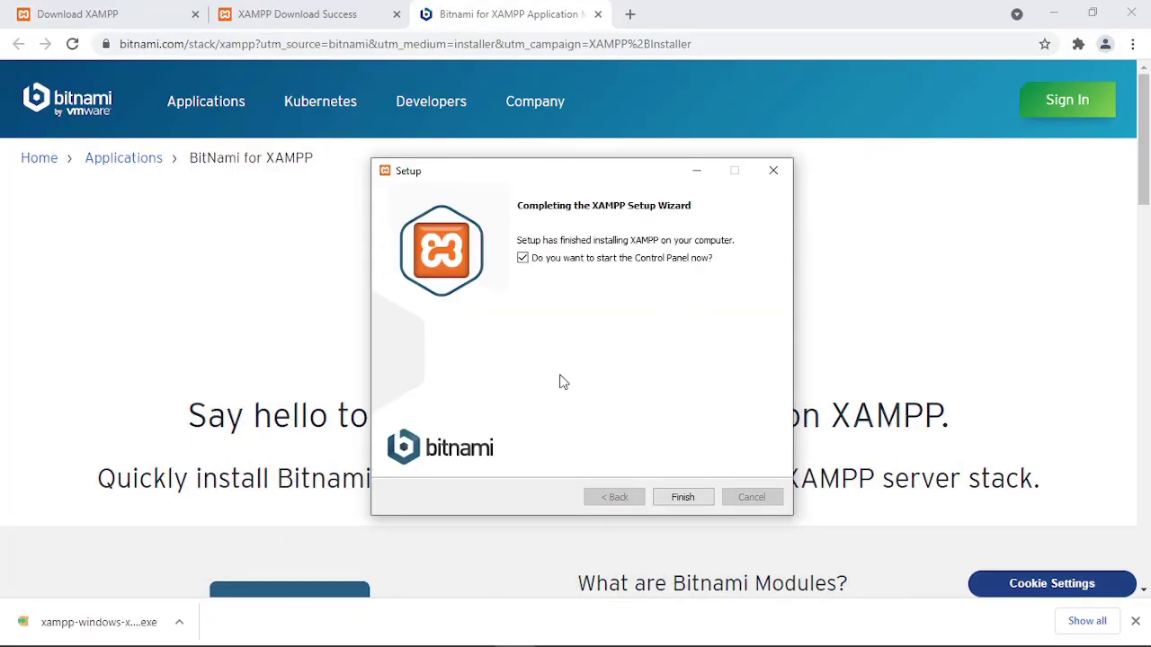
click(694, 500)
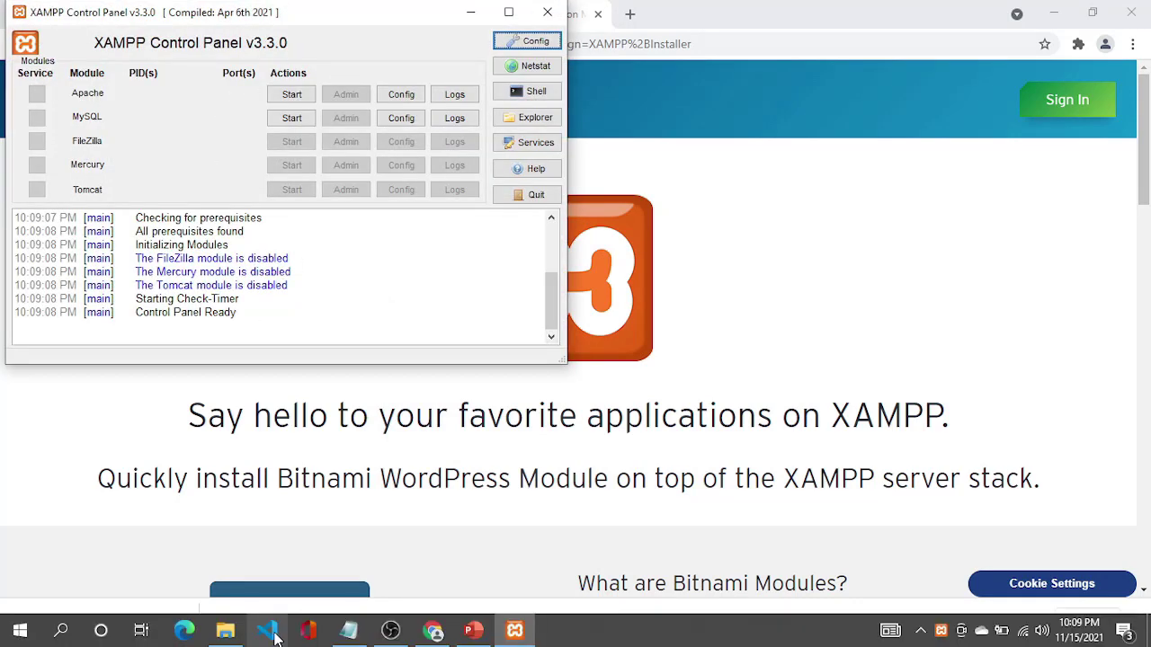
mouse_move(357, 632)
click(360, 580)
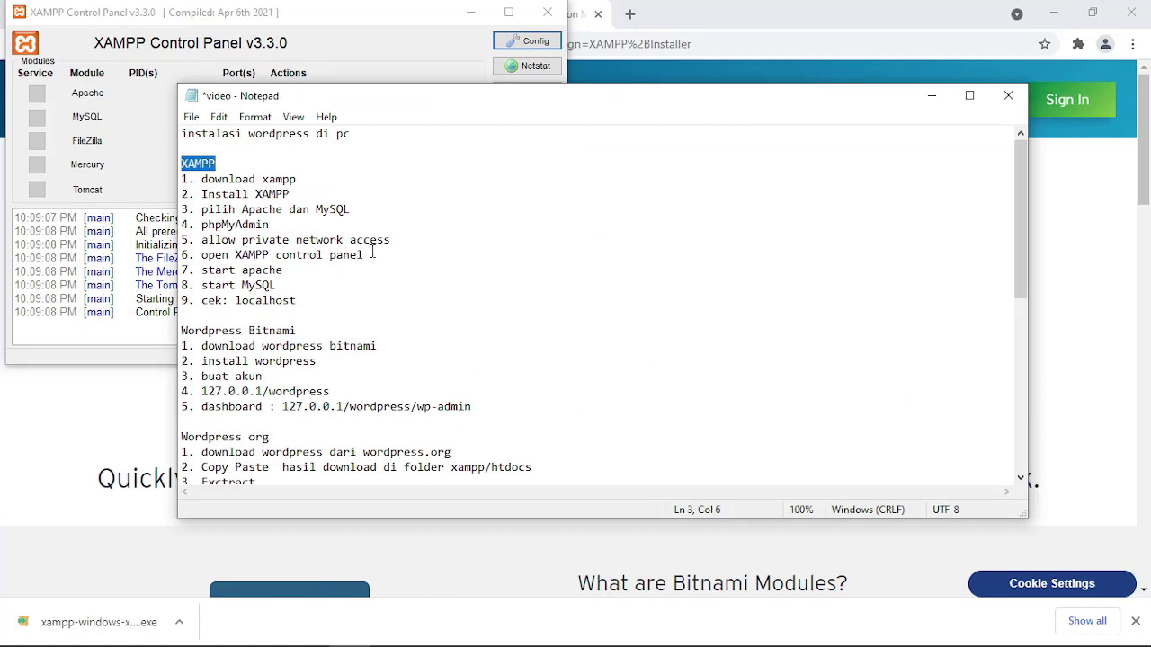
drag(390, 240, 171, 175)
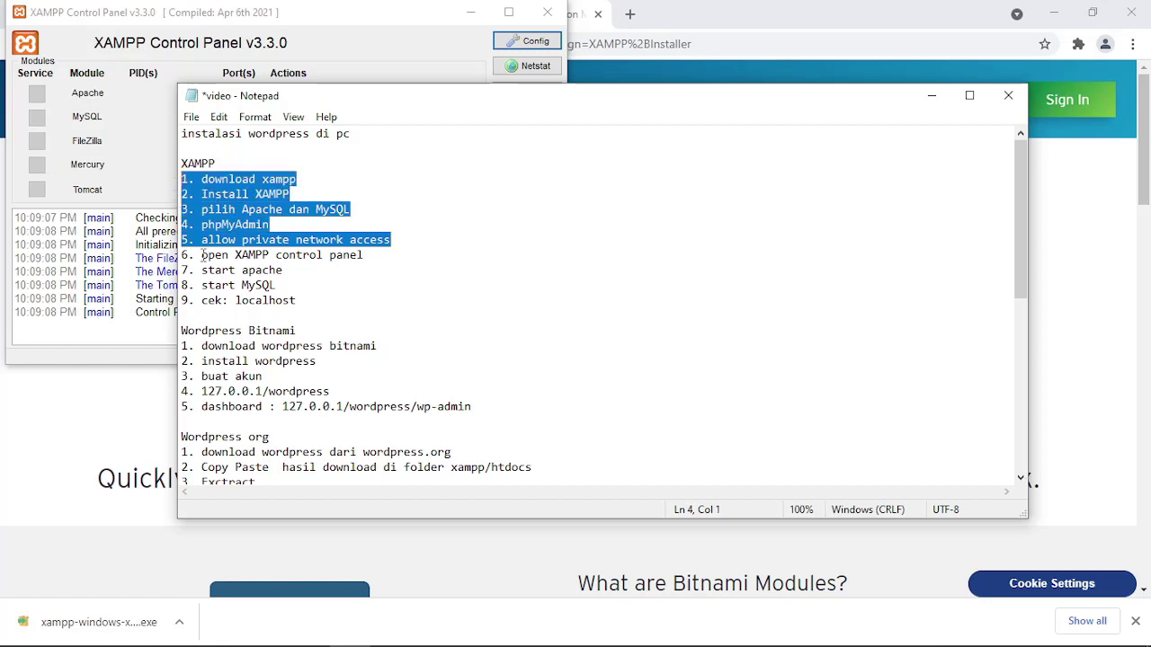
mouse_move(203, 255)
mouse_down()
mouse_move(257, 241)
mouse_move(386, 240)
mouse_move(390, 259)
mouse_move(215, 226)
mouse_move(189, 239)
mouse_move(213, 240)
mouse_move(201, 241)
mouse_up()
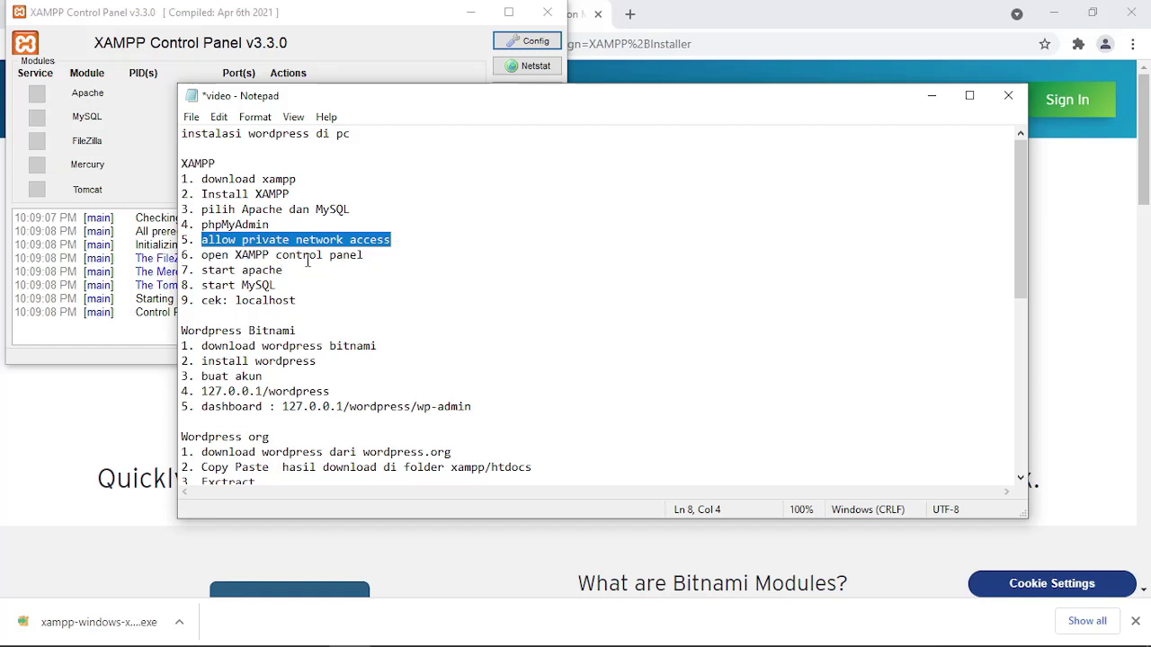
drag(375, 253, 203, 257)
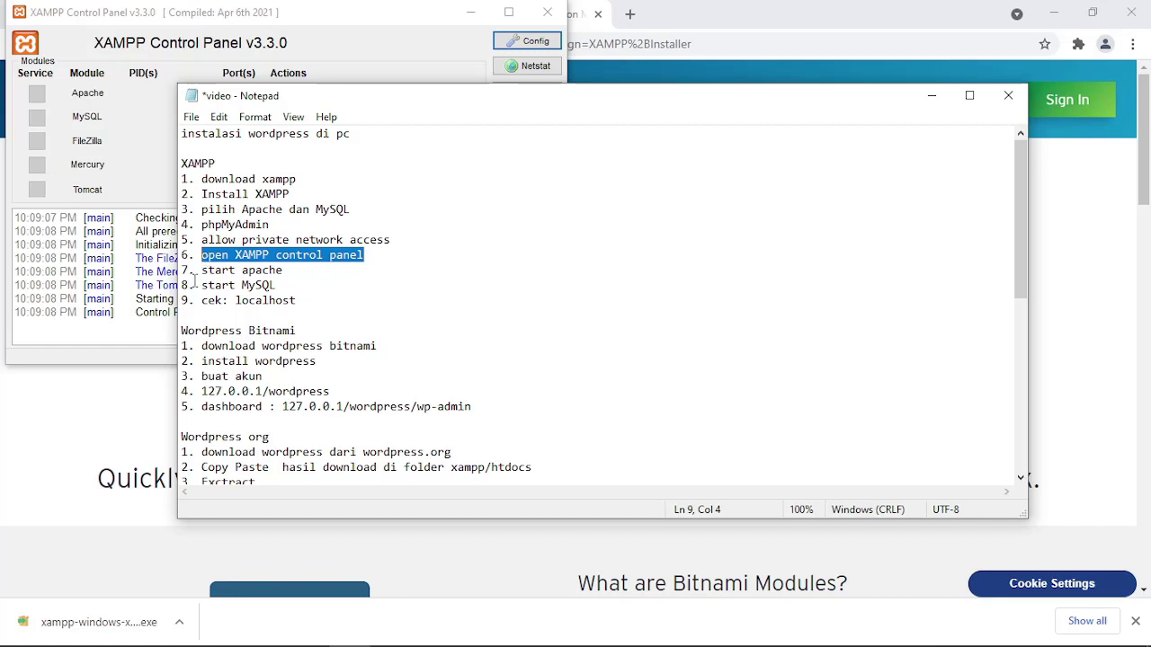
click(296, 269)
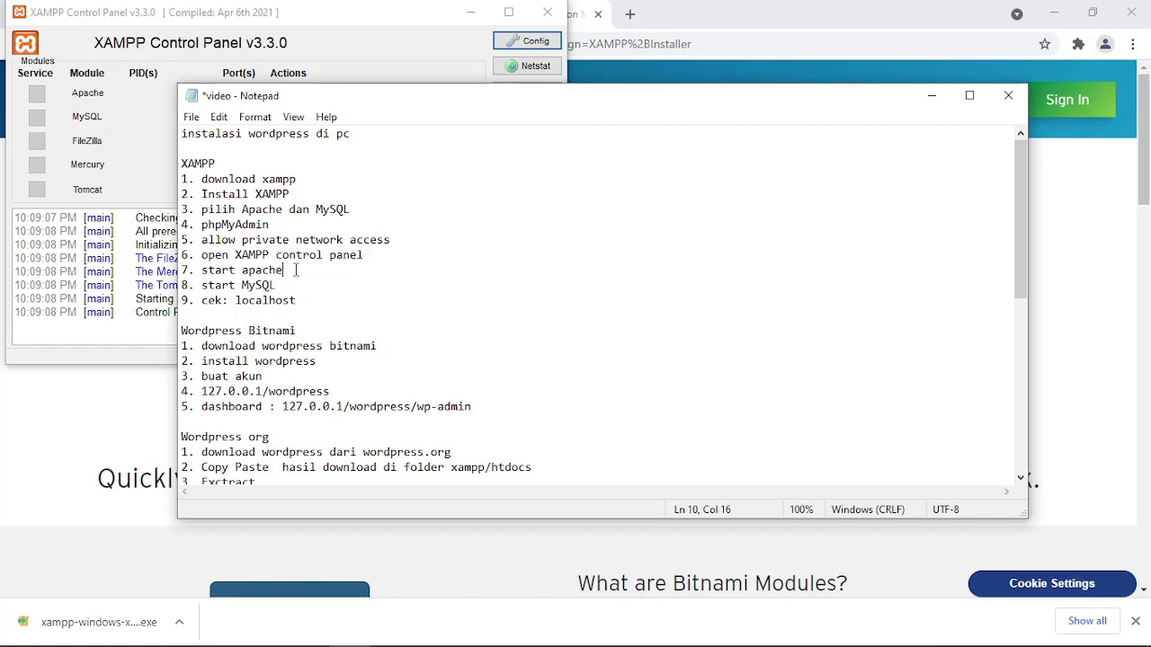
click(287, 285)
Start the Apache and MySQL services in the XAMPP Control Panel.
click(282, 36)
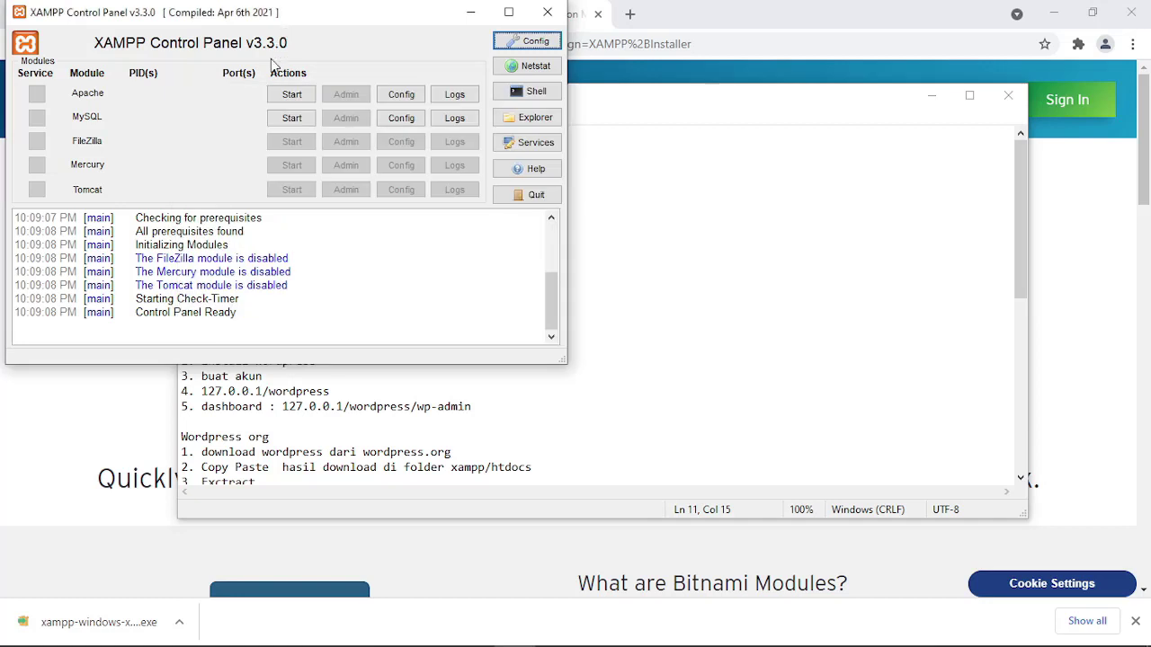
click(289, 95)
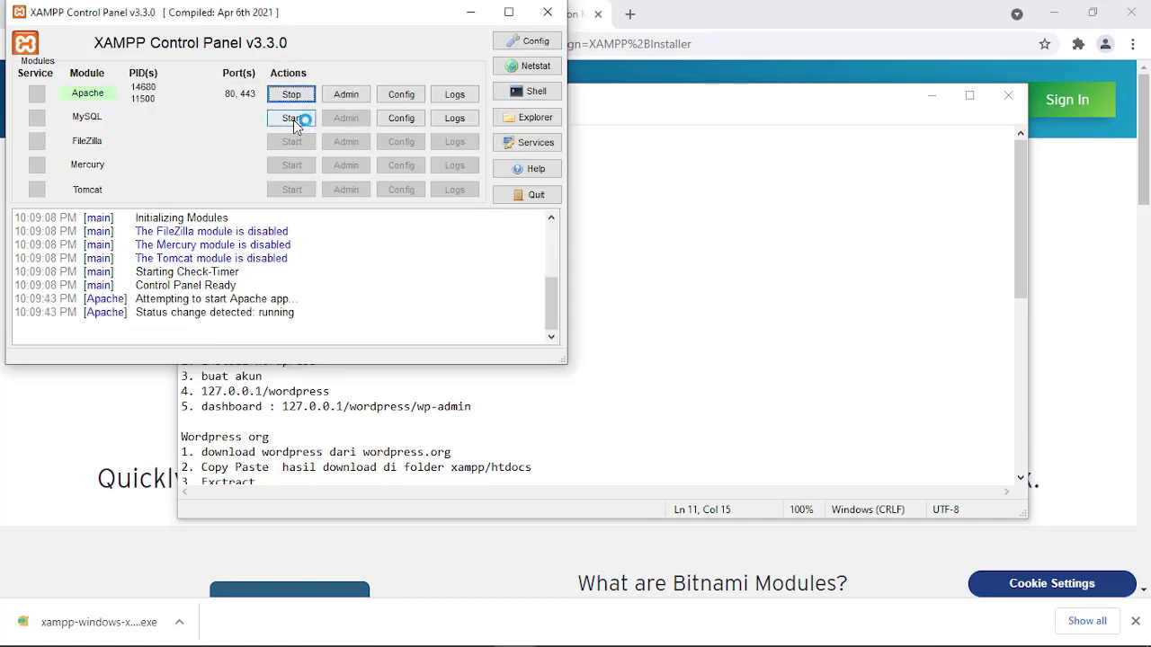
click(293, 119)
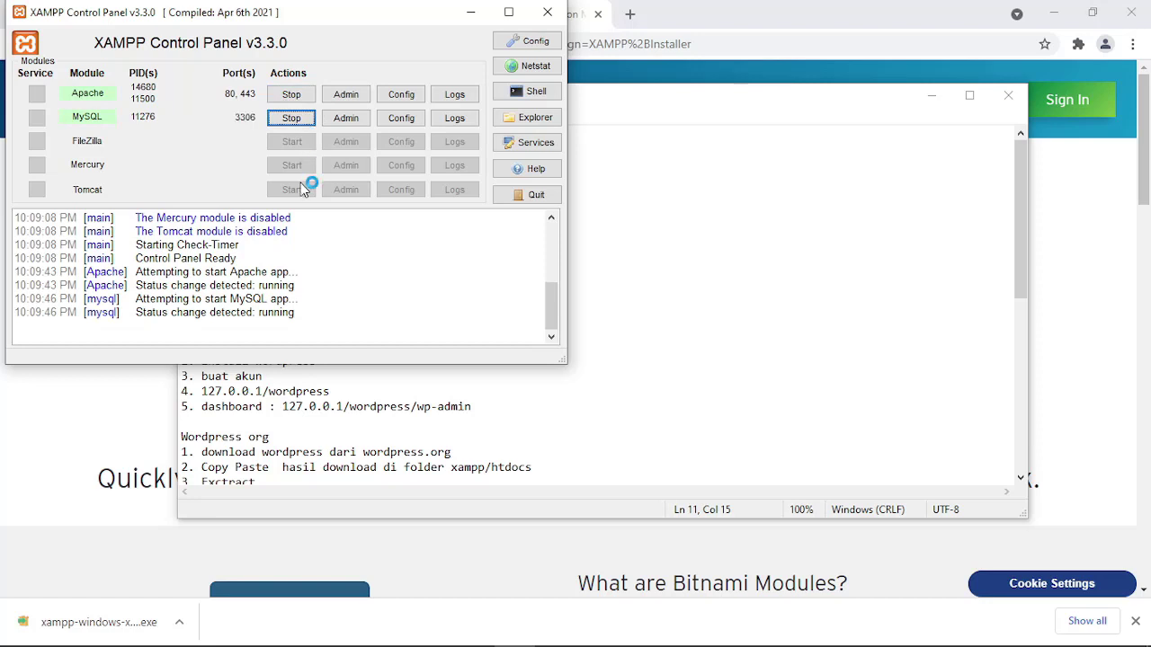
Check the localhost note in step 9 of the recap, then return to Chrome.
click(348, 374)
double_click(270, 300)
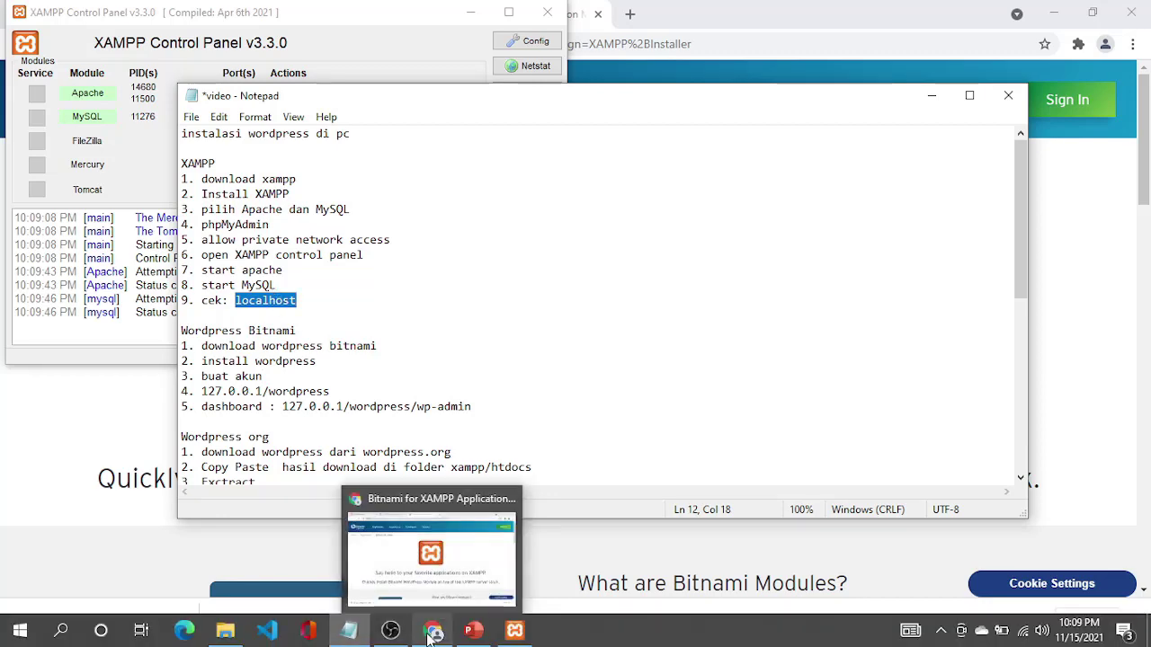
click(432, 632)
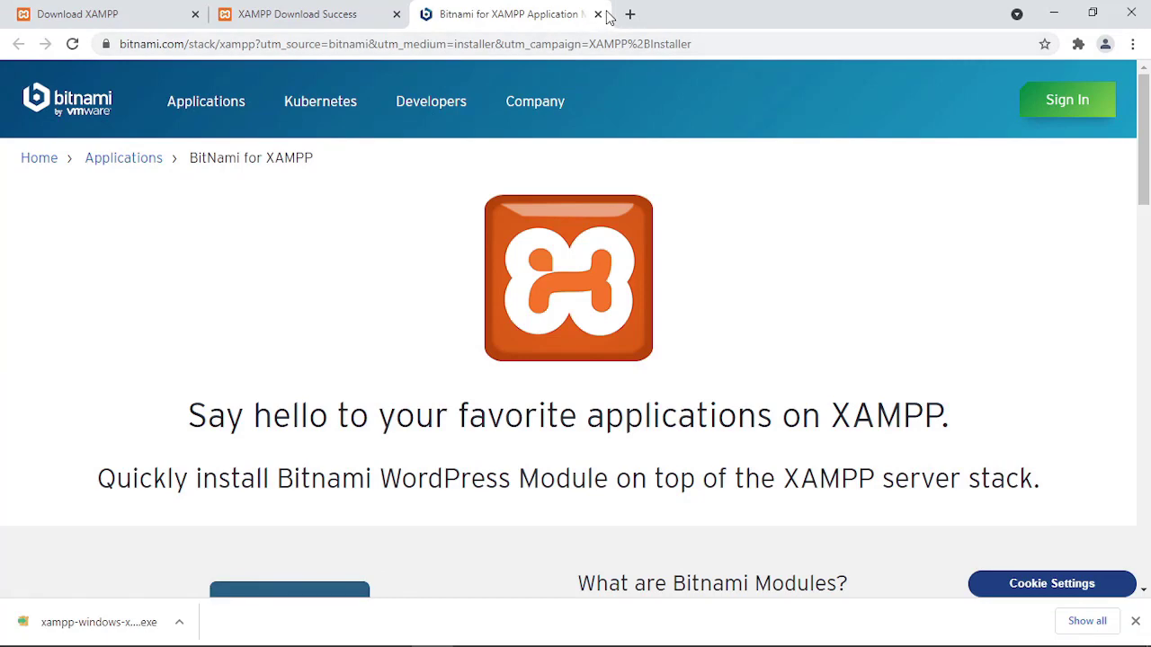
Load localhost in a new Chrome tab to show the Welcome to XAMPP dashboard.
click(629, 14)
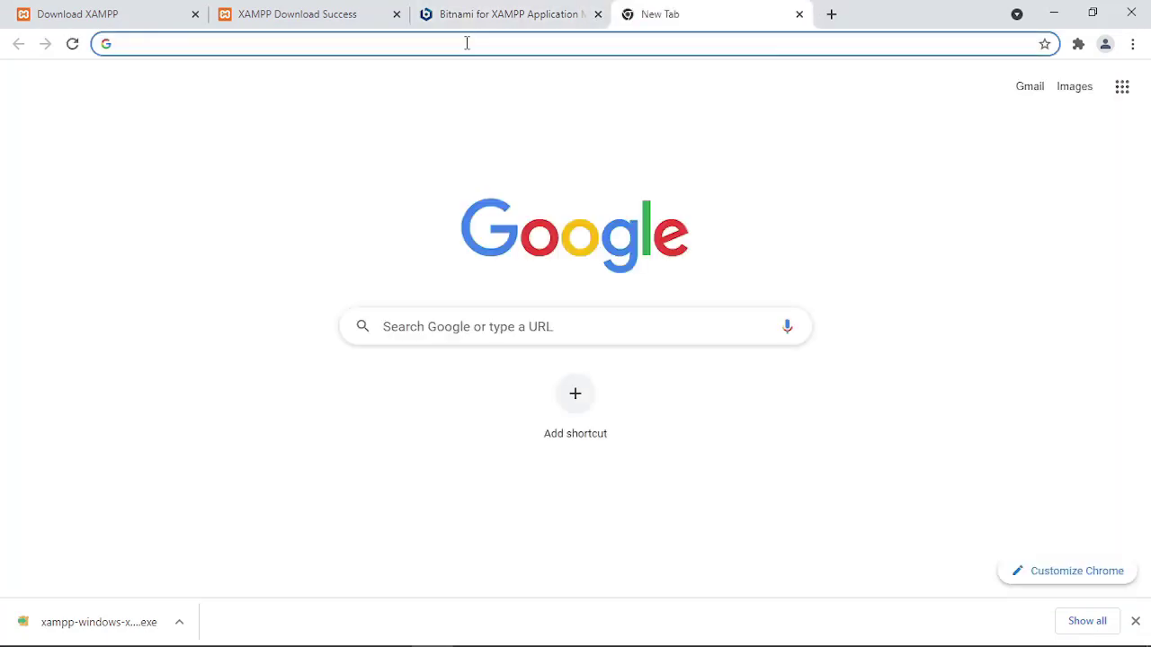
text(localhost)
key(Return)
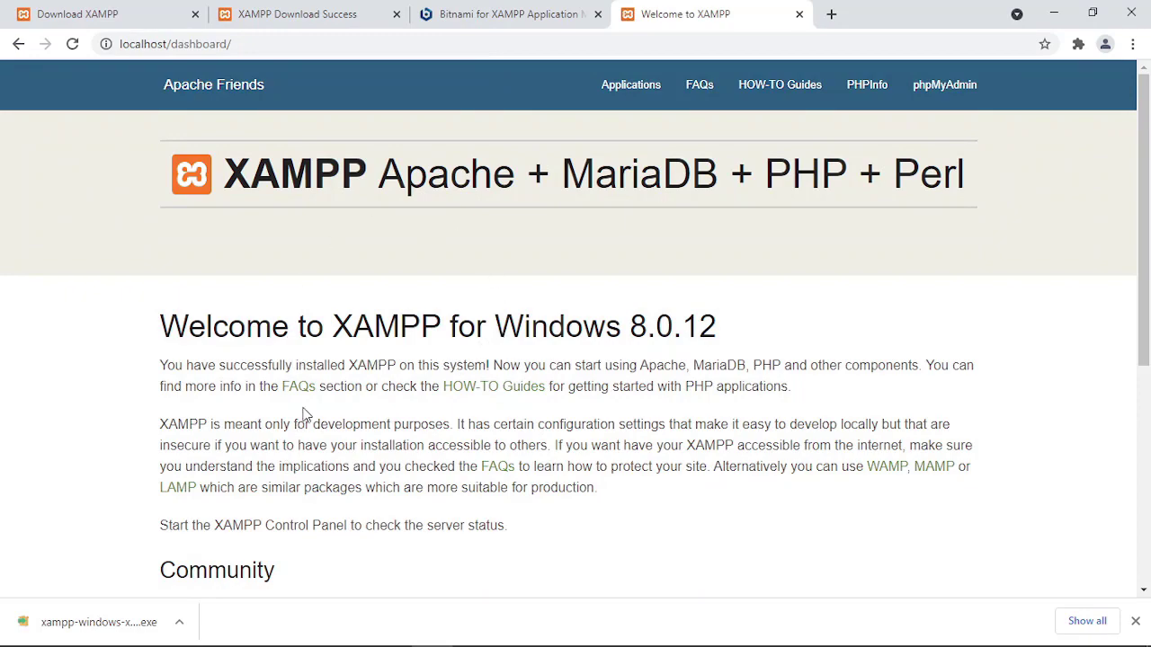
scroll(342, 413, down, 5)
click(263, 43)
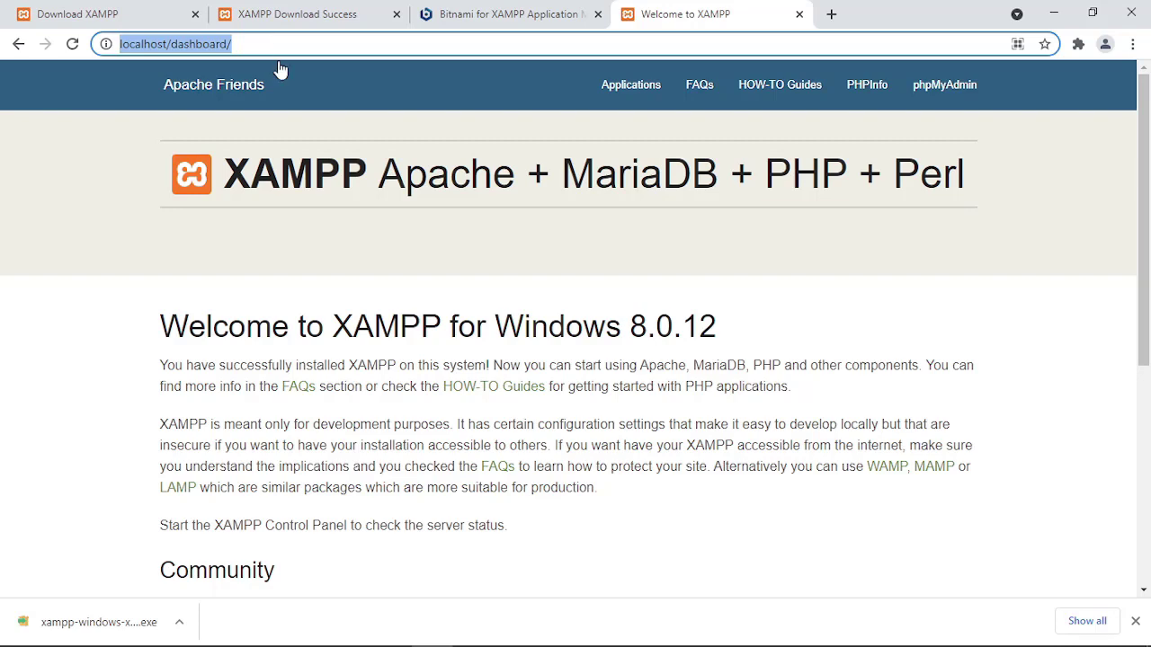
Highlight the Wordpress Bitnami heading in the Notepad recap notes.
mouse_move(364, 644)
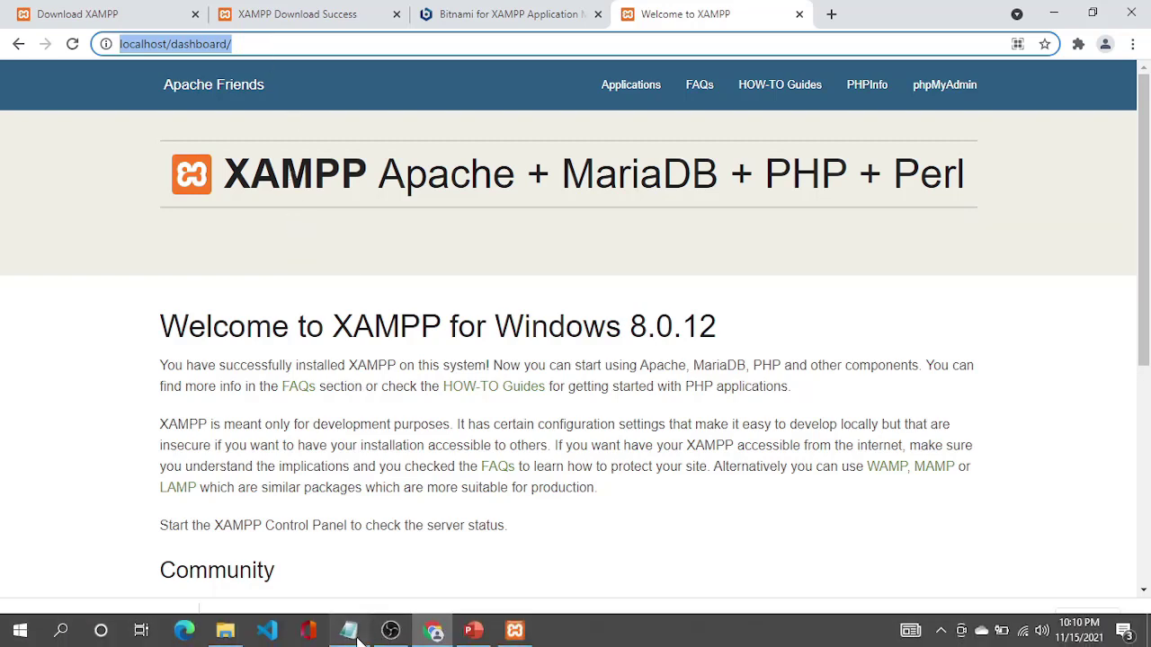
click(355, 634)
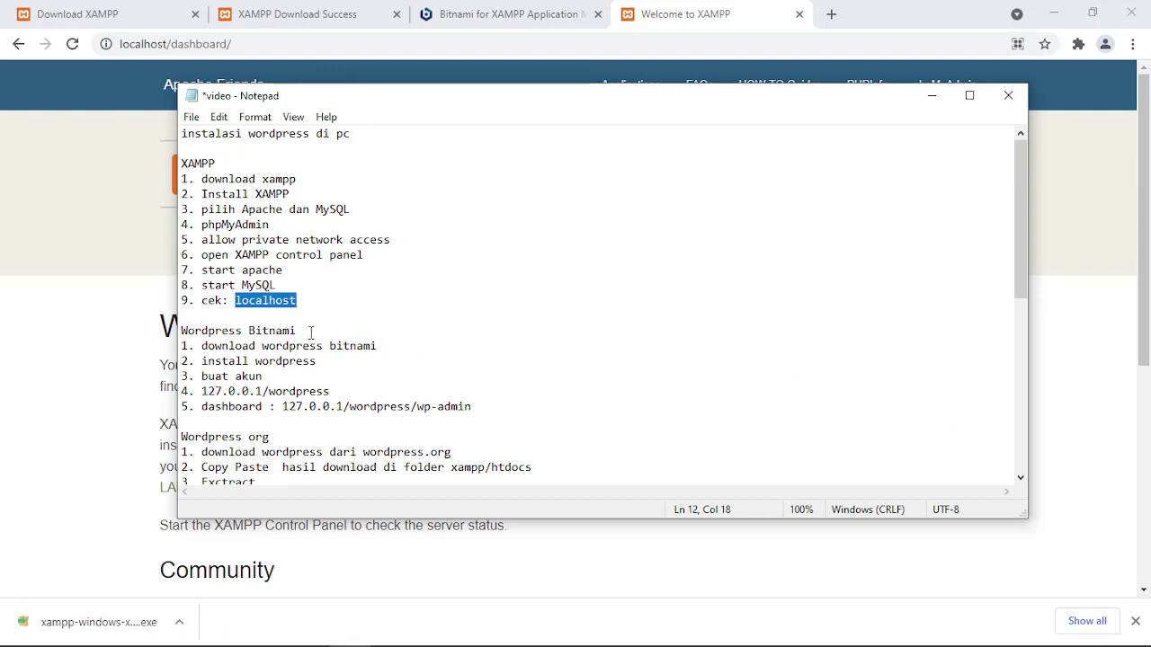
drag(311, 330, 180, 328)
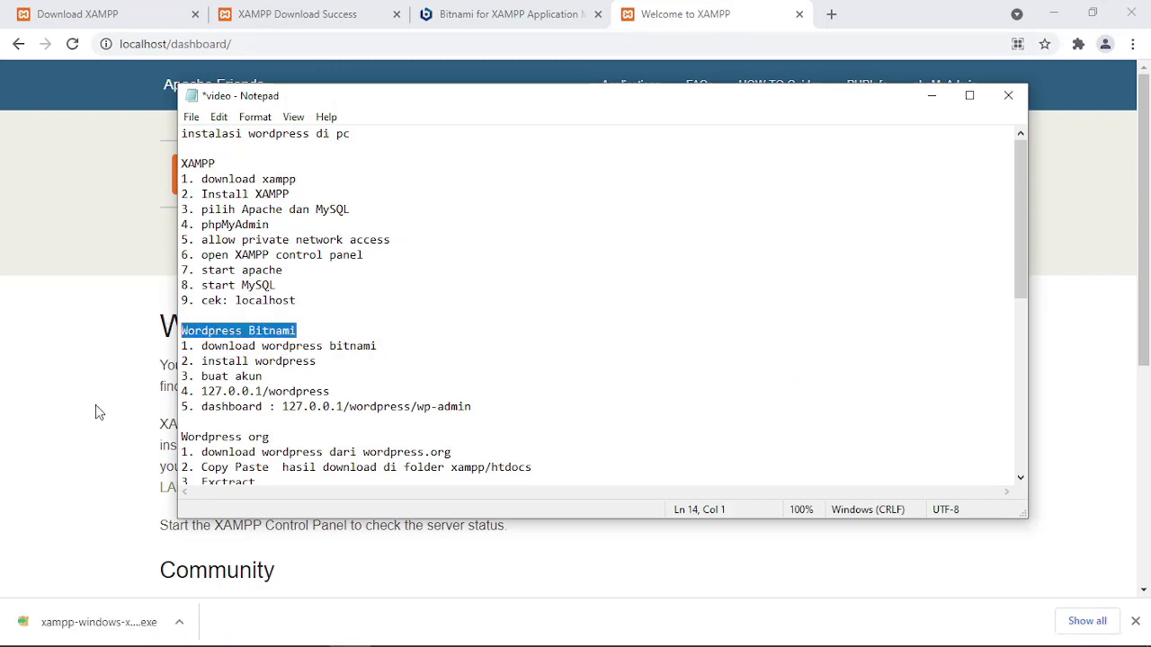
Go from the XAMPP dashboard to the Bitnami WordPress module page.
mouse_move(207, 346)
mouse_down()
mouse_move(331, 347)
mouse_move(324, 360)
mouse_move(208, 361)
mouse_up()
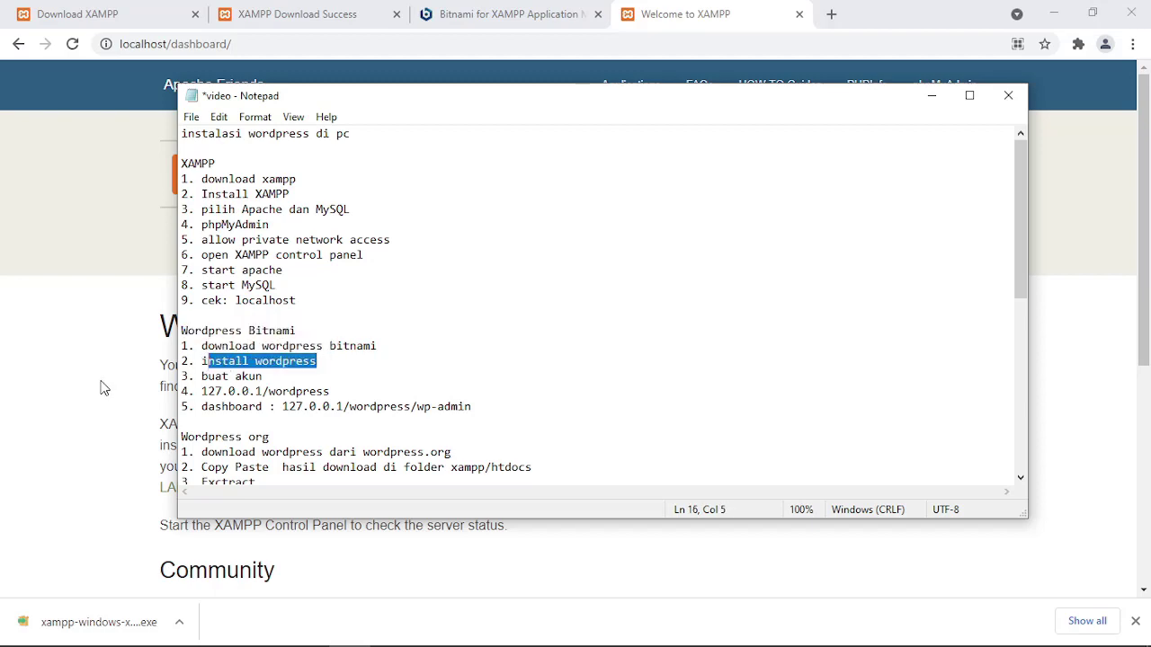
click(101, 389)
scroll(205, 410, down, 5)
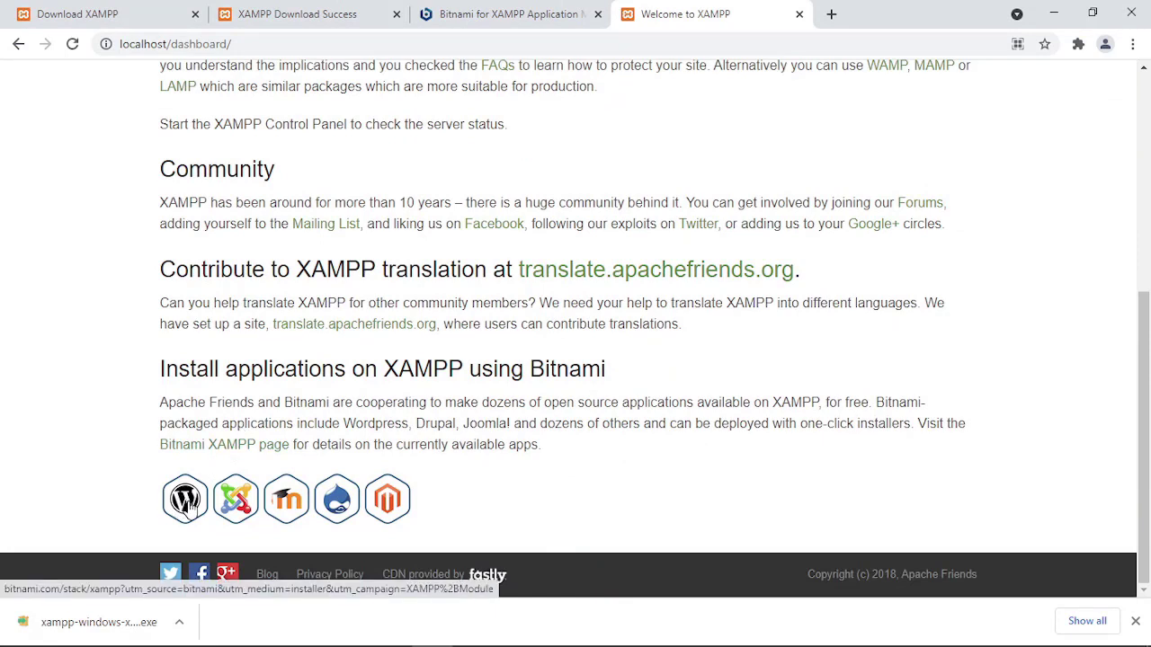
click(189, 508)
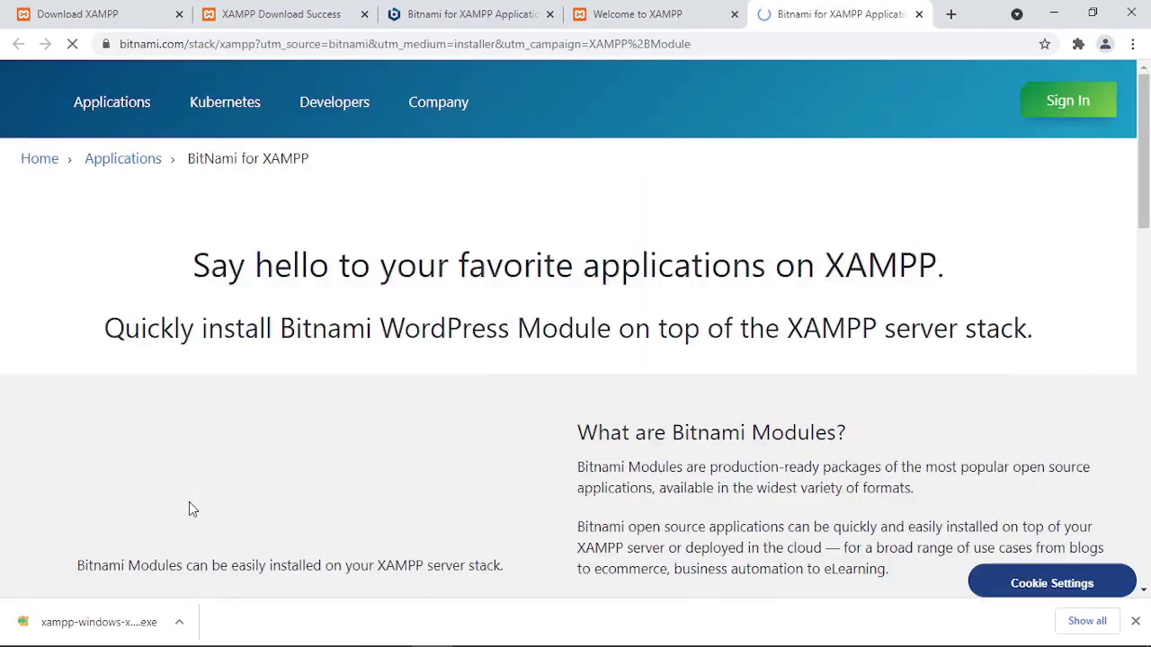
Download the Windows WordPress 5.8.2 module, skipping account sign-in.
scroll(285, 458, down, 3)
scroll(283, 452, down, 4)
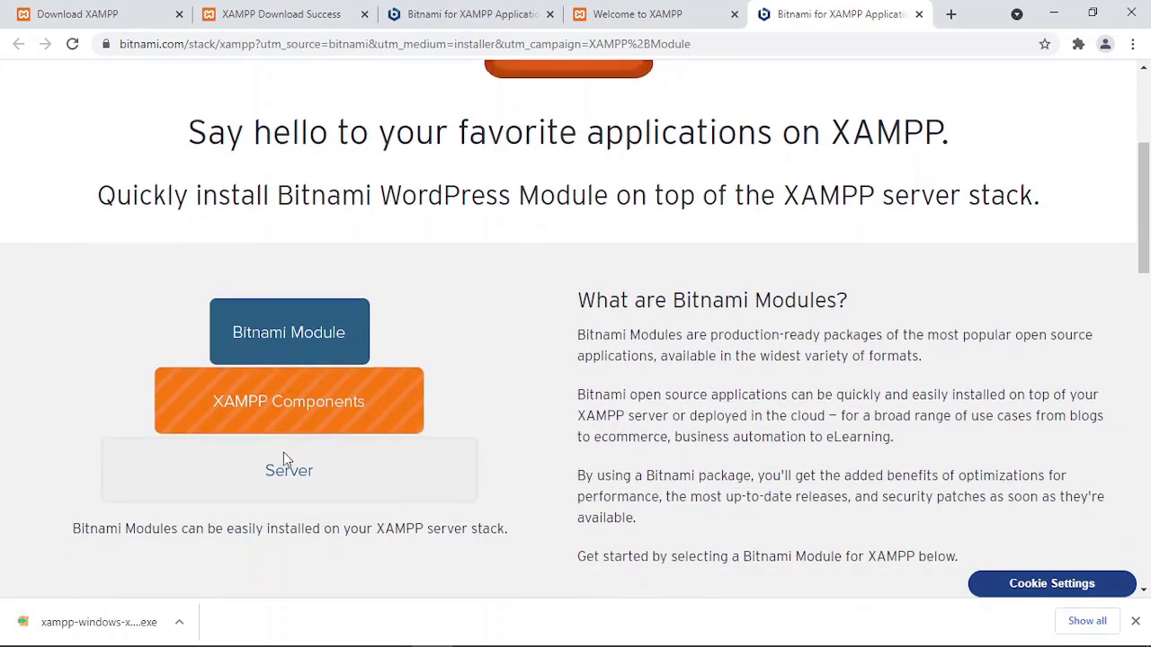
scroll(283, 458, down, 3)
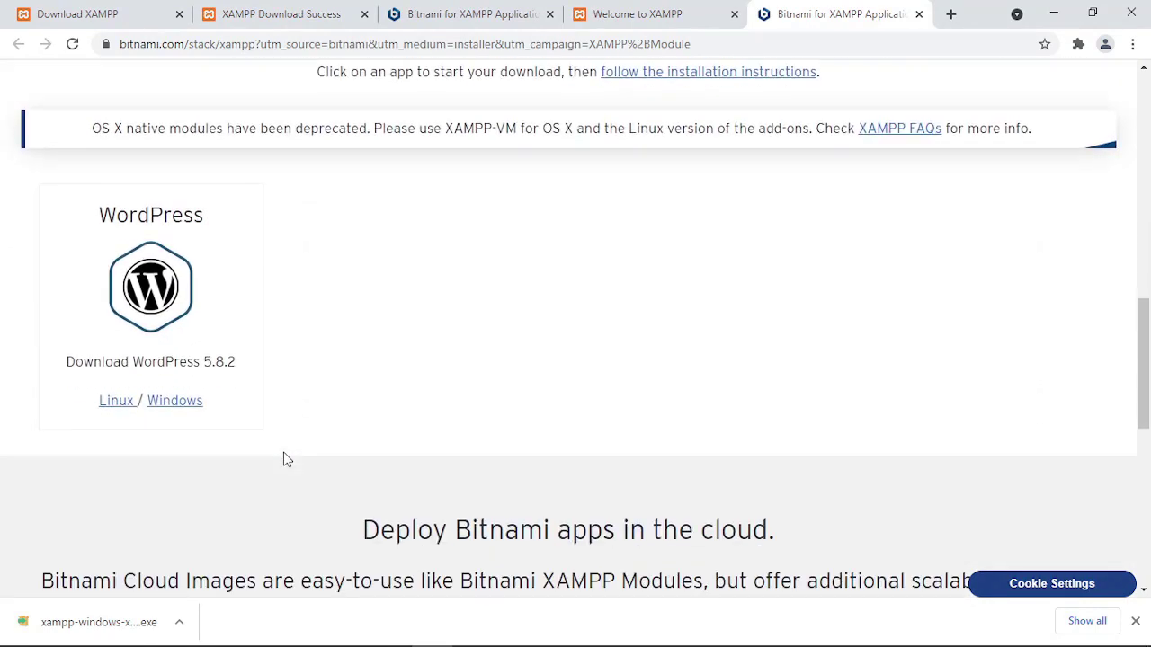
click(176, 407)
scroll(297, 443, down, 2)
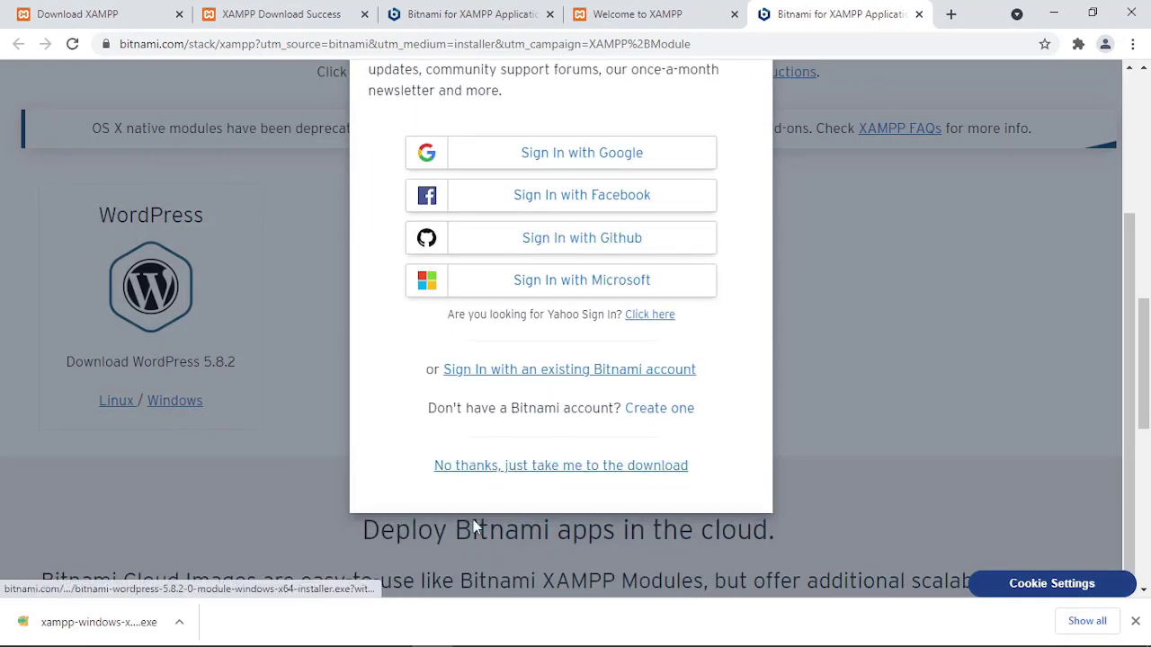
click(523, 465)
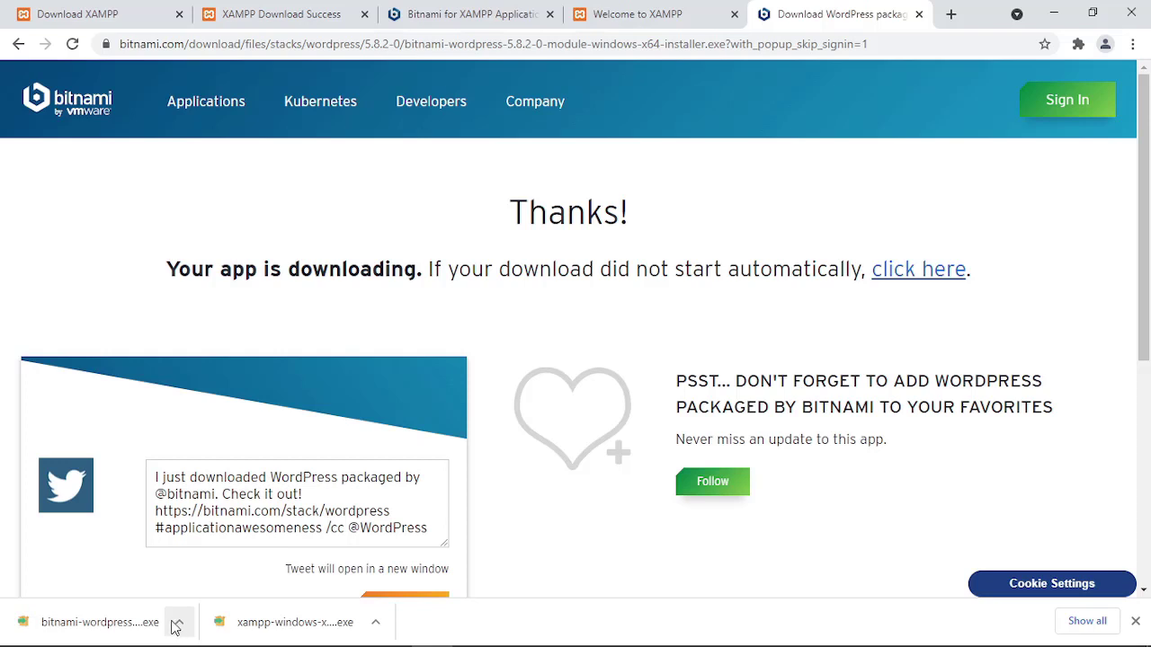
Show the downloaded bitnami-wordpress installer in Downloads and launch it.
click(178, 626)
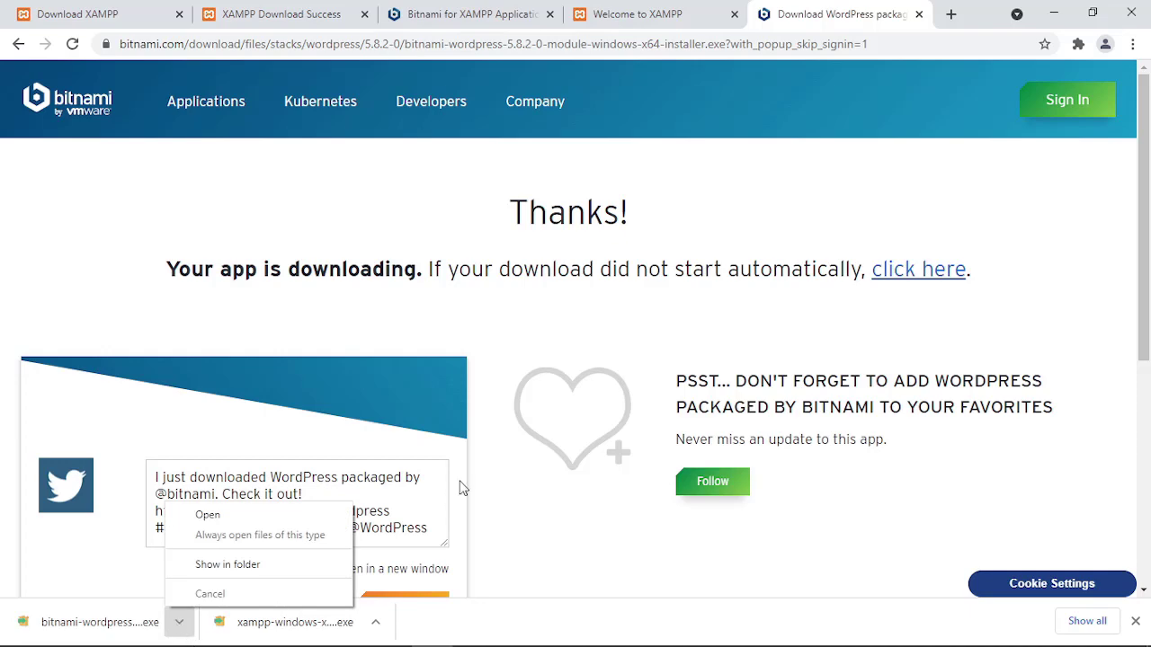
click(313, 564)
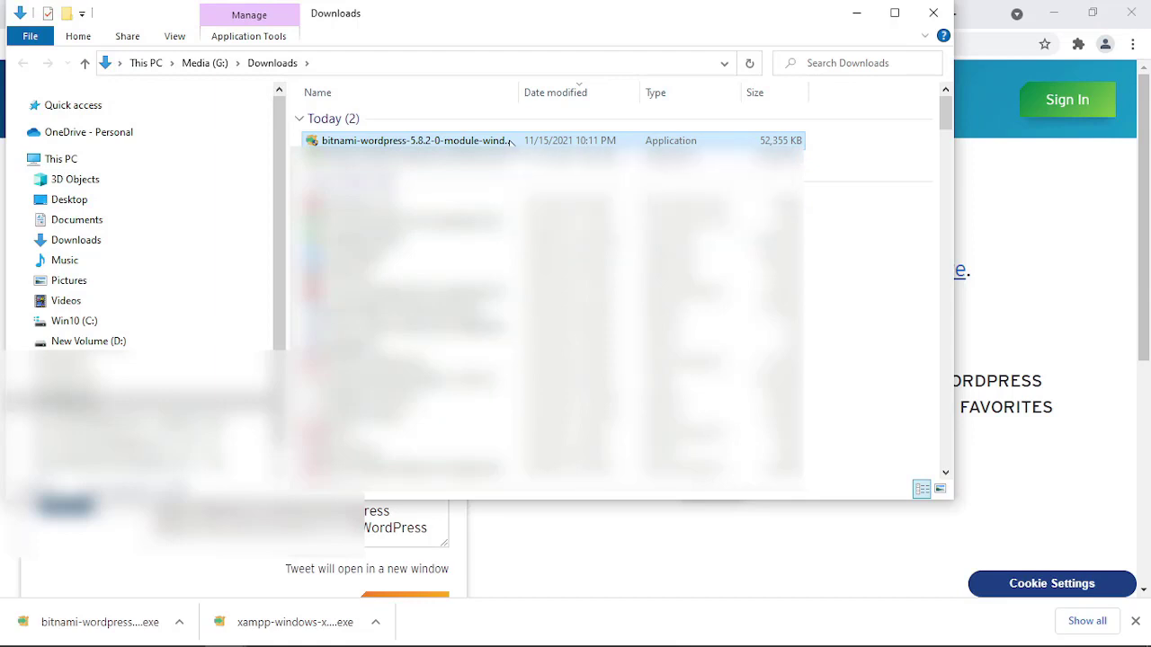
double_click(510, 141)
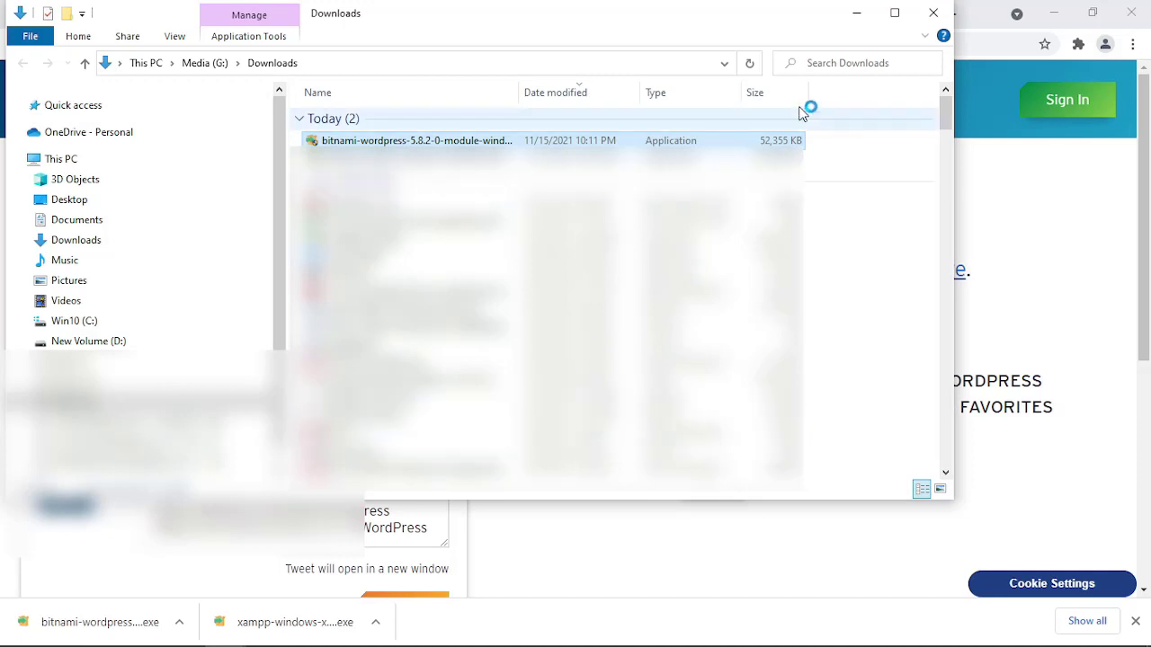
click(859, 13)
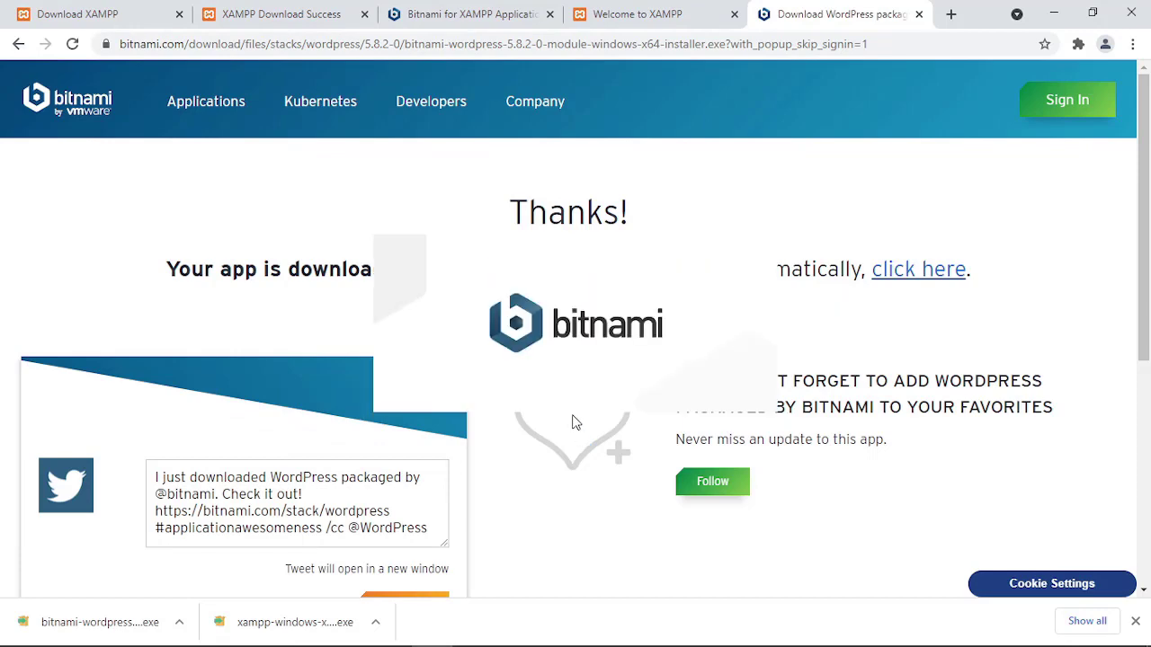
Mark the buat akun step in the notes, then bring up the installer's language prompt.
mouse_move(391, 636)
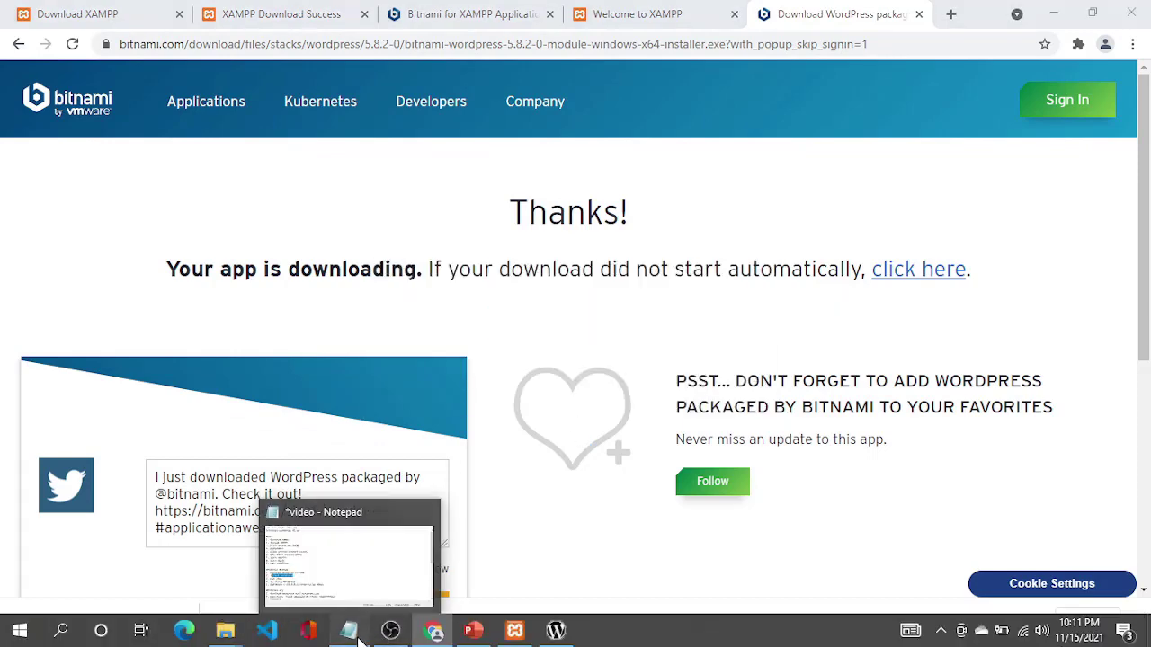
click(351, 634)
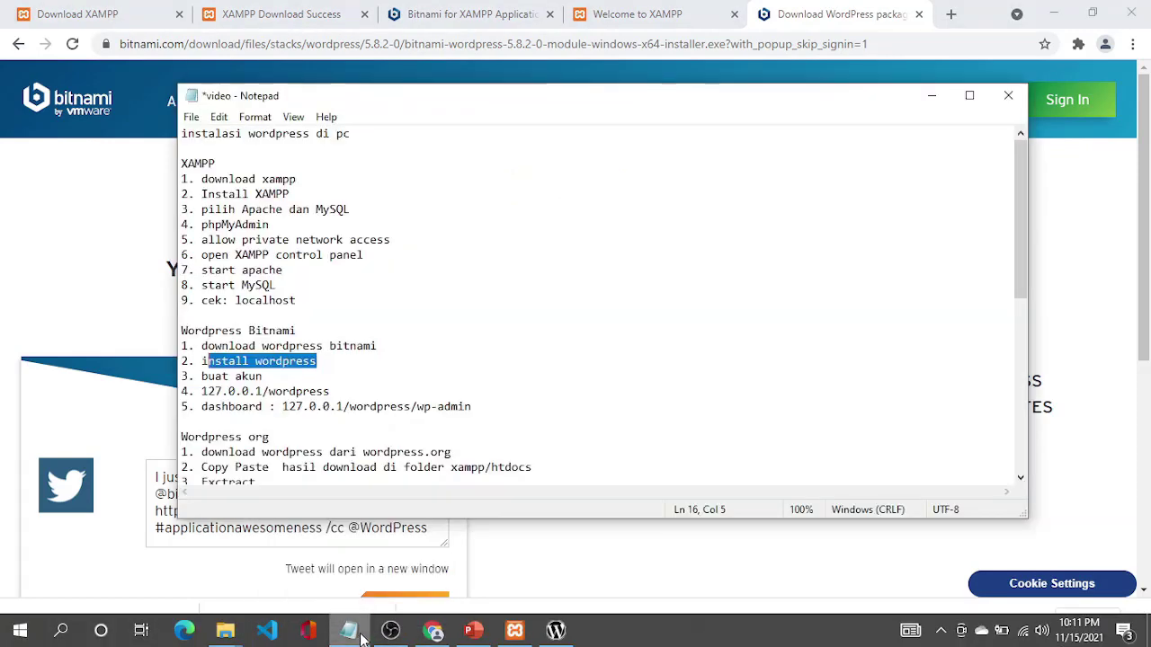
click(279, 378)
mouse_move(617, 634)
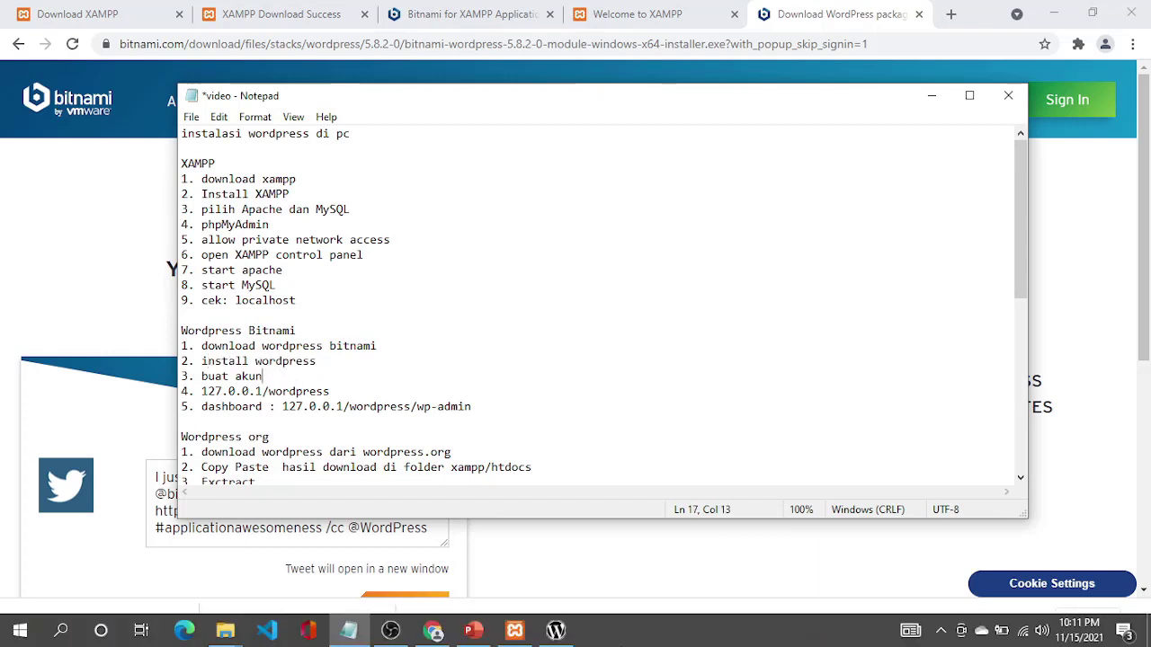
mouse_move(555, 634)
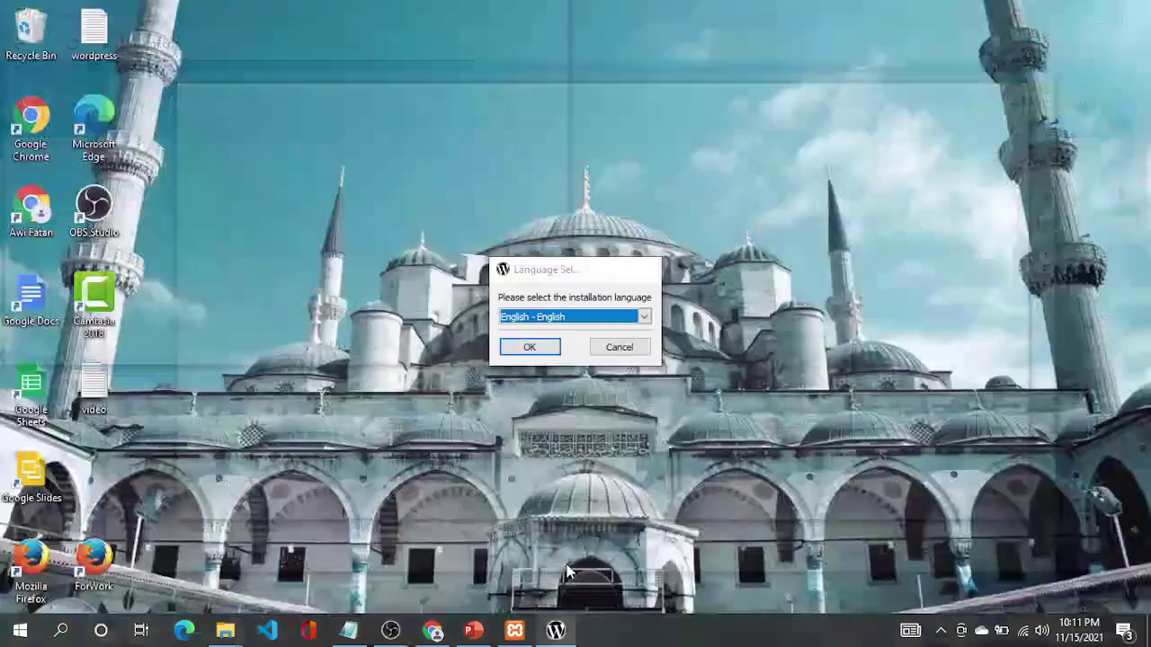
click(572, 573)
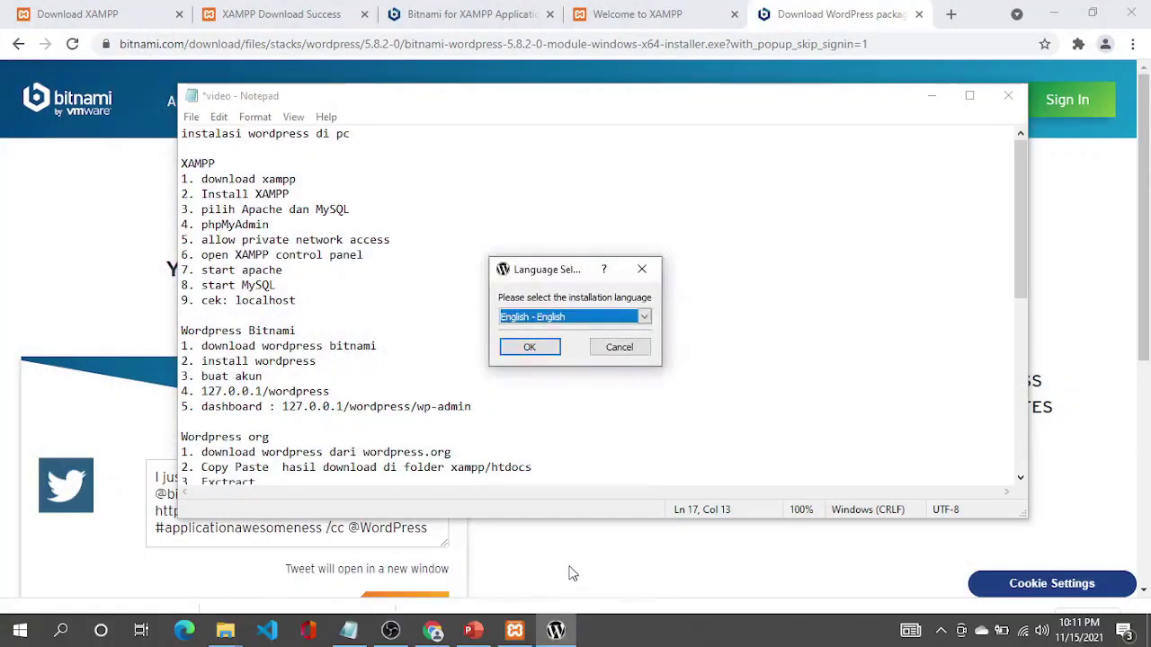
Choose English and keep C:\xampp as the WordPress module install folder.
click(536, 354)
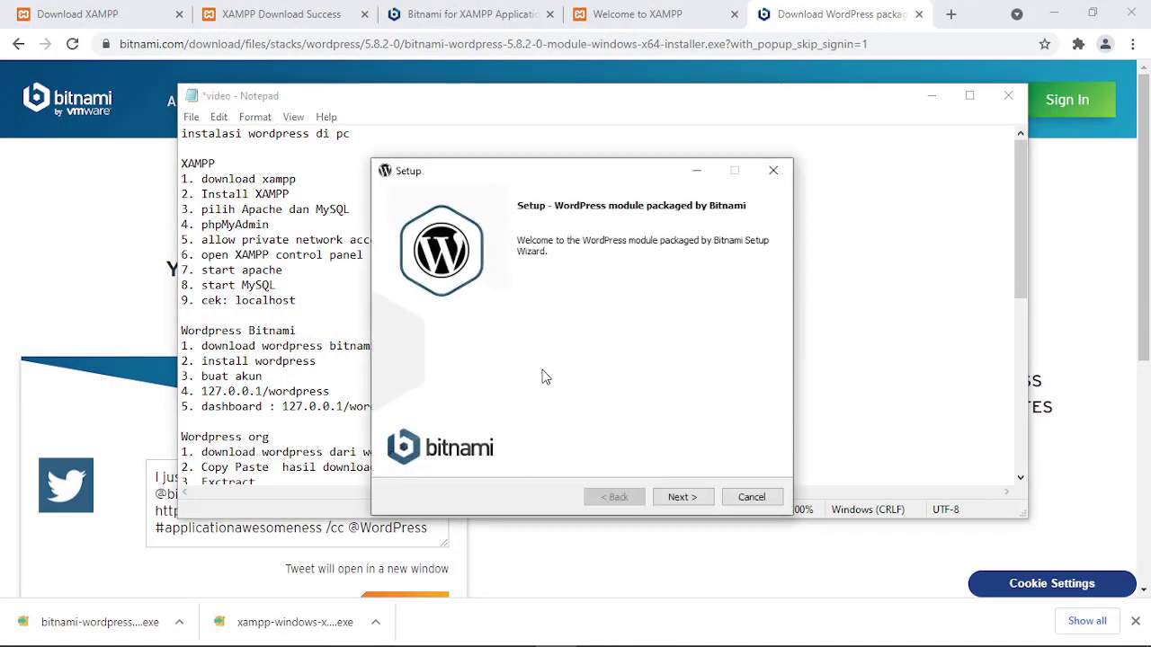
click(681, 499)
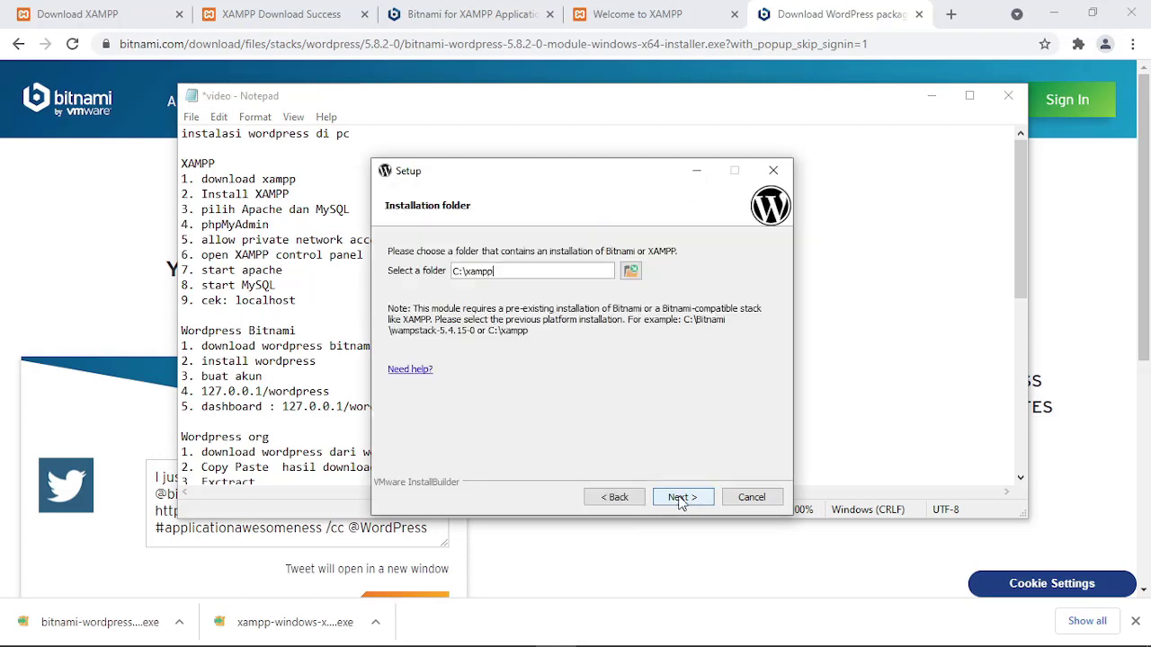
click(681, 499)
click(681, 501)
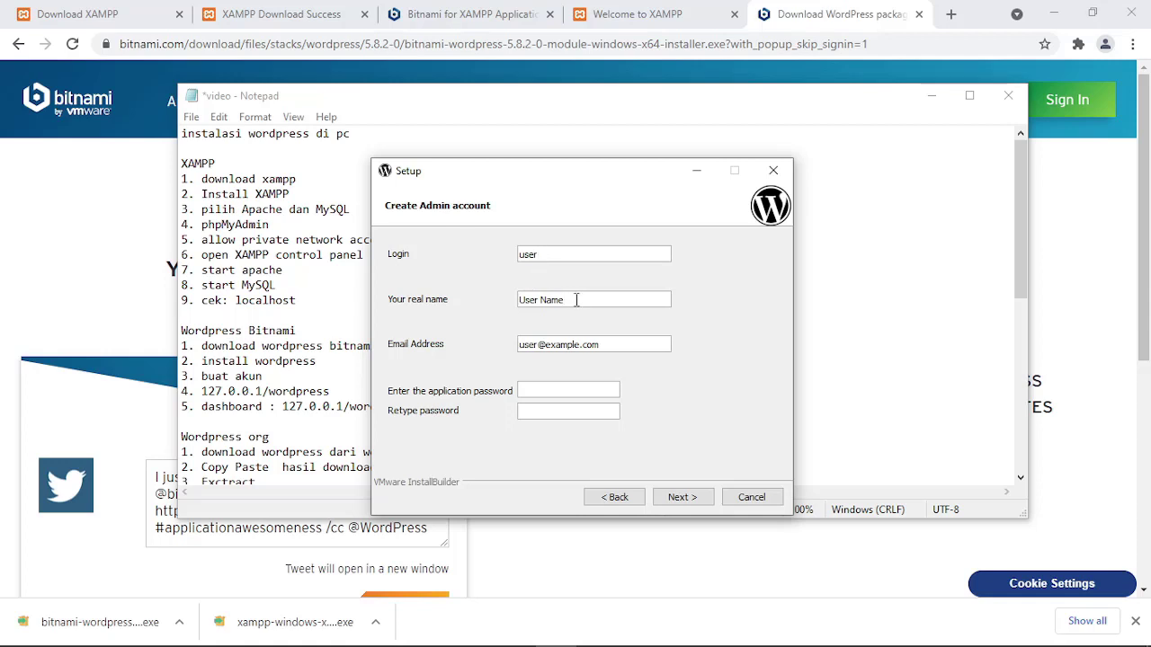
Fill in the admin login, the administrator's real name and e-mail address.
click(623, 345)
double_click(585, 258)
text(admin)
triple_click(575, 299)
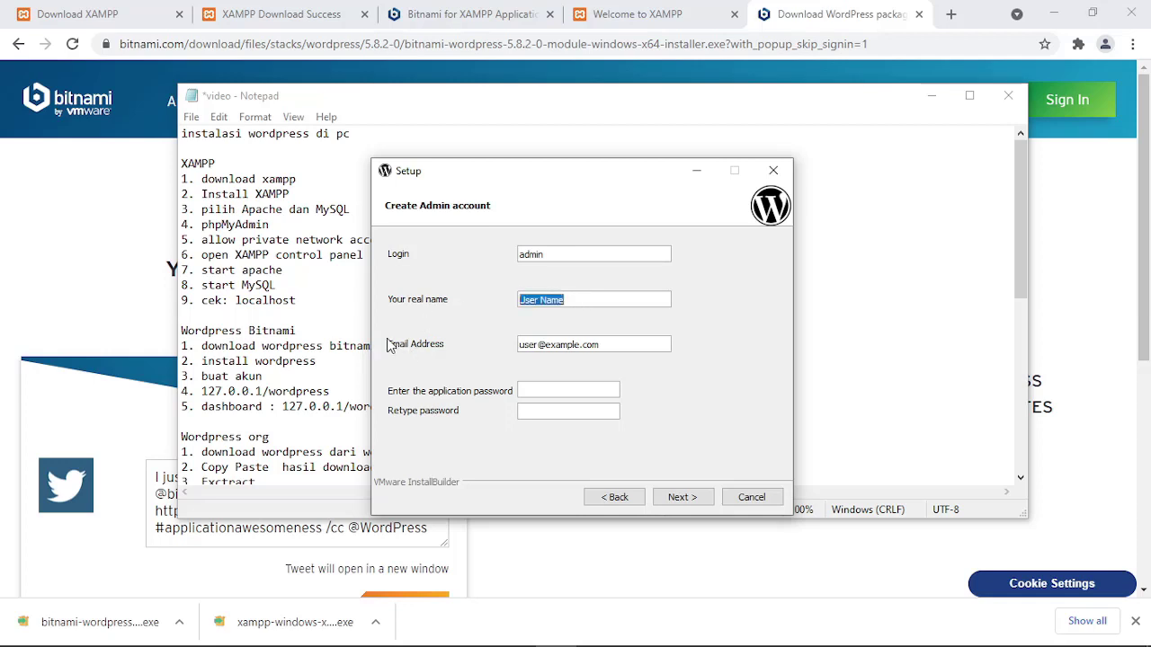
text(AwiFatan)
click(649, 343)
drag(650, 342, 486, 346)
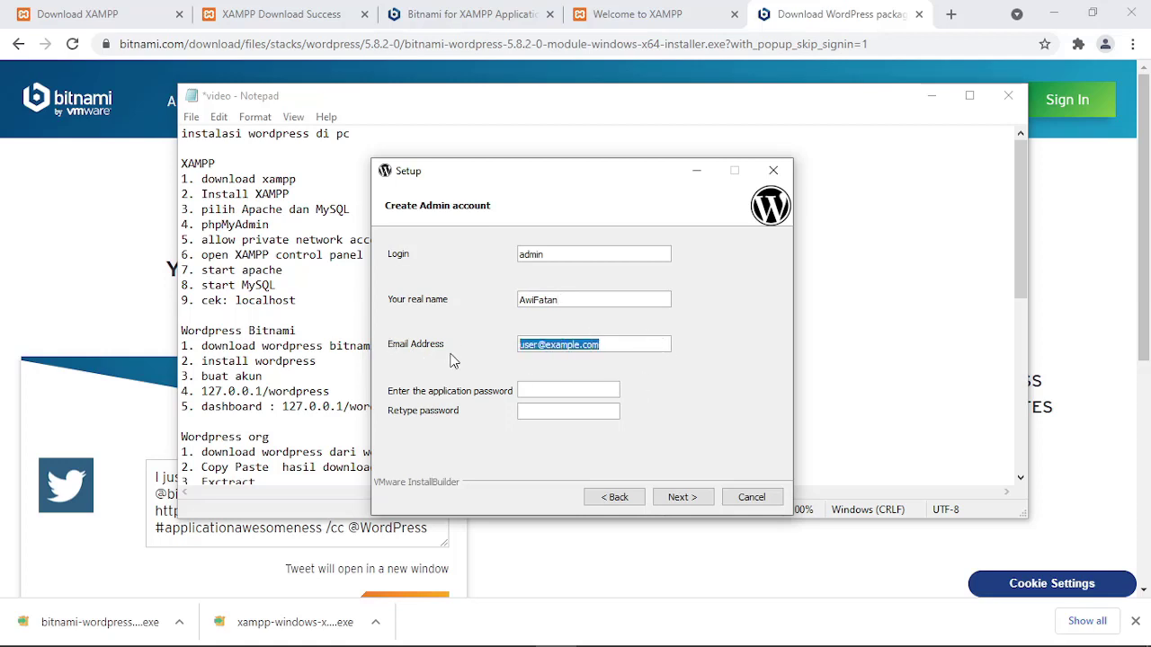
key(shift+Tab)
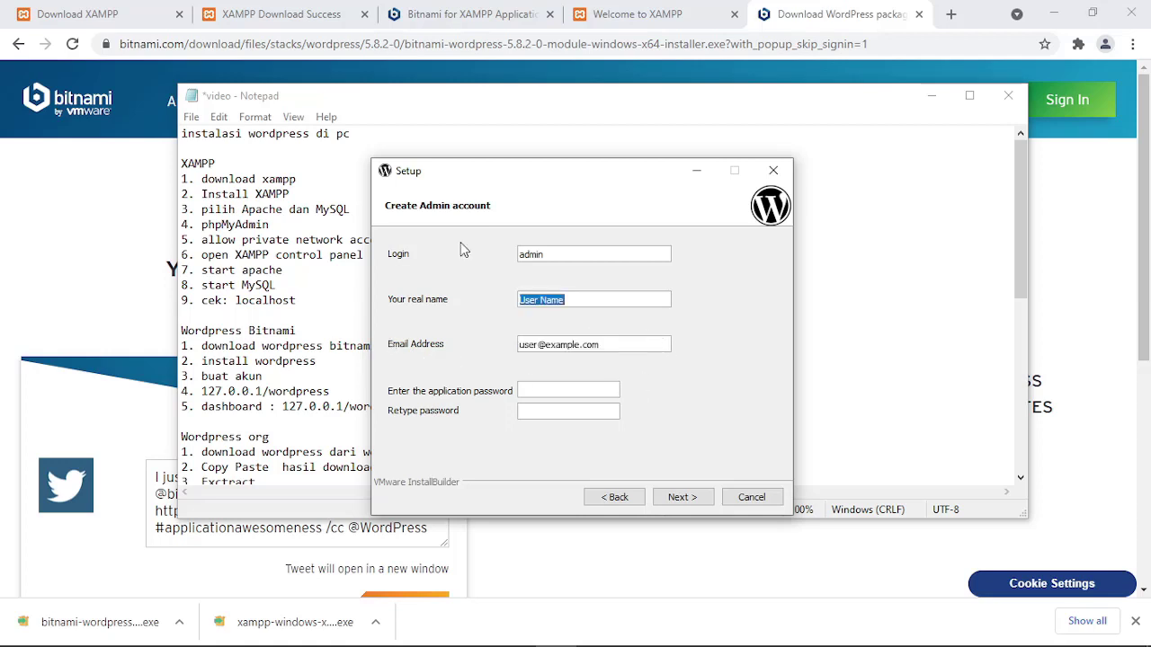
text(awifatan)
drag(536, 346, 490, 341)
key(Delete)
key(Delete)
key(Delete)
key(Delete)
key(Delete)
key(Delete)
key(Delete)
key(Delete)
key(Delete)
key(Delete)
key(Delete)
key(Delete)
key(Delete)
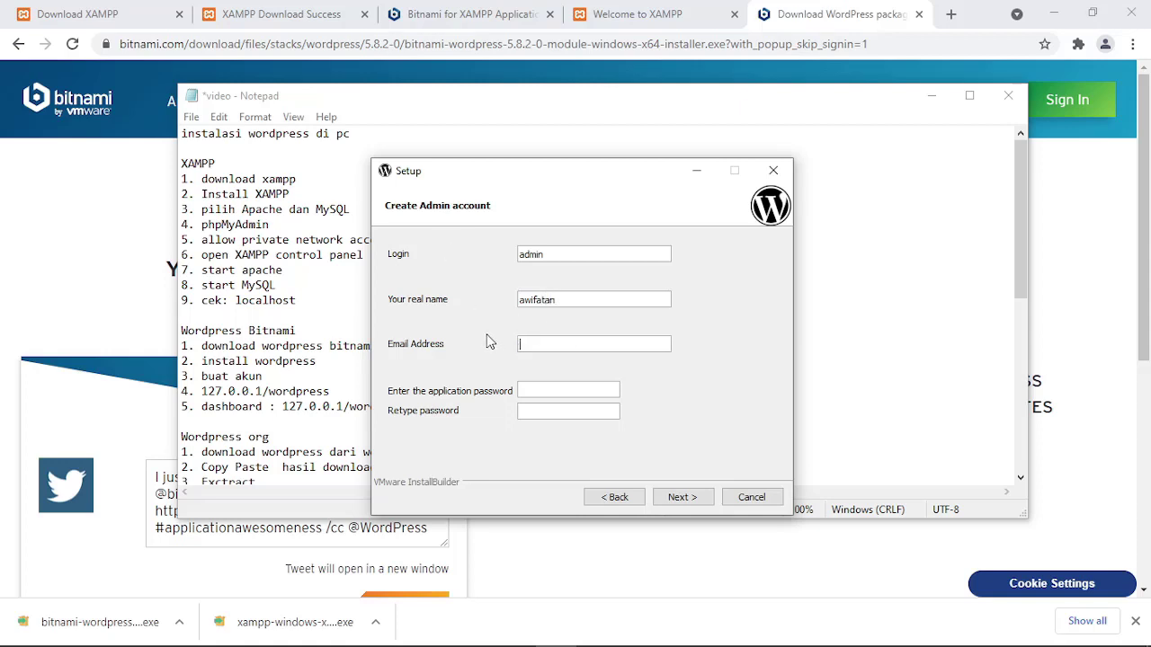
Enter and confirm the admin account password, then continue.
click(533, 395)
text(••••••••••)
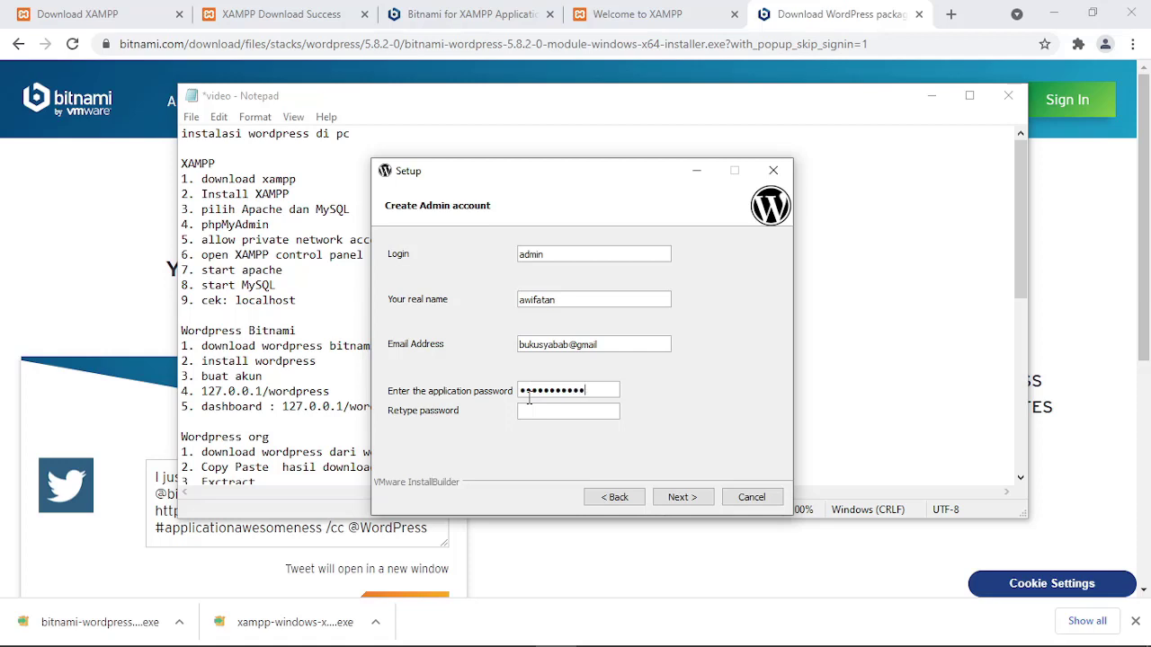
click(547, 411)
text(••••••••••••)
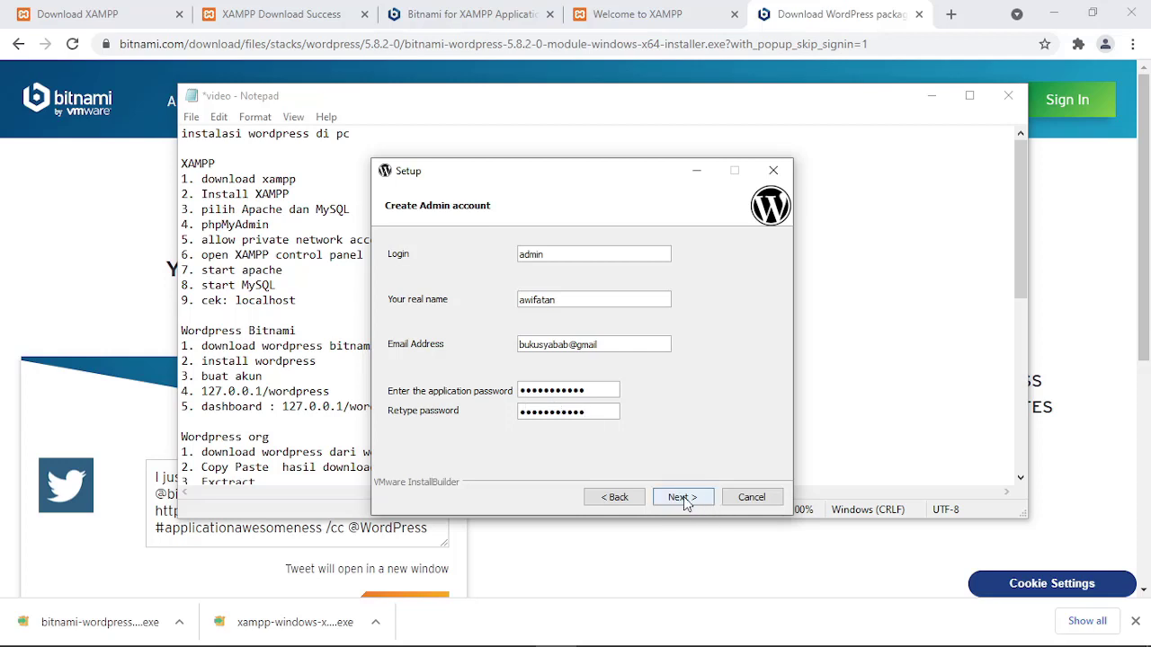
click(683, 500)
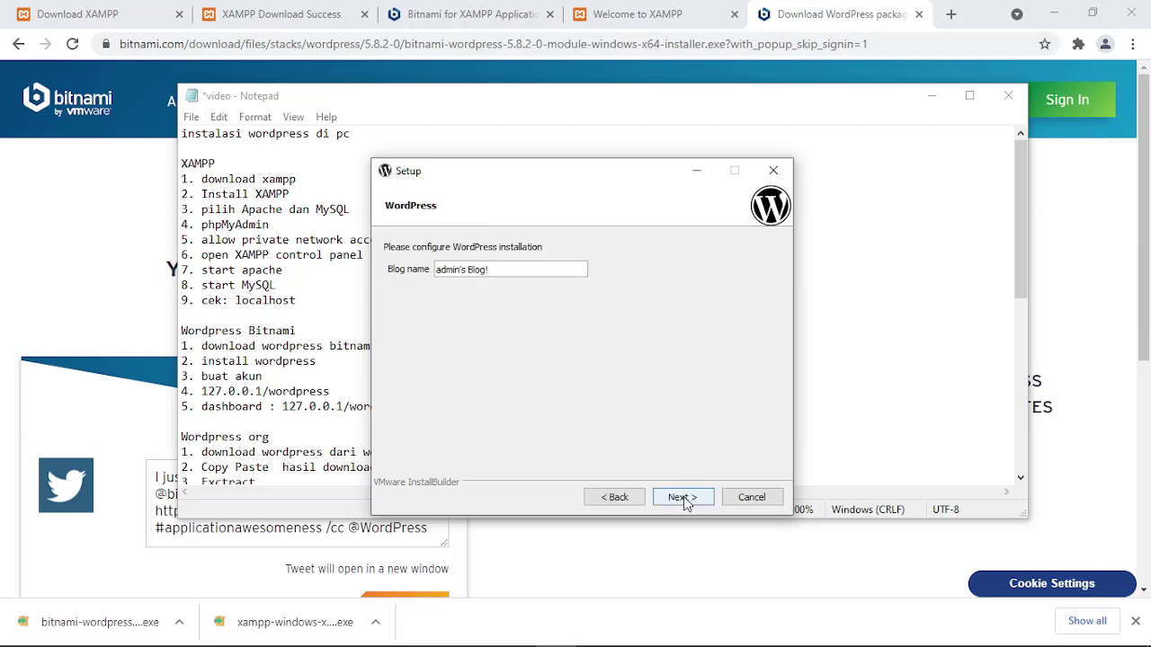
Name the blog BukuSyabab Blog, leave mail support off, and pass the cloud page.
drag(508, 268, 364, 260)
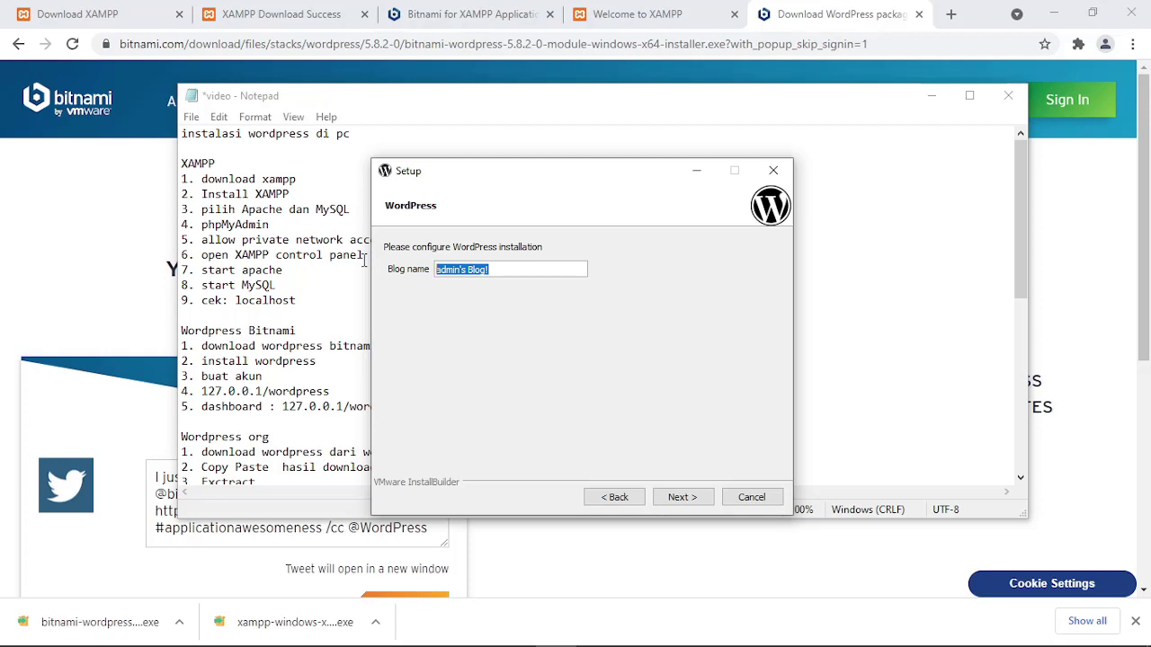
text(BukuSyabab Blog)
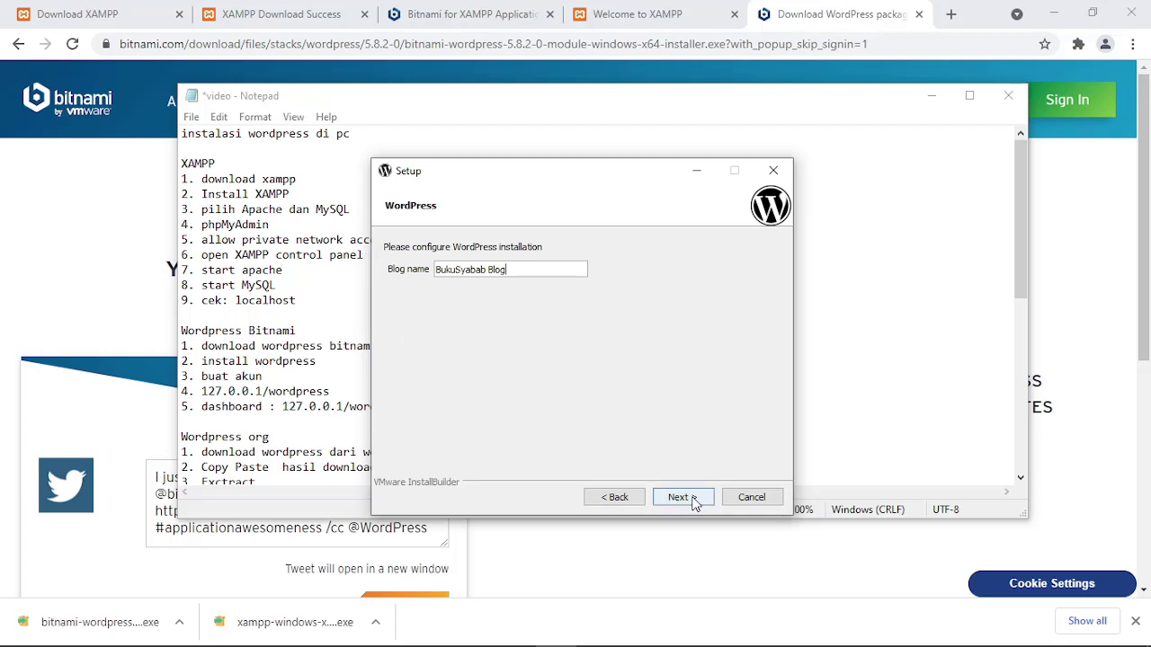
click(694, 502)
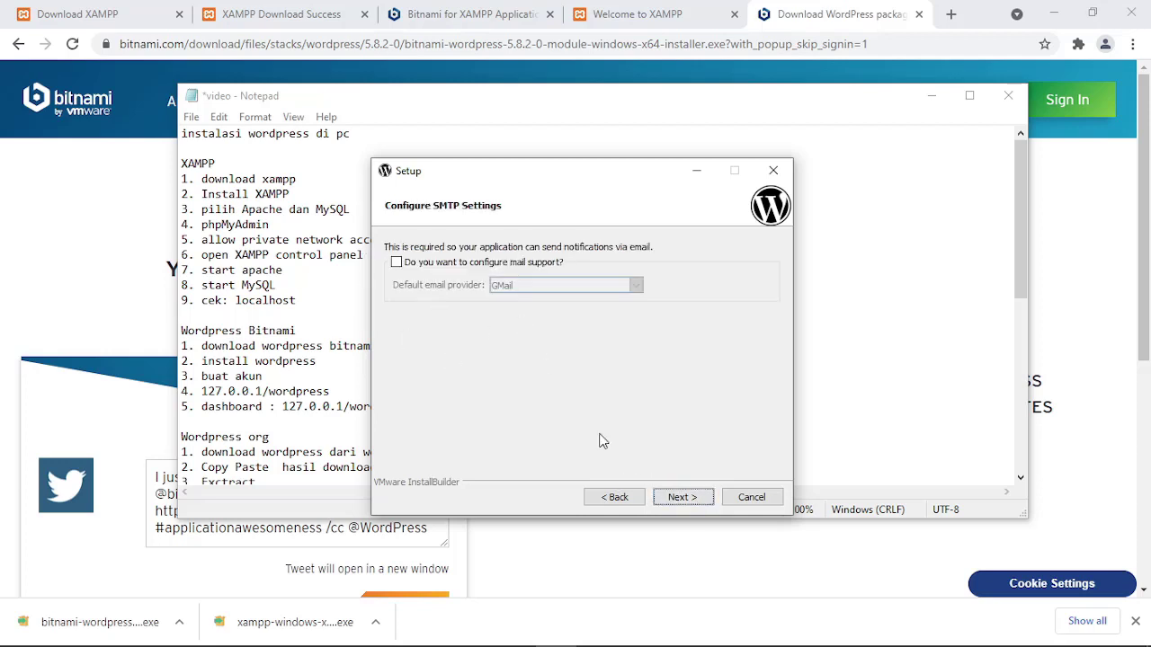
click(681, 502)
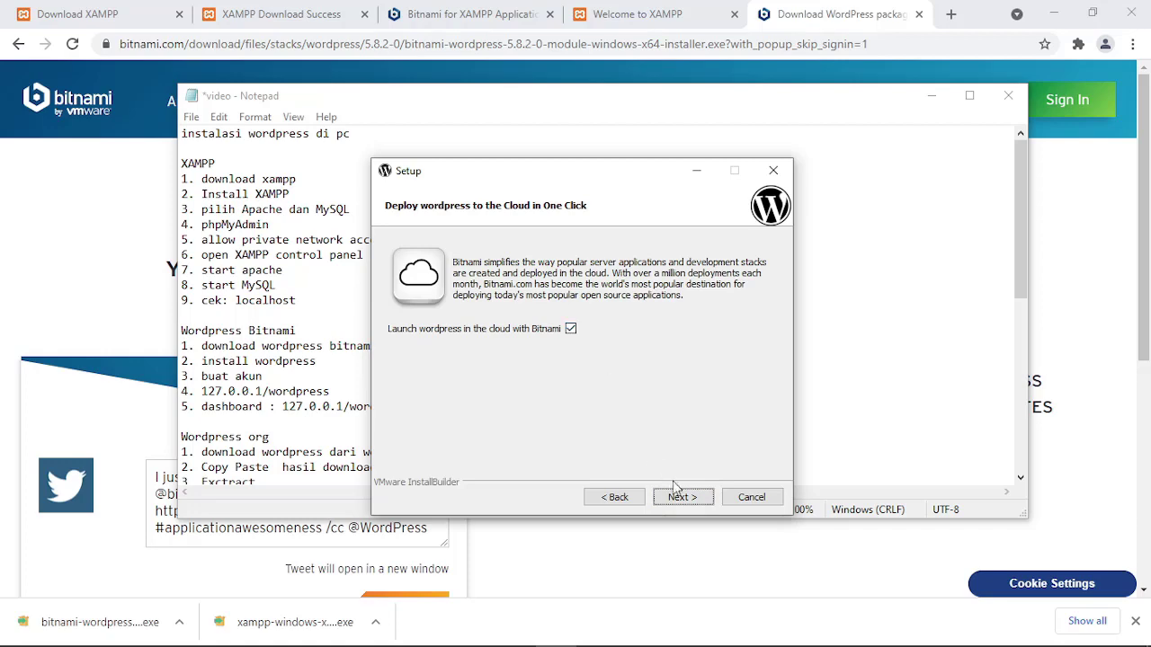
click(680, 500)
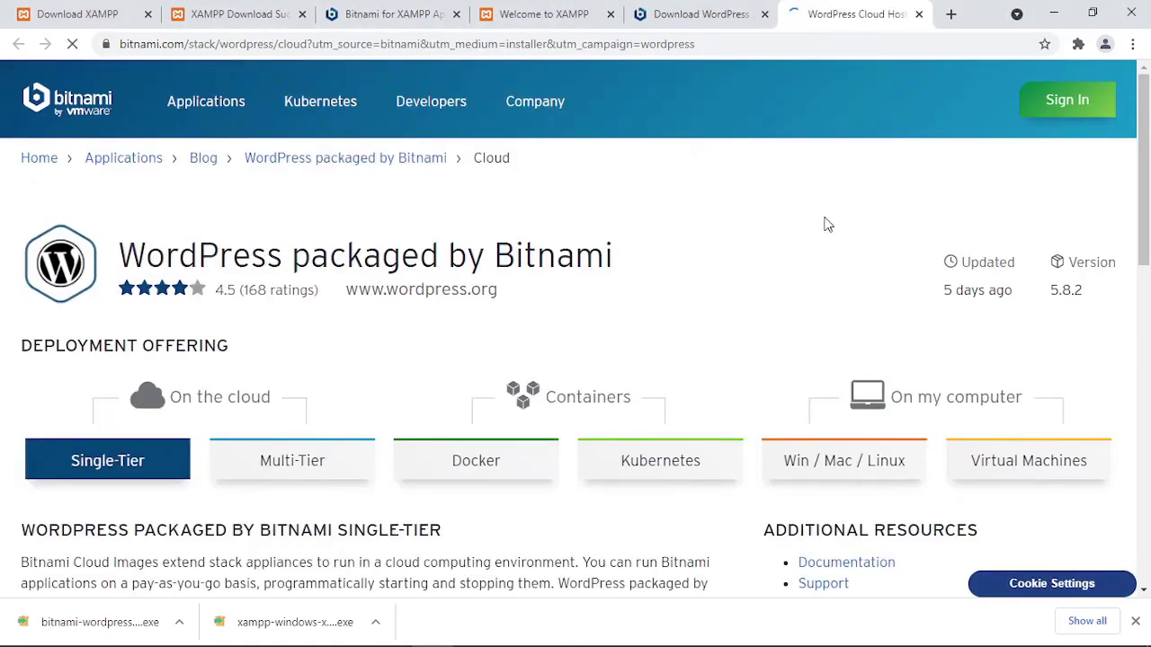
Copy 127.0.0.1/wordpress from the Notepad notes and load it in a new Chrome tab.
mouse_move(531, 153)
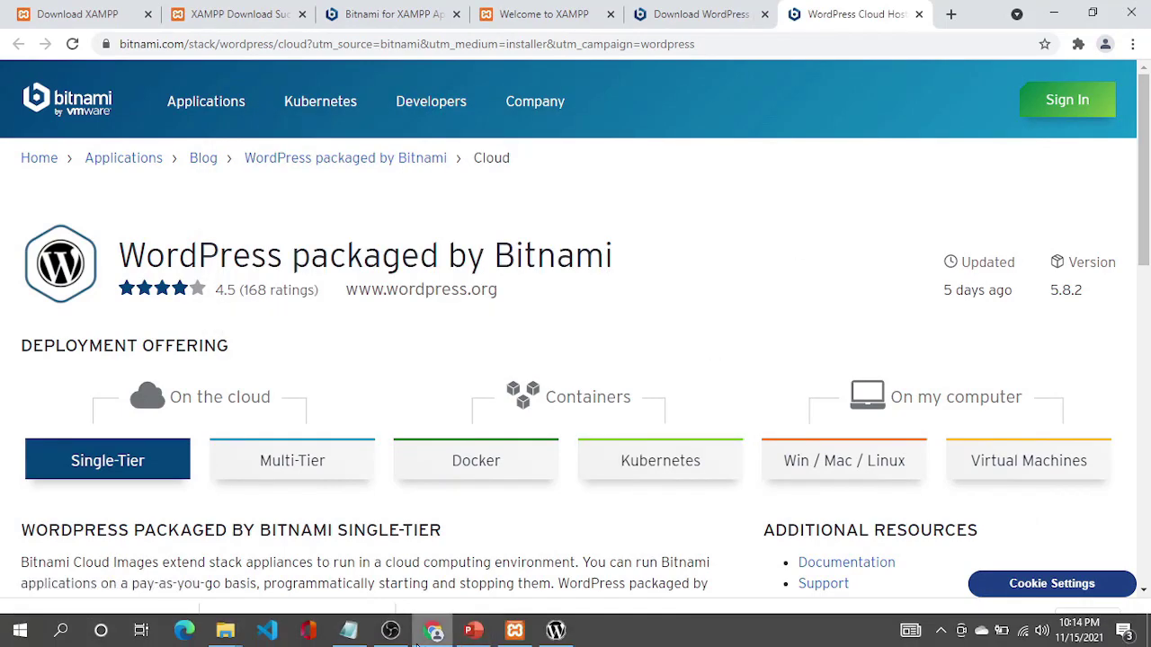
click(351, 632)
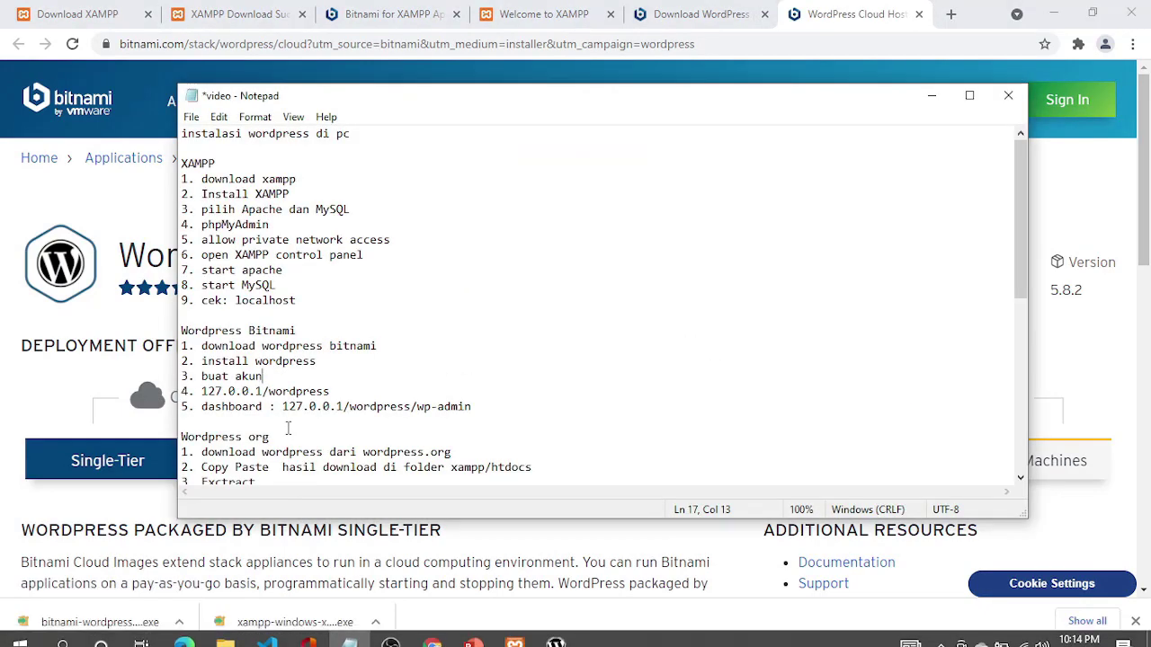
drag(283, 407, 409, 398)
key(ctrl+c)
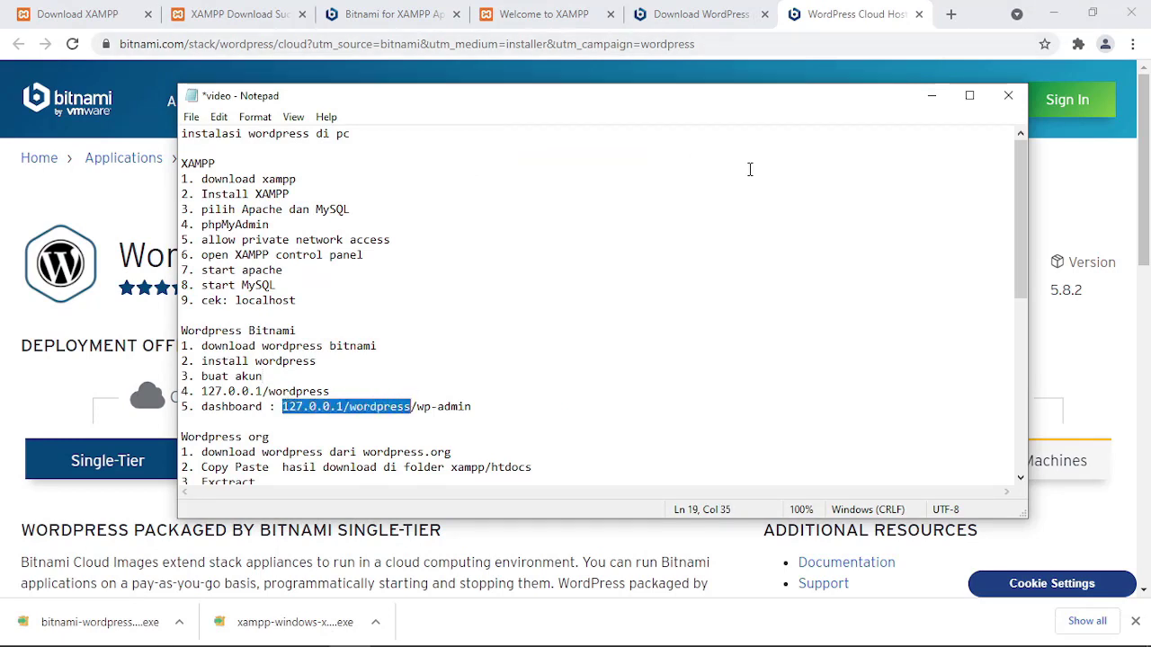
click(949, 14)
click(779, 29)
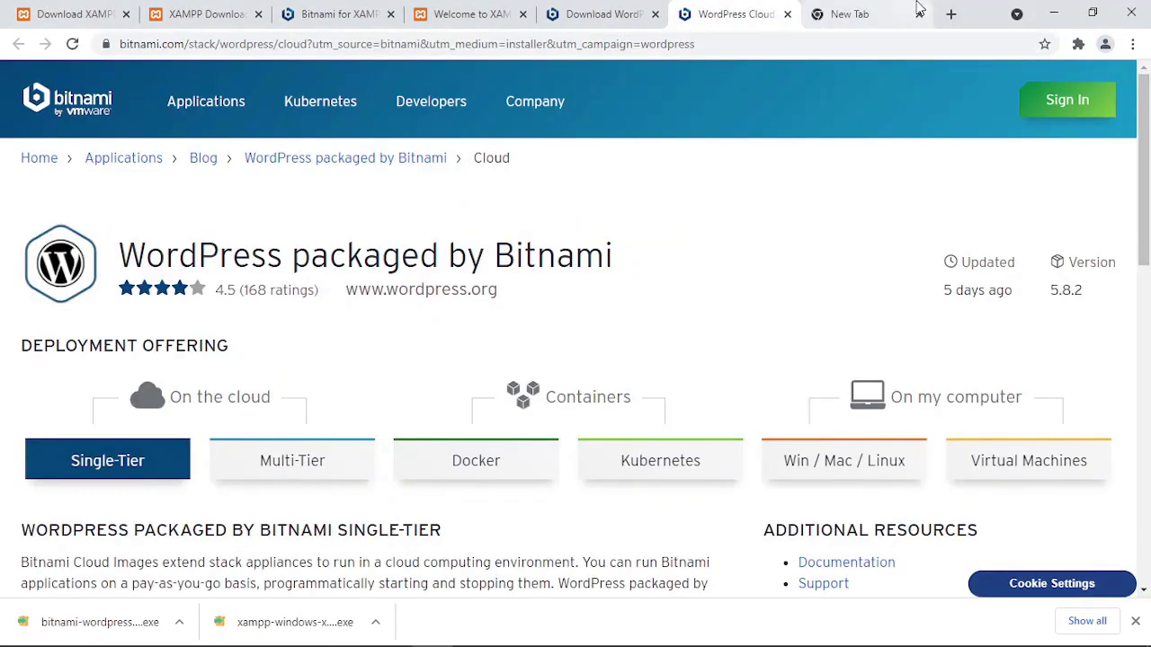
click(845, 15)
key(ctrl+v)
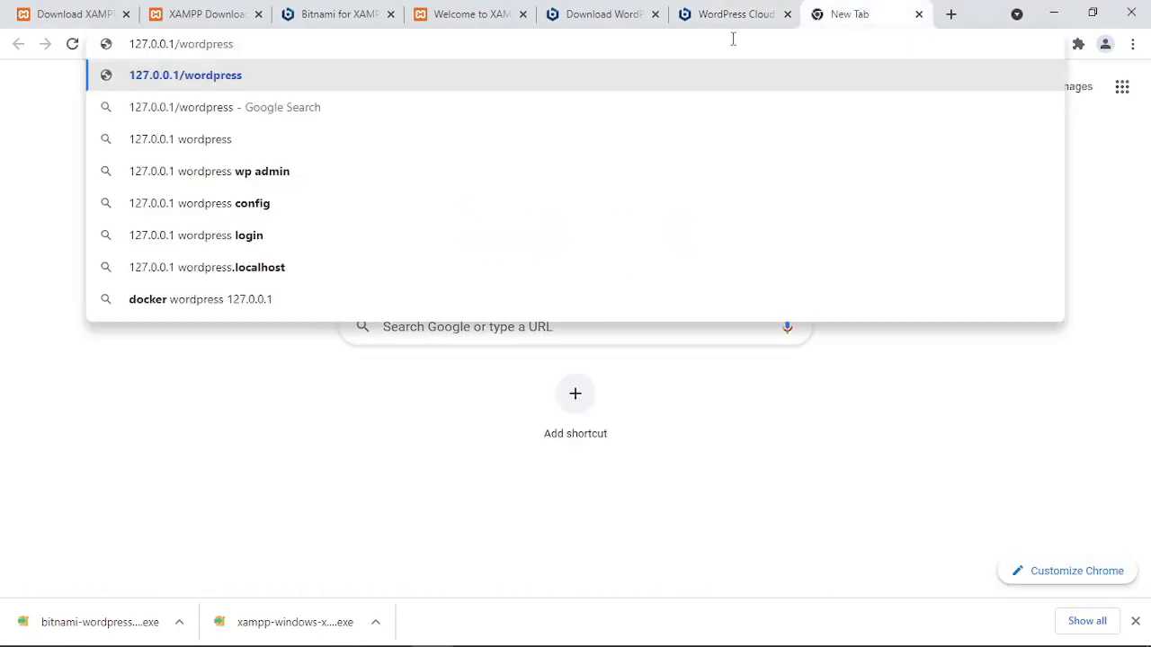
key(Return)
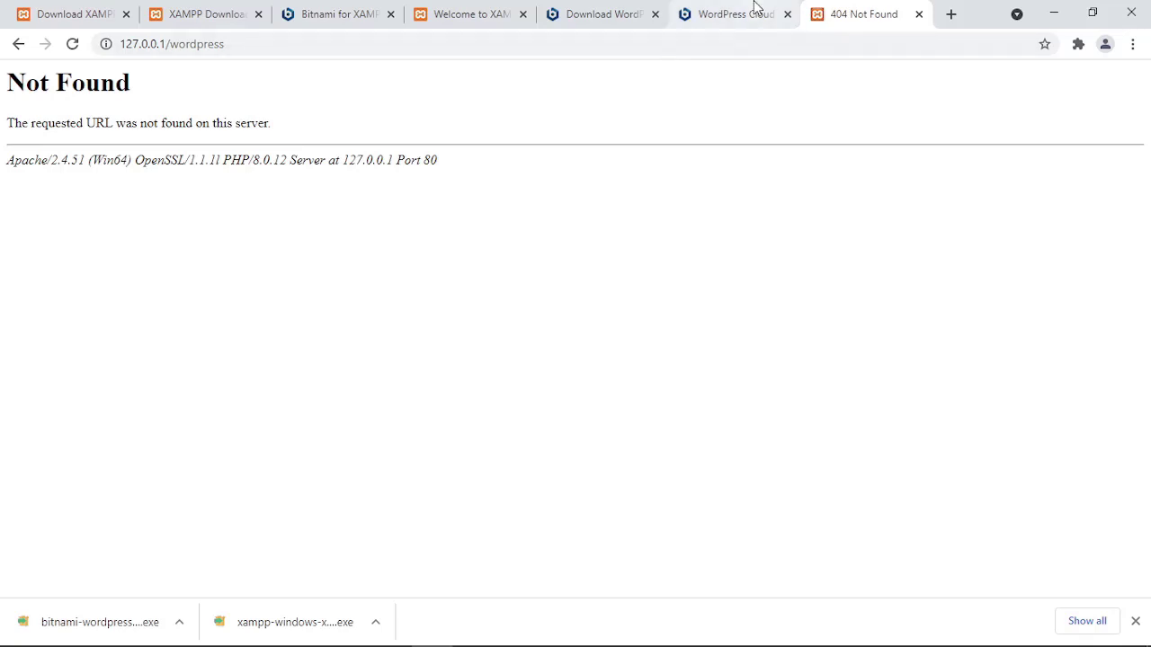
Compare the Not Found tab with the Bitnami WordPress cloud page, ending on the cloud page.
click(756, 8)
scroll(629, 180, down, 8)
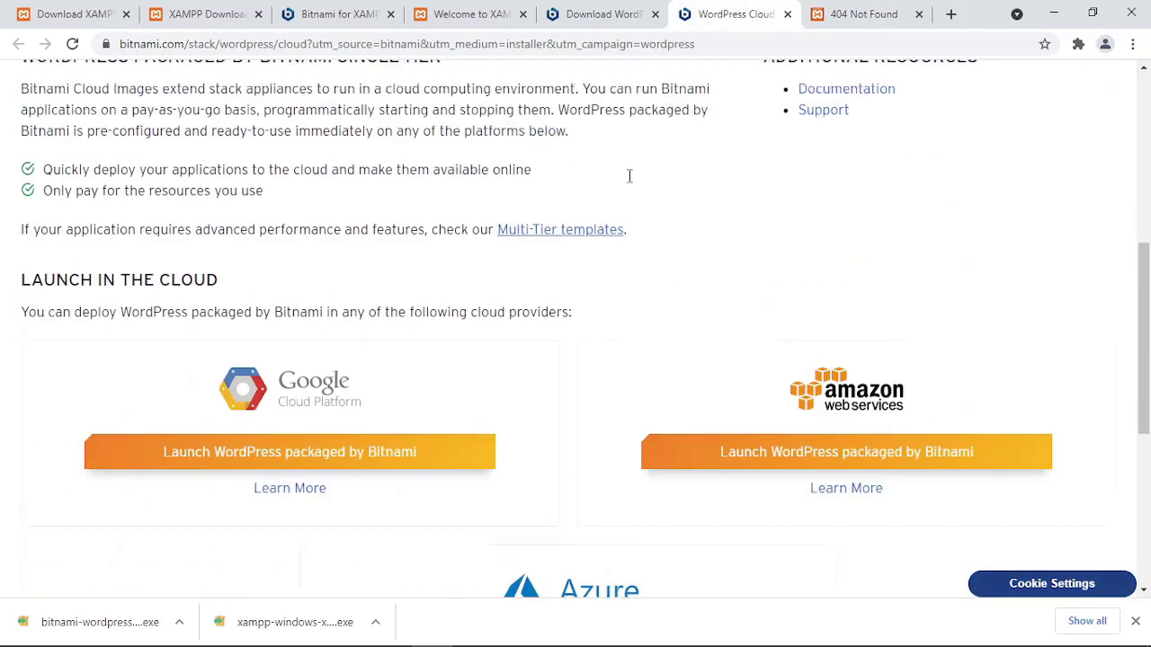
scroll(629, 183, up, 4)
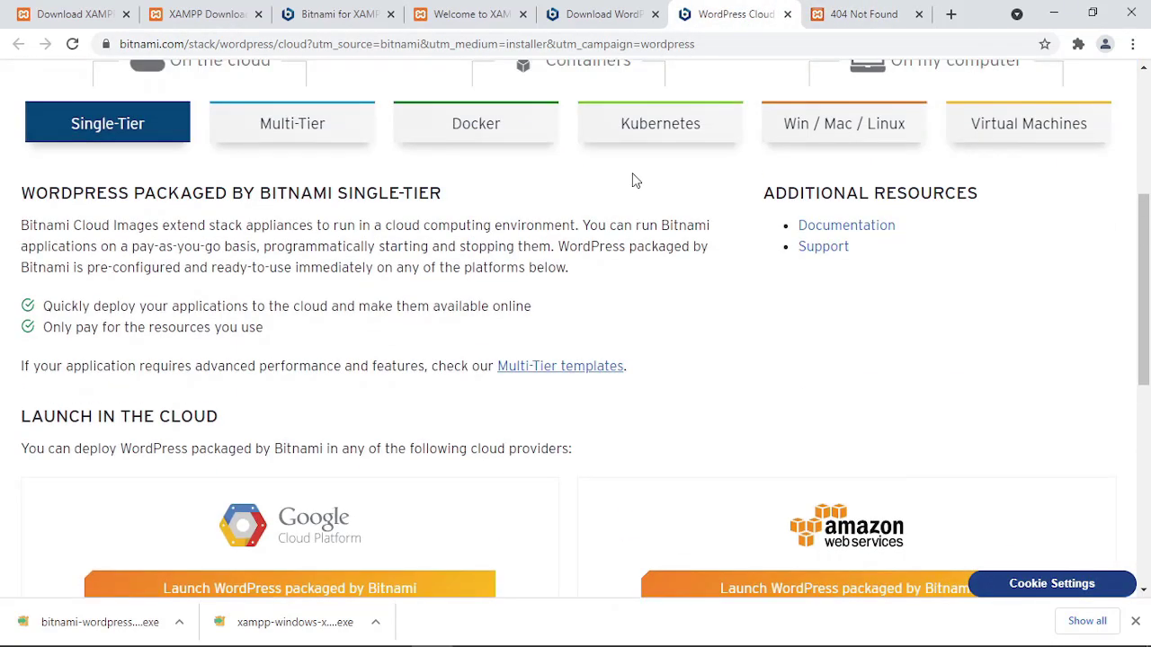
scroll(629, 180, up, 4)
click(806, 25)
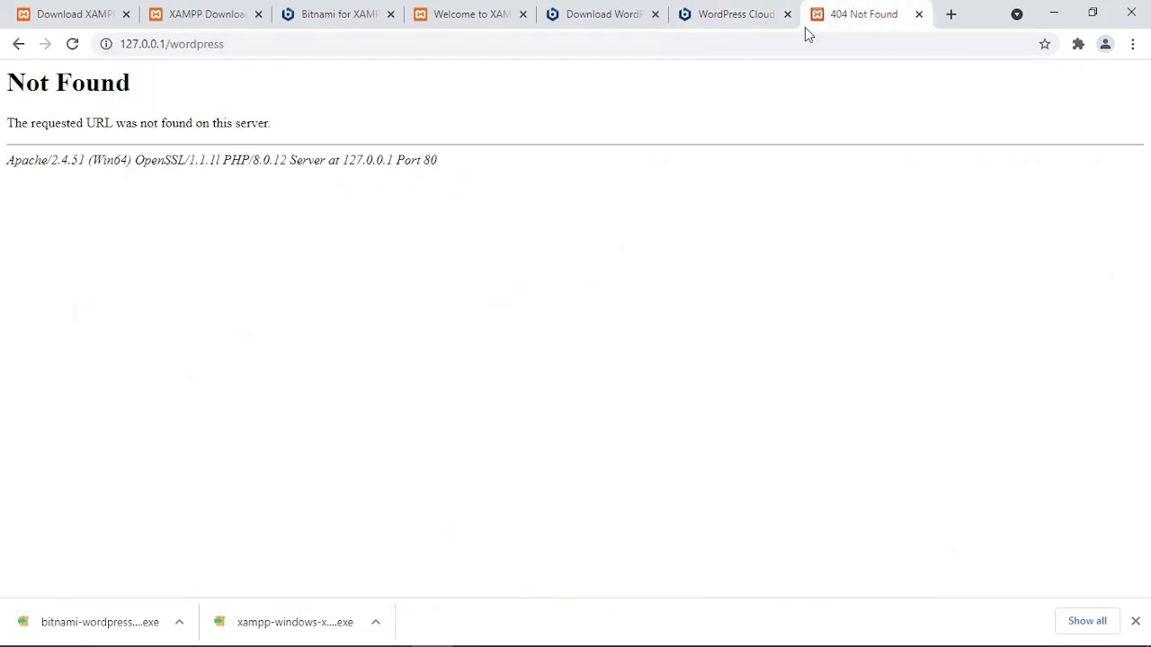
click(747, 21)
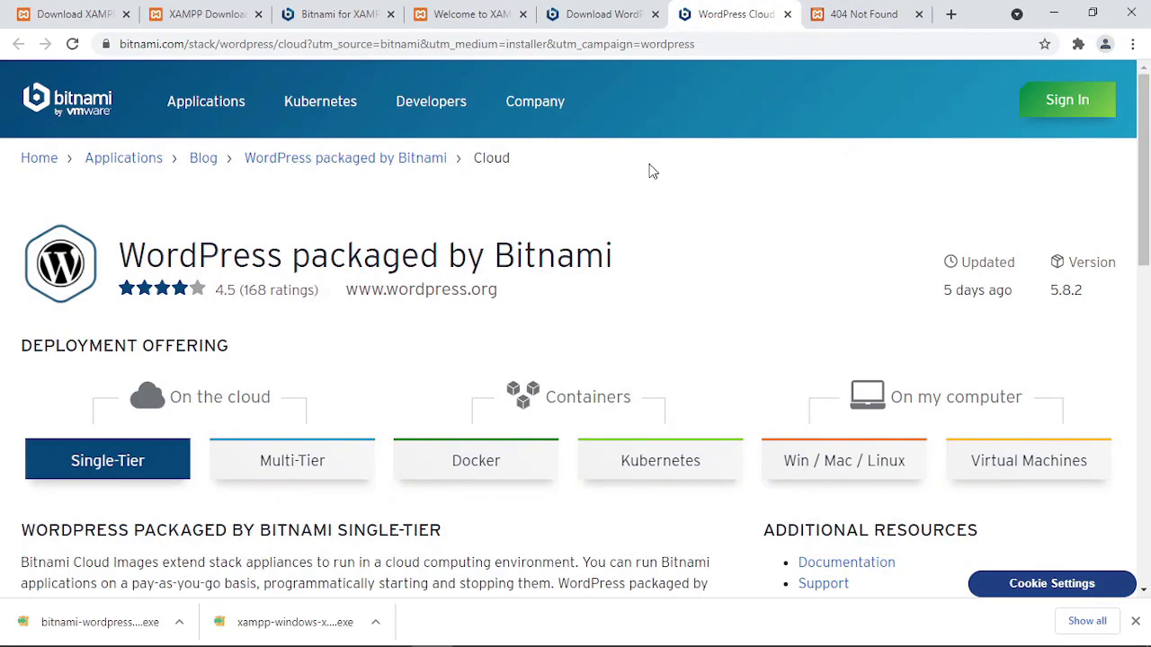
scroll(651, 174, down, 8)
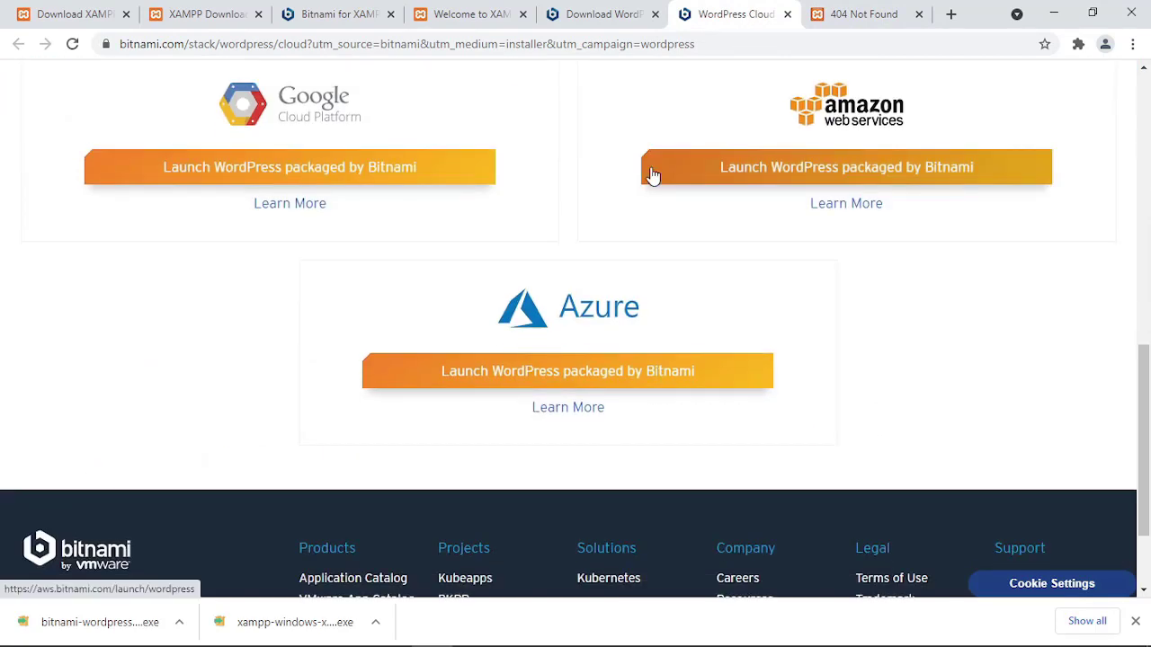
scroll(653, 174, up, 4)
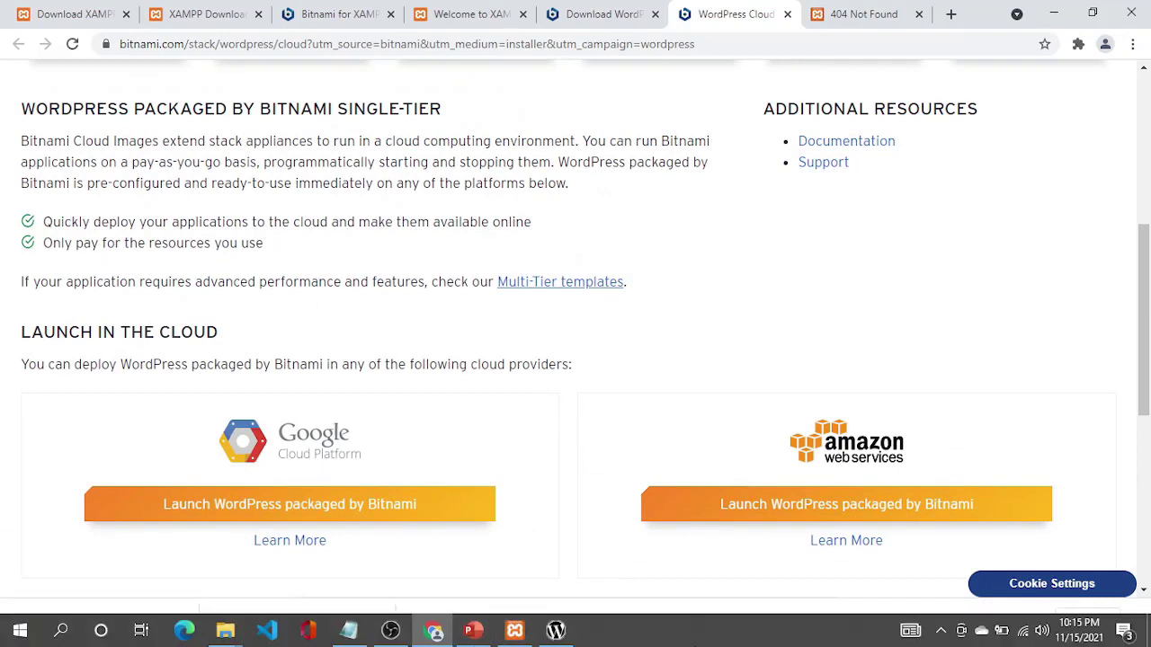
Install the Bitnami WordPress module and finish with 'Launch WordPress module' ticked to open the site.
click(556, 630)
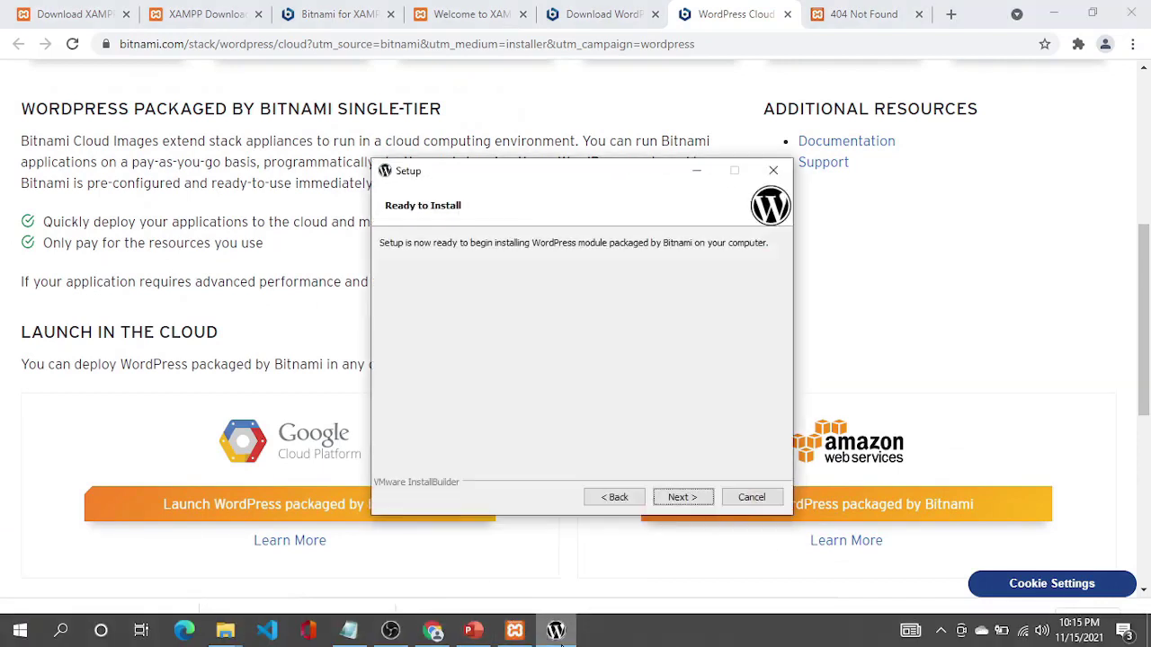
click(681, 500)
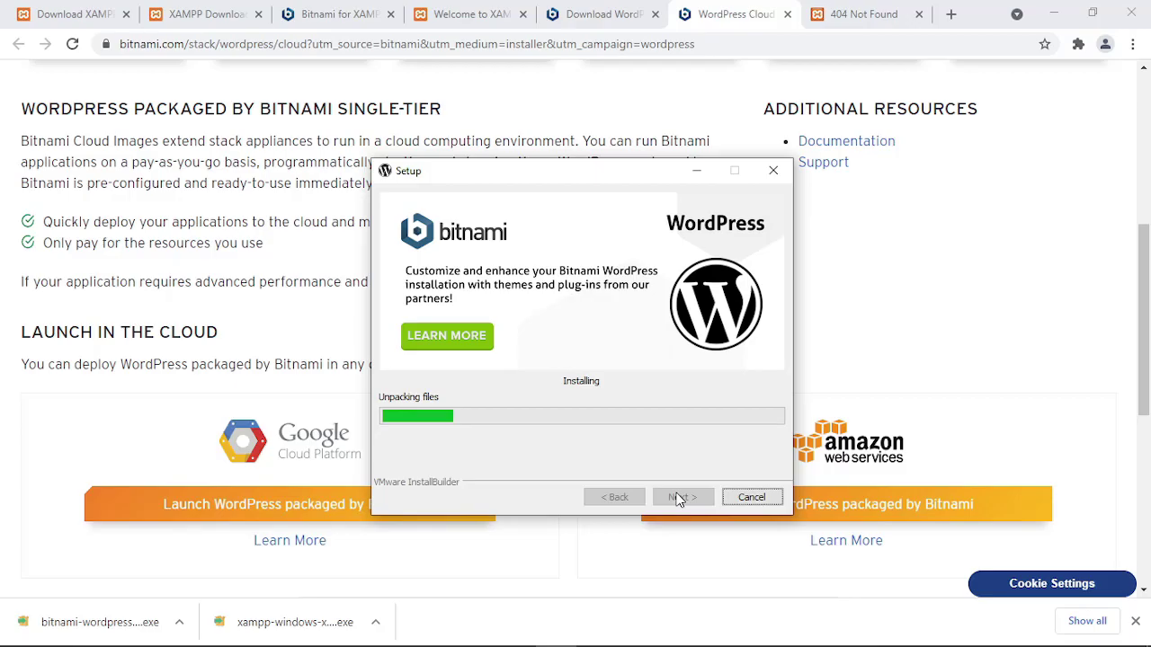
click(1136, 9)
click(929, 97)
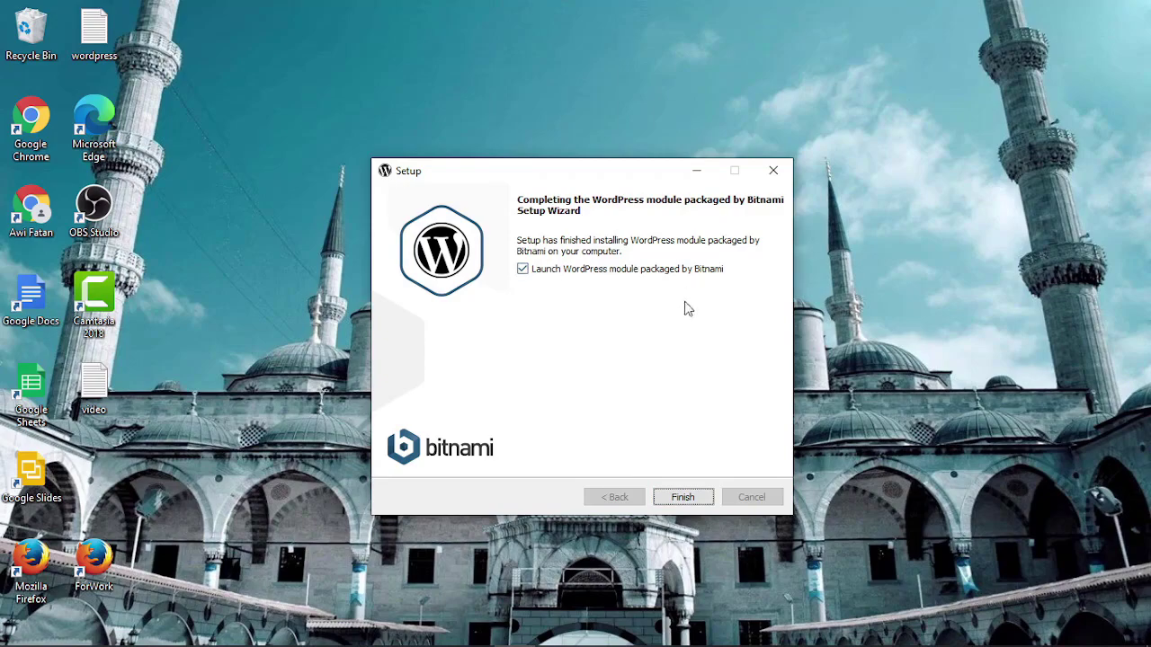
click(691, 502)
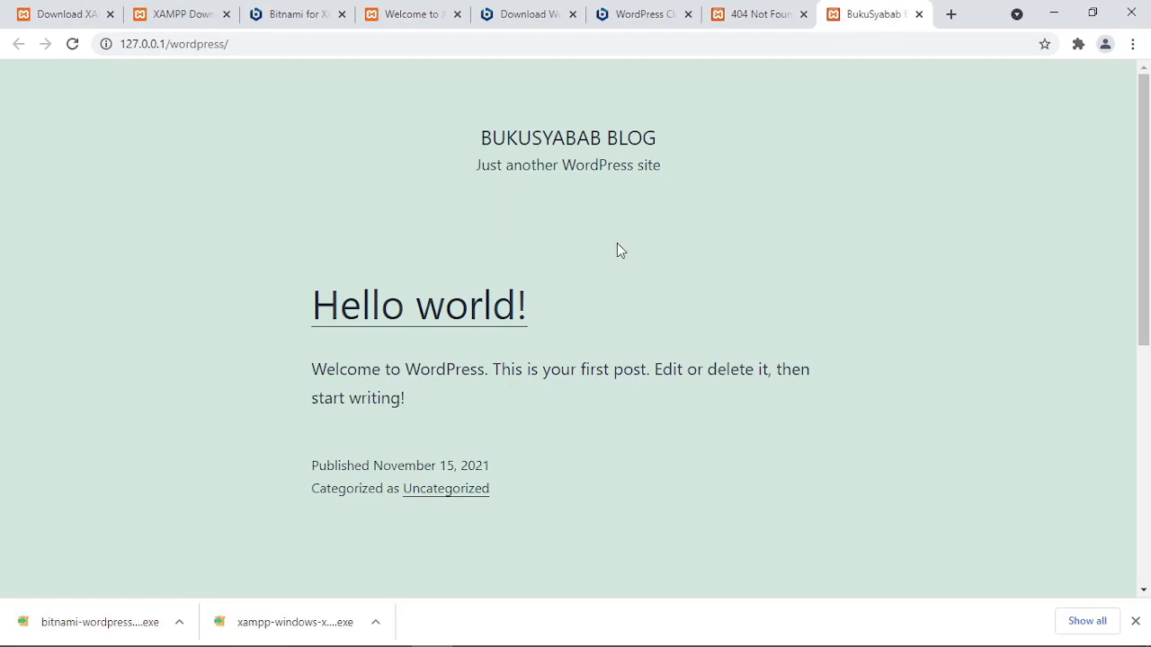
Scroll through the BukuSyabab Blog homepage, then select the 127.0.0.1/wordpress address for editing.
scroll(617, 250, down, 5)
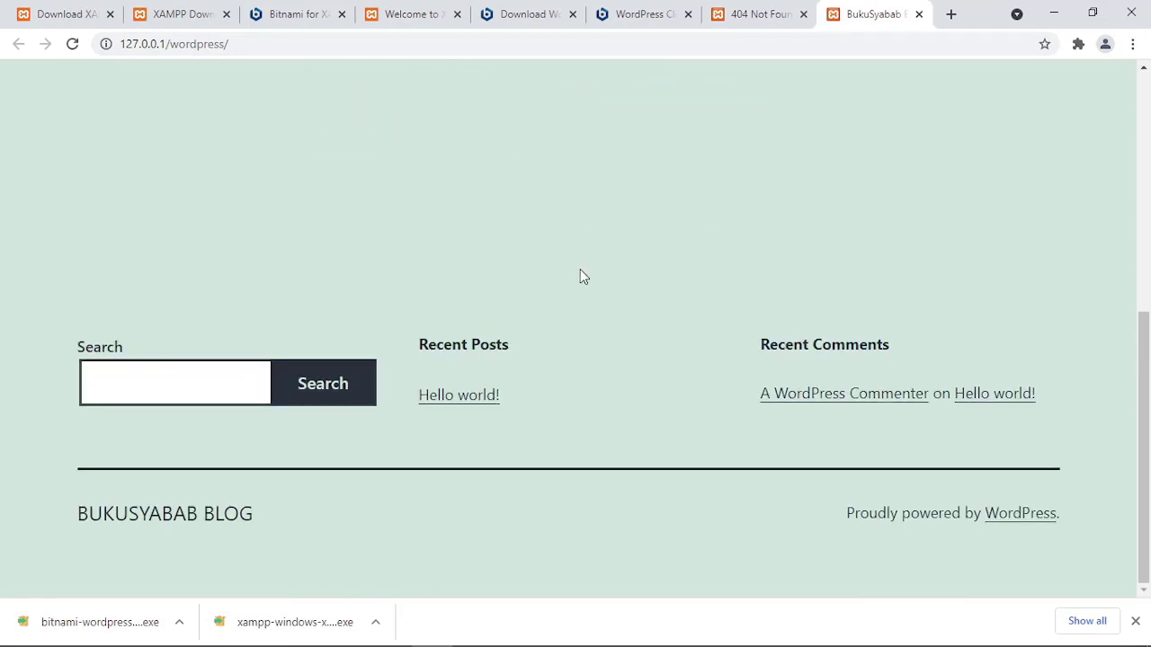
scroll(580, 275, up, 5)
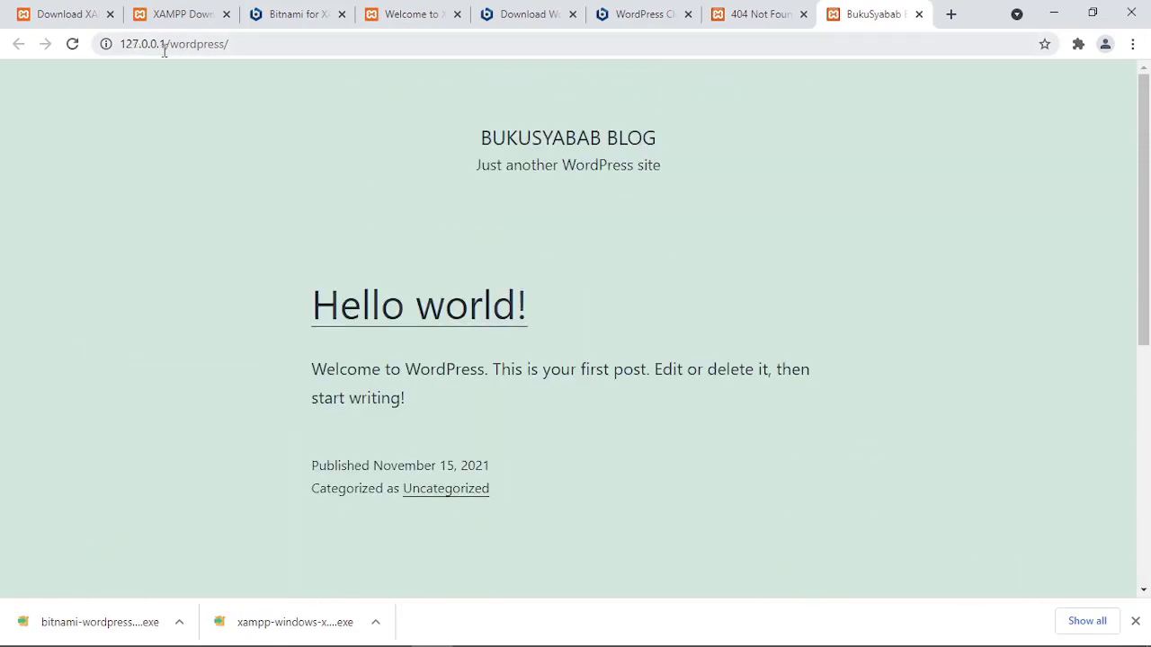
drag(244, 41, 102, 42)
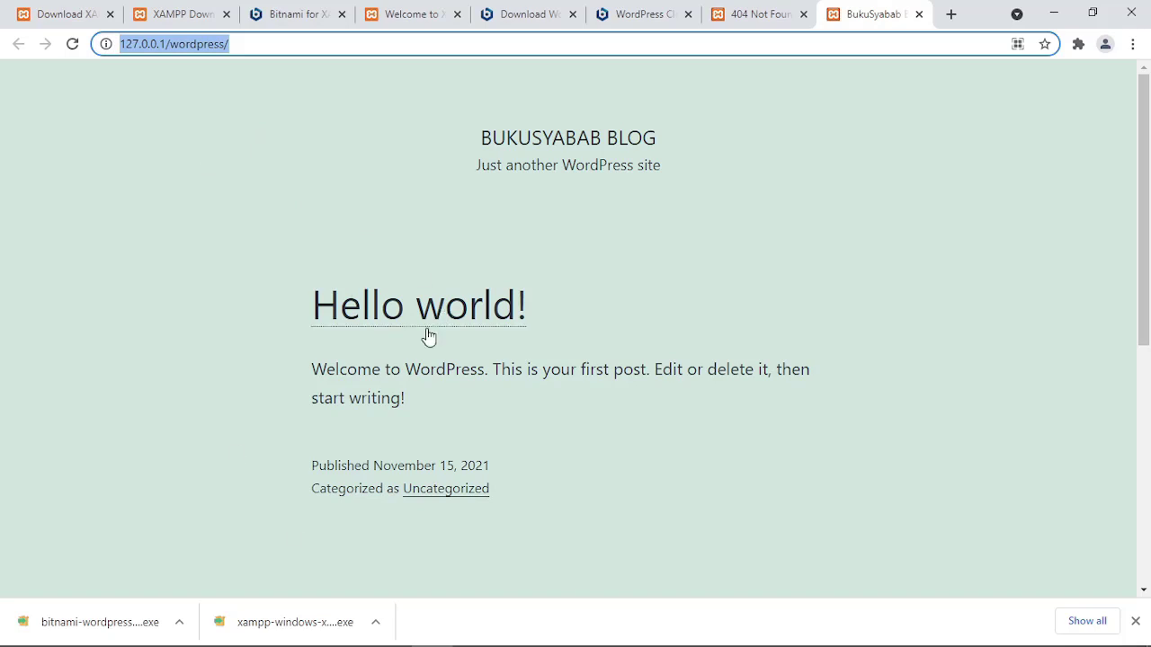
click(262, 52)
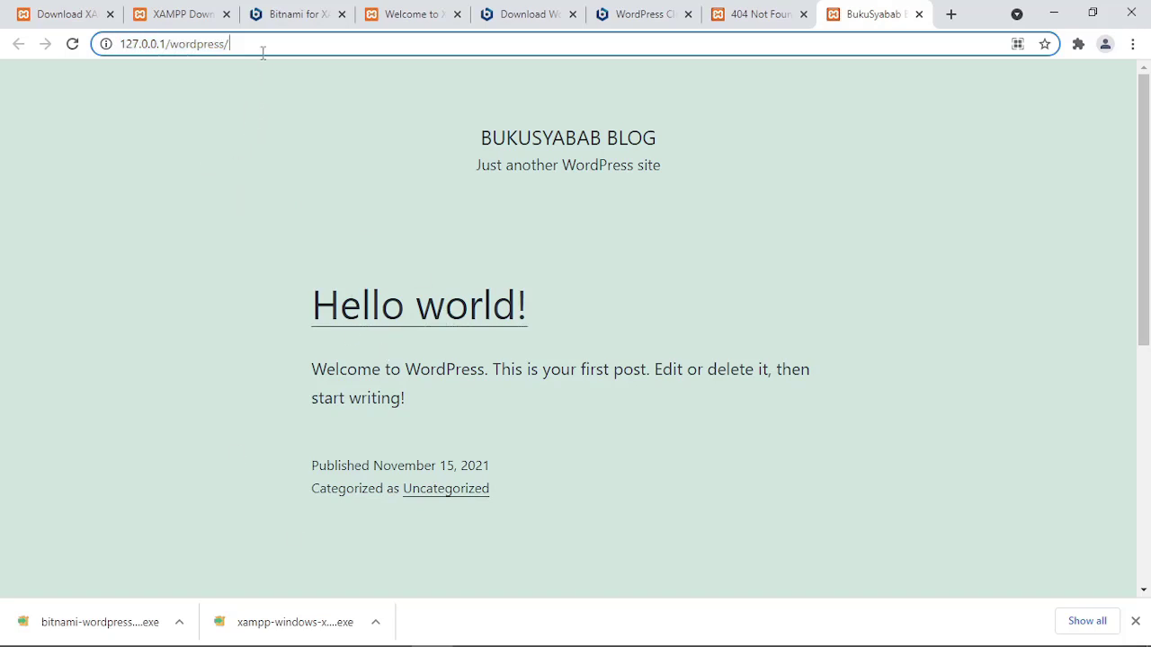
Append wp-admin to the site address to reach the WordPress login page.
text(wp-log)
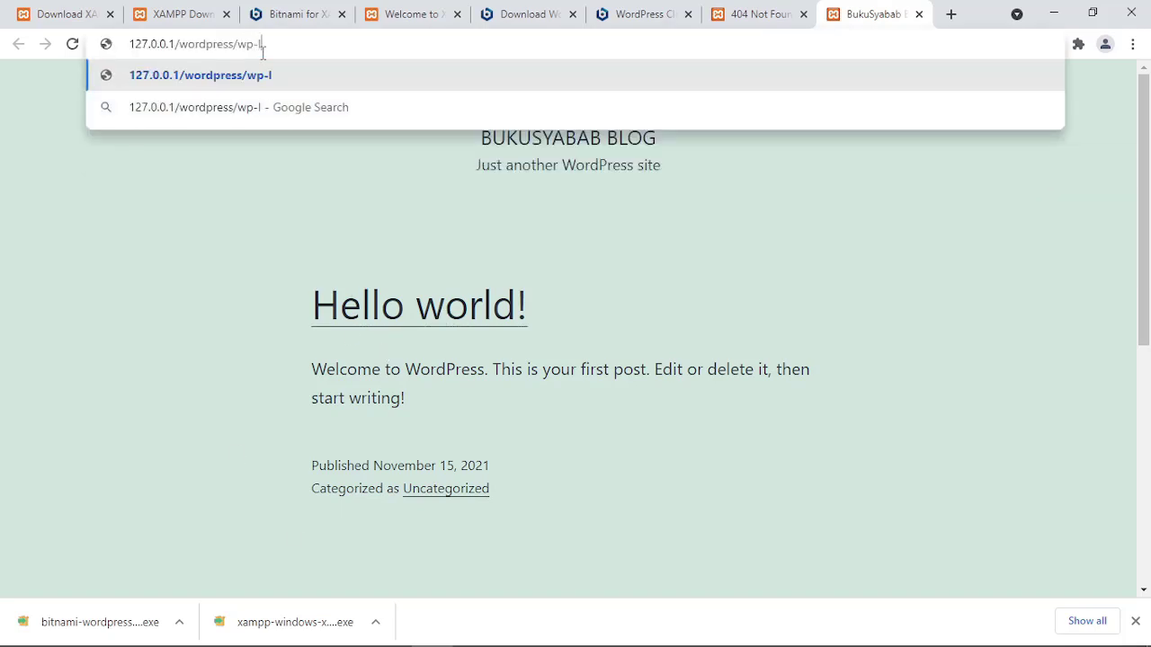
key(BackSpace)
key(BackSpace)
key(BackSpace)
text(a)
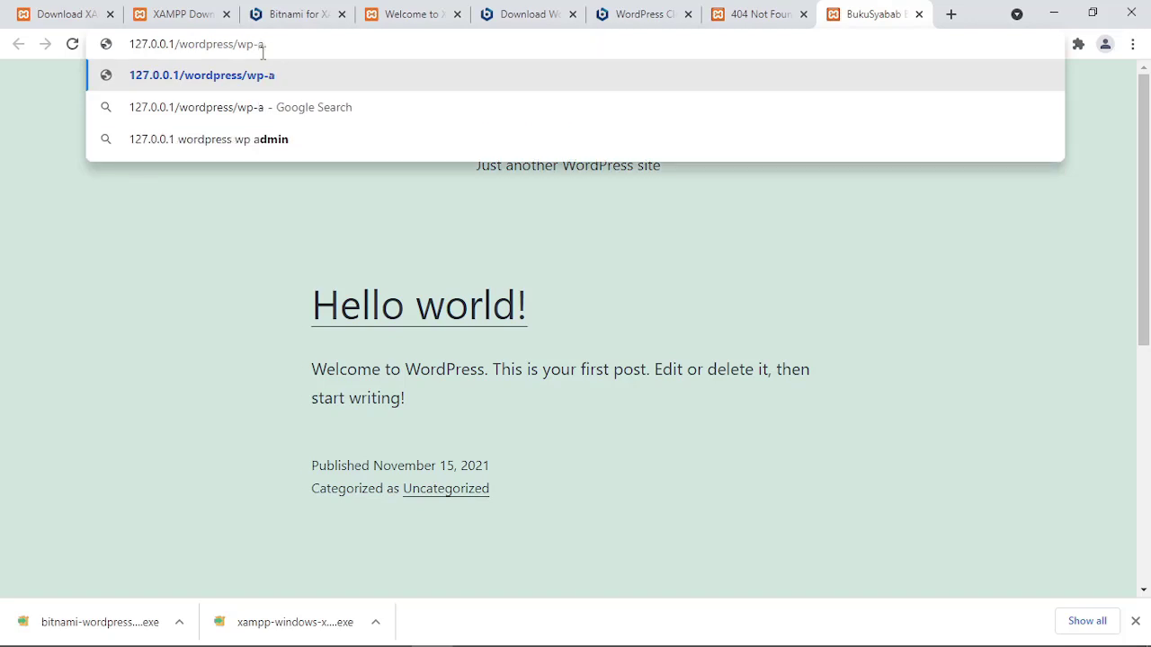
text(dmin)
key(Return)
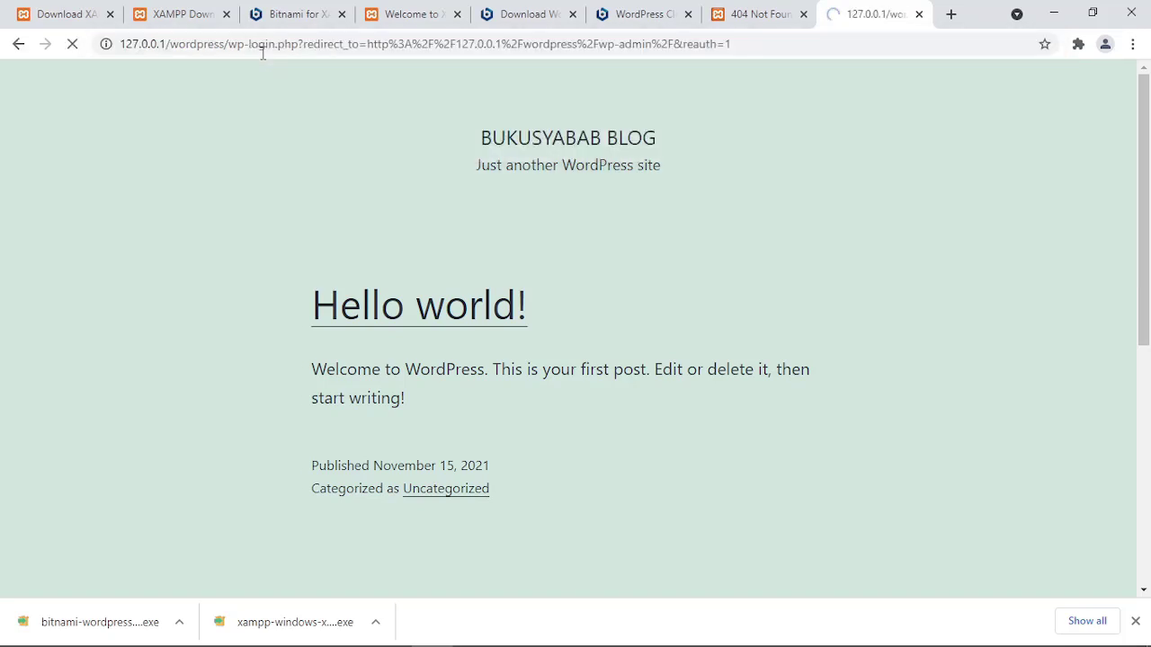
Log in with the admin username and the account password.
text(admin)
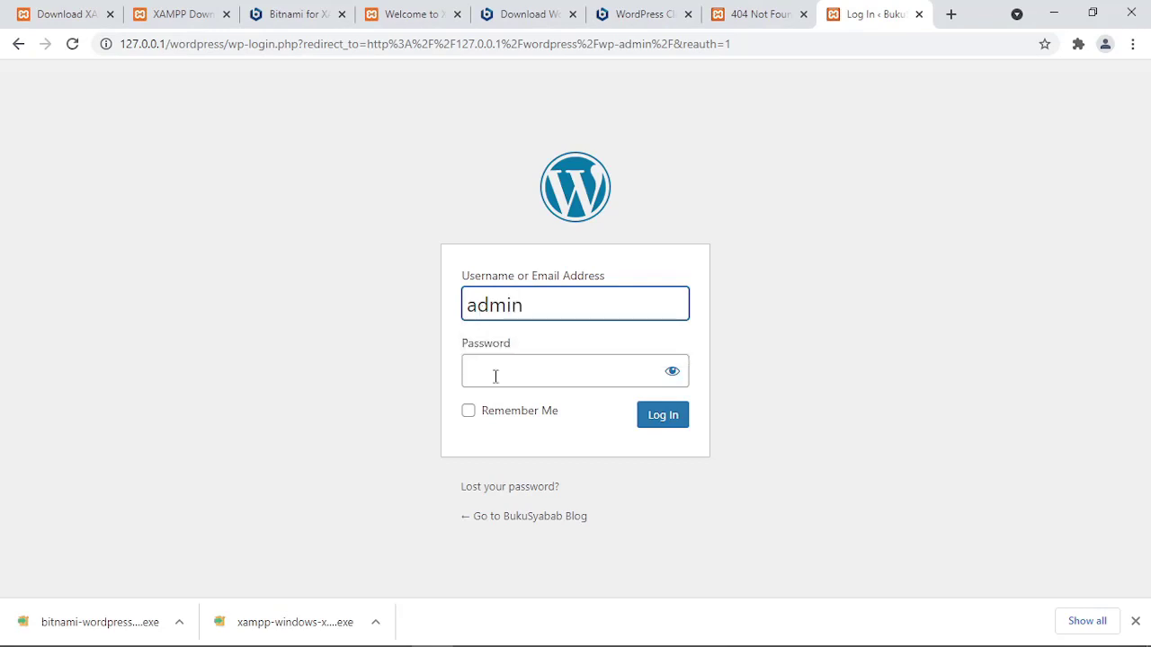
click(496, 376)
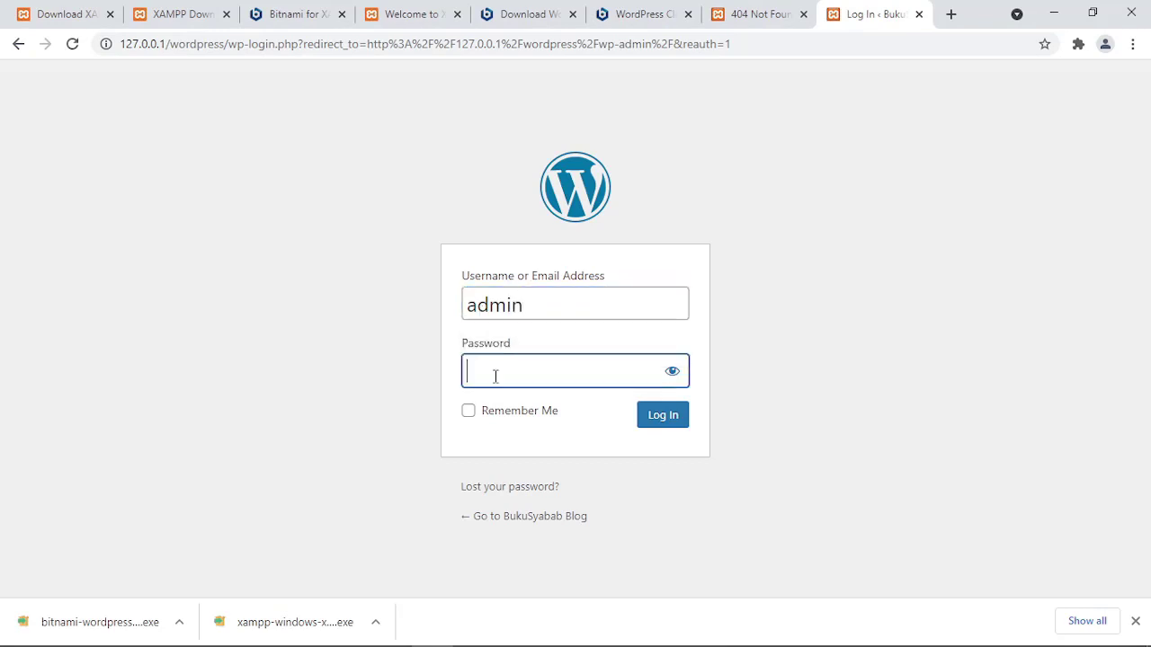
text(admin1234)
key(BackSpace)
key(BackSpace)
key(BackSpace)
key(BackSpace)
key(BackSpace)
key(BackSpace)
key(BackSpace)
key(BackSpace)
text(admin12345)
key(Return)
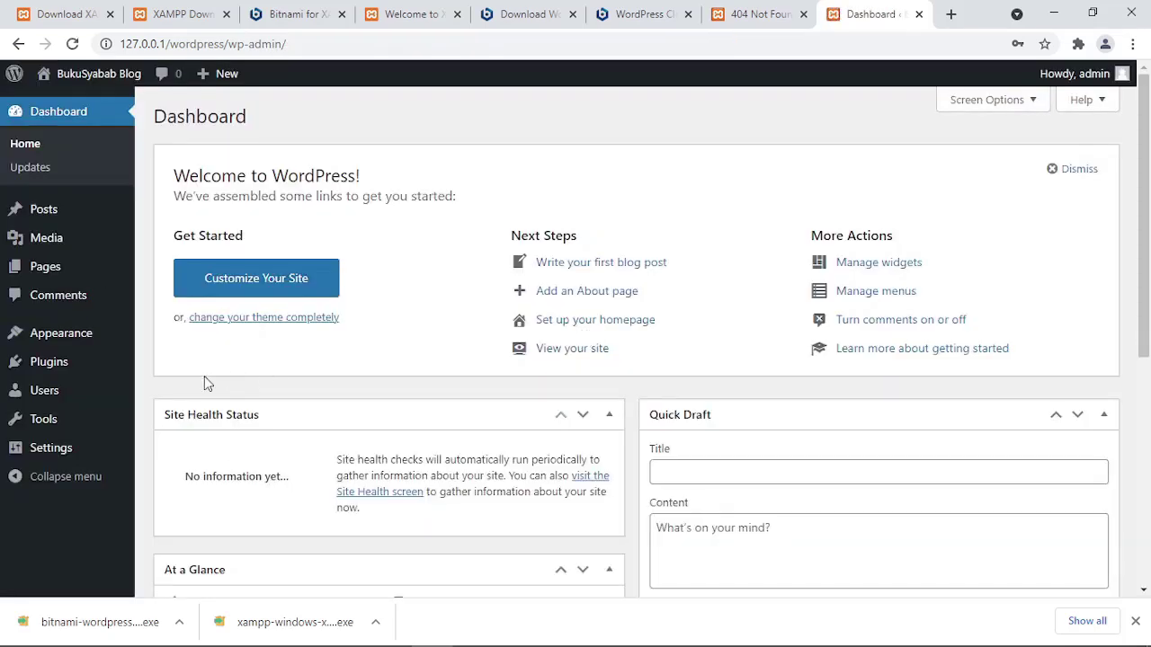
Go to Appearance > Themes and choose Add New to browse the popular themes.
mouse_move(81, 241)
mouse_move(57, 373)
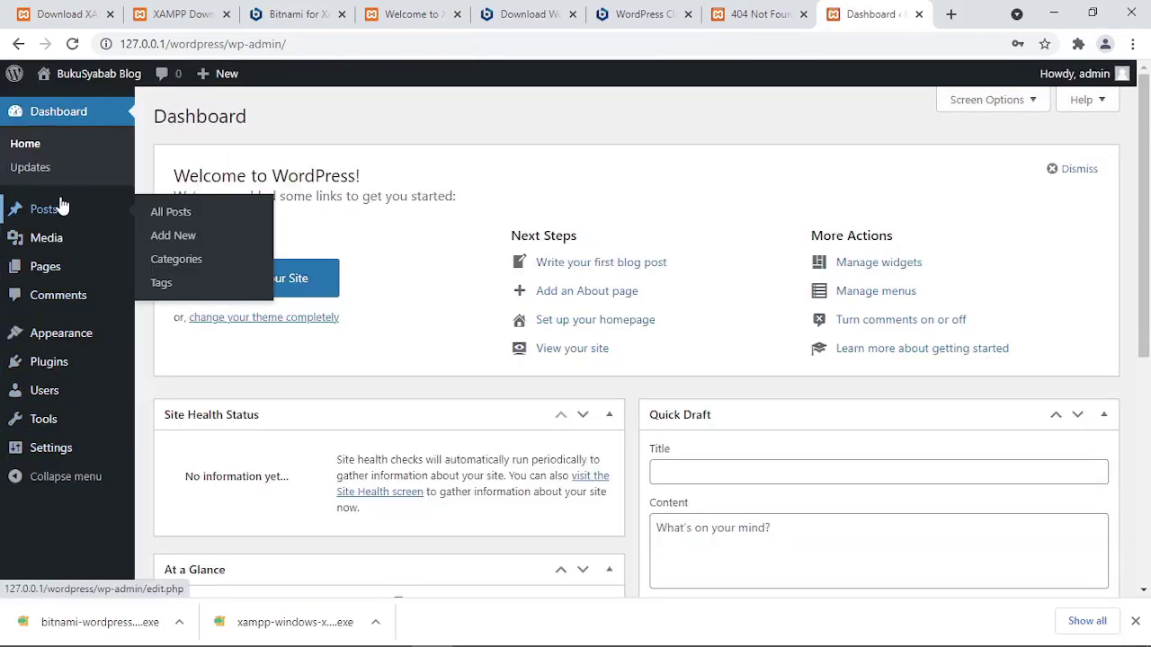
mouse_move(70, 424)
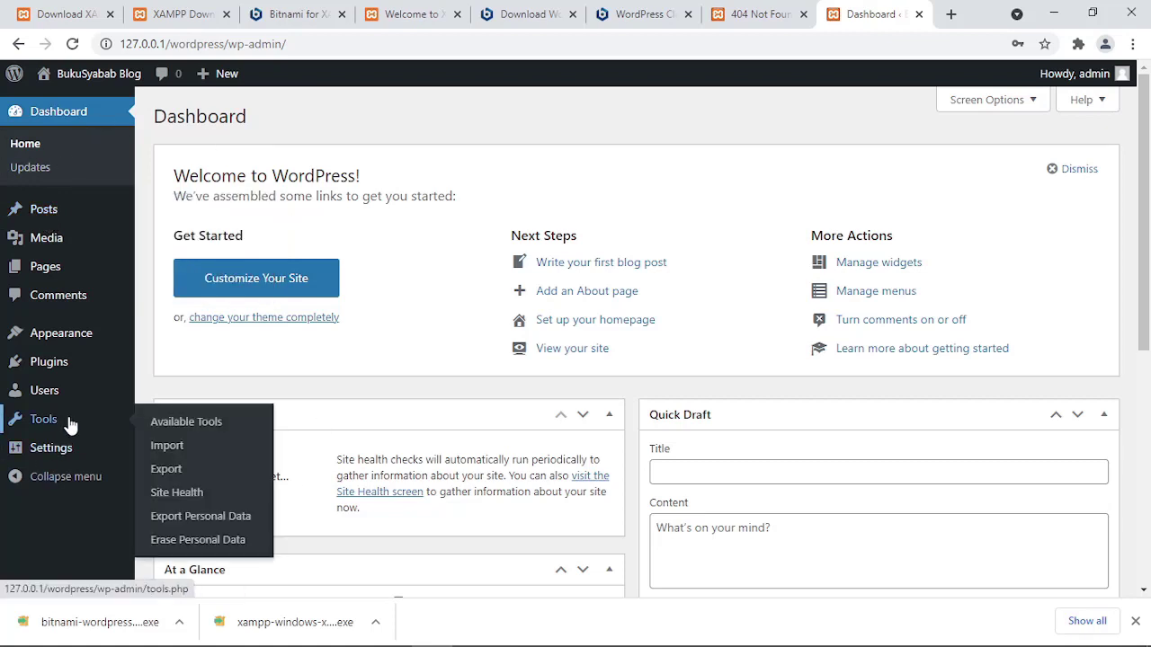
mouse_move(22, 339)
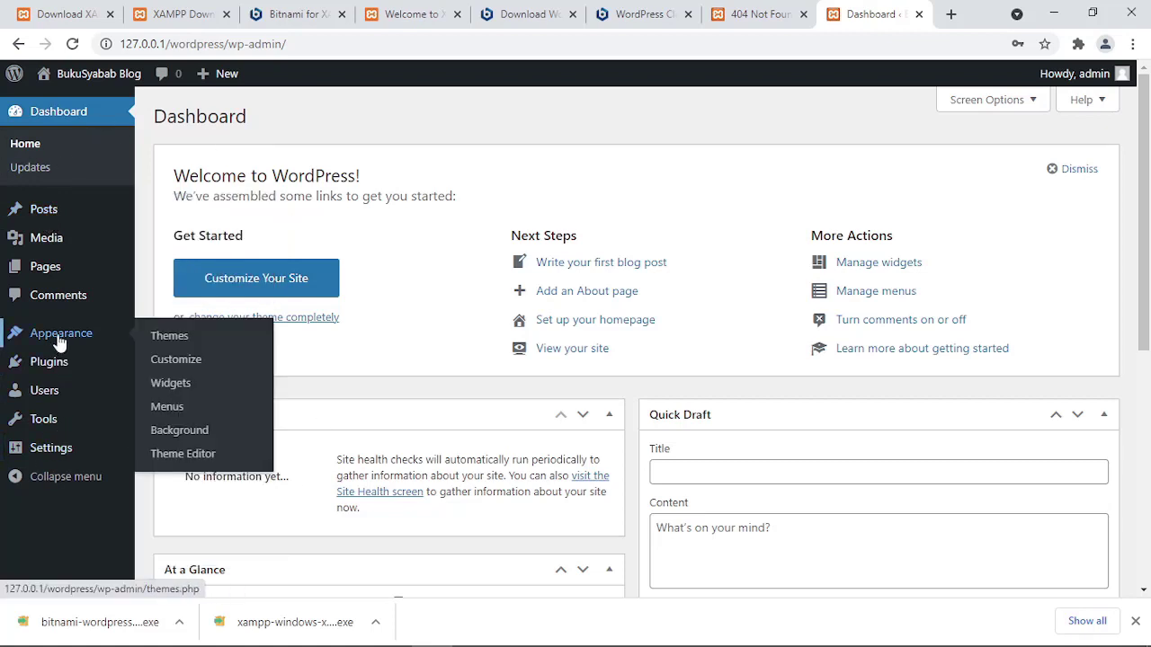
click(214, 342)
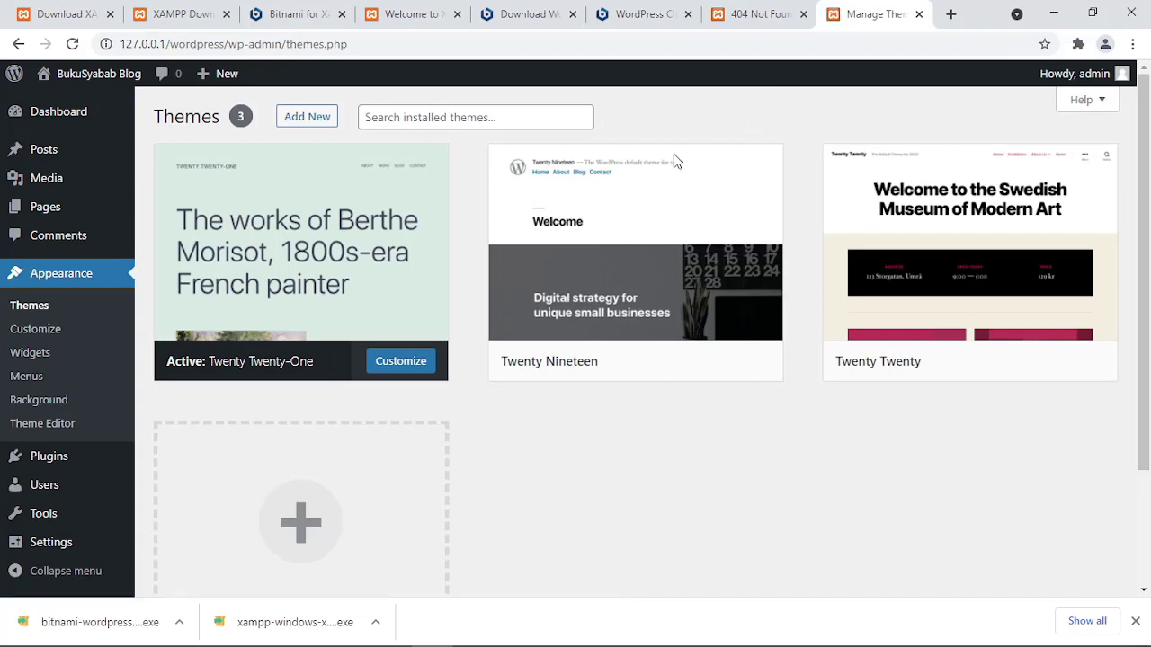
click(324, 119)
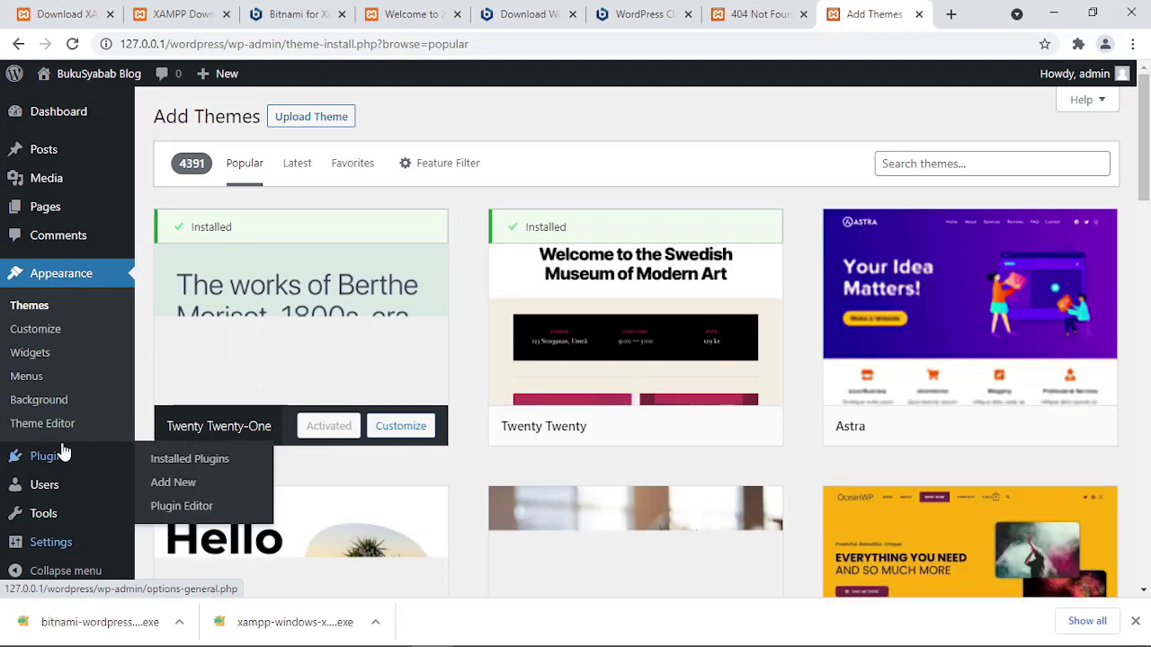
Scroll the theme grid, then open Plugins > Installed Plugins to view the nine inactive plugins.
click(61, 458)
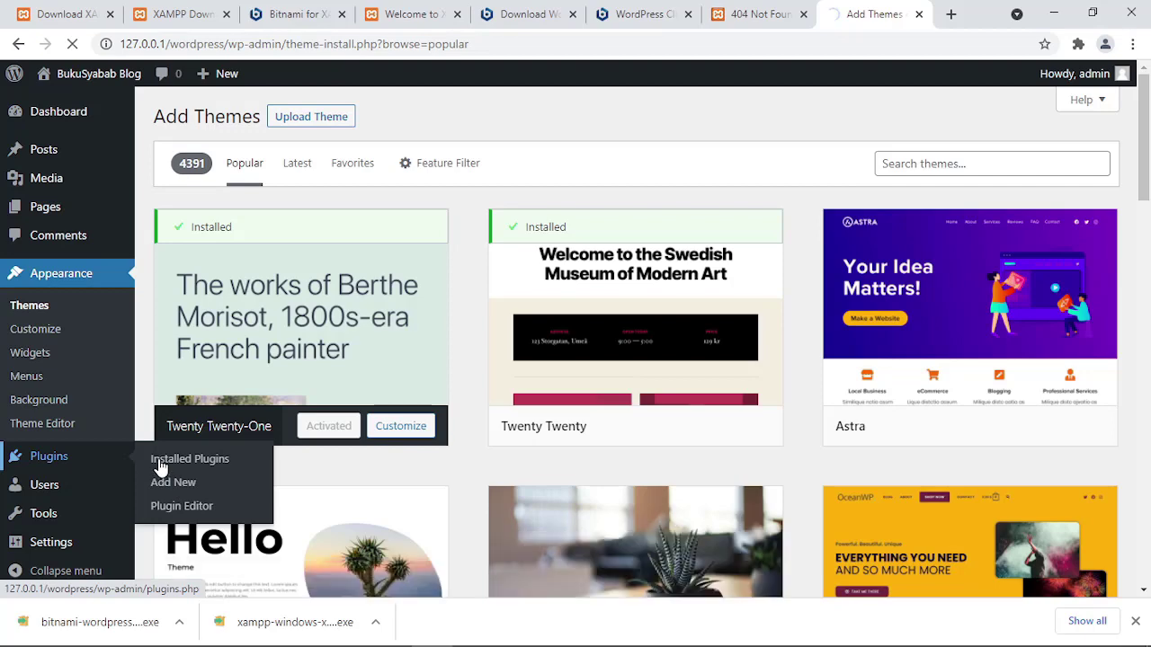
scroll(264, 395, down, 1)
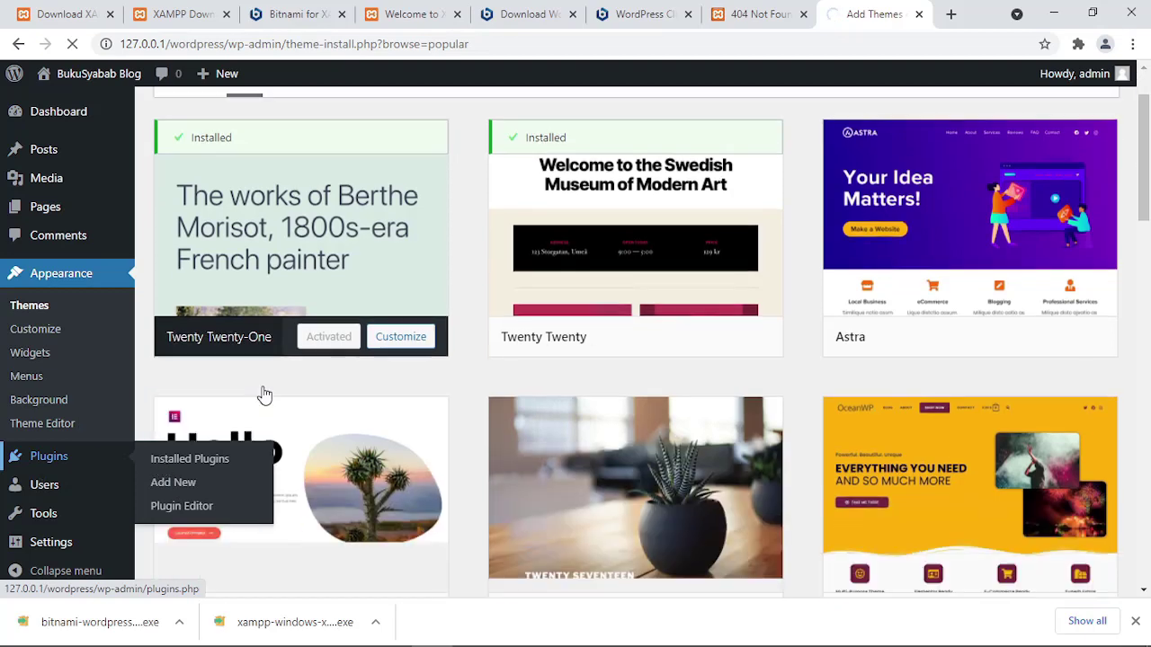
scroll(264, 395, down, 3)
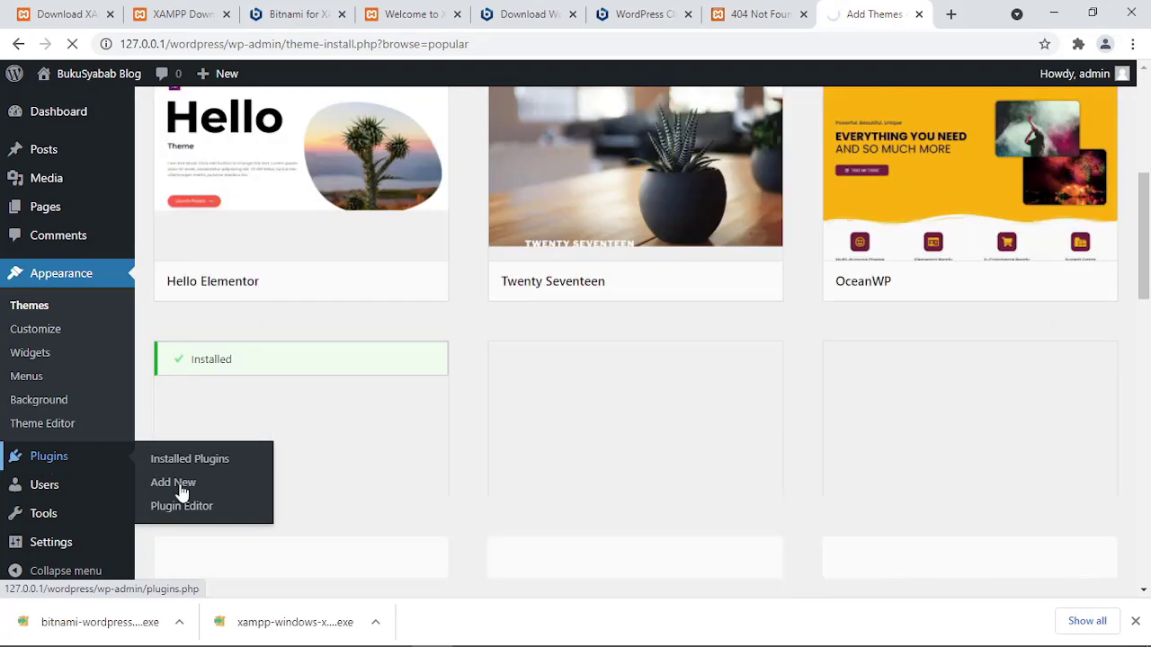
scroll(324, 388, down, 2)
scroll(339, 390, up, 3)
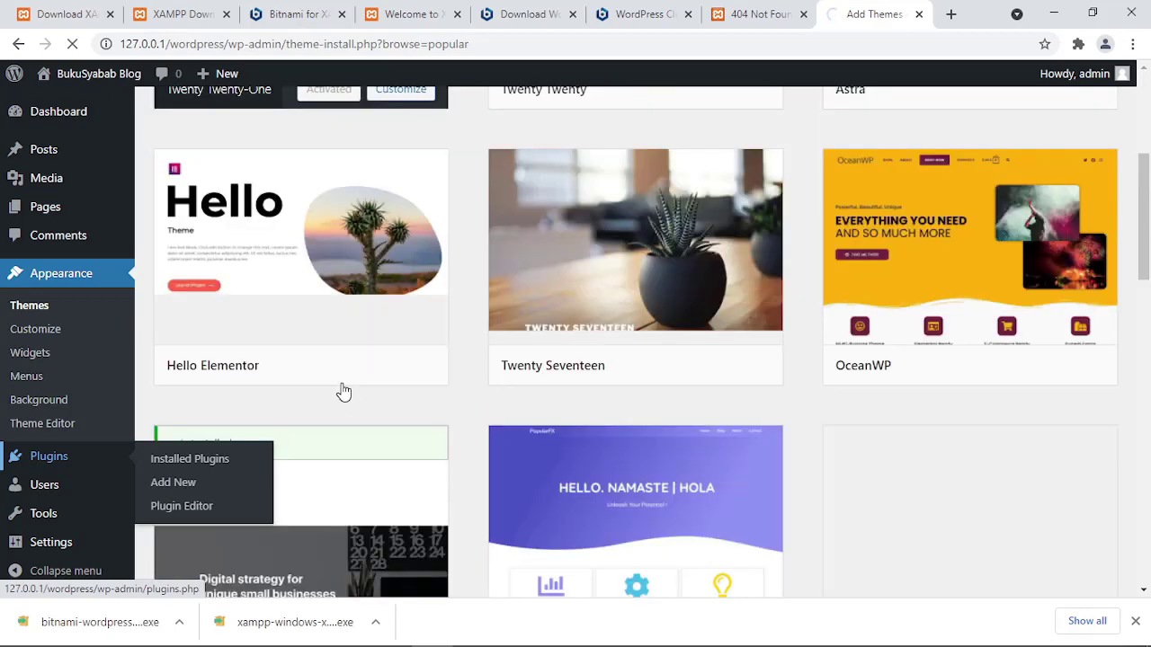
scroll(349, 404, up, 4)
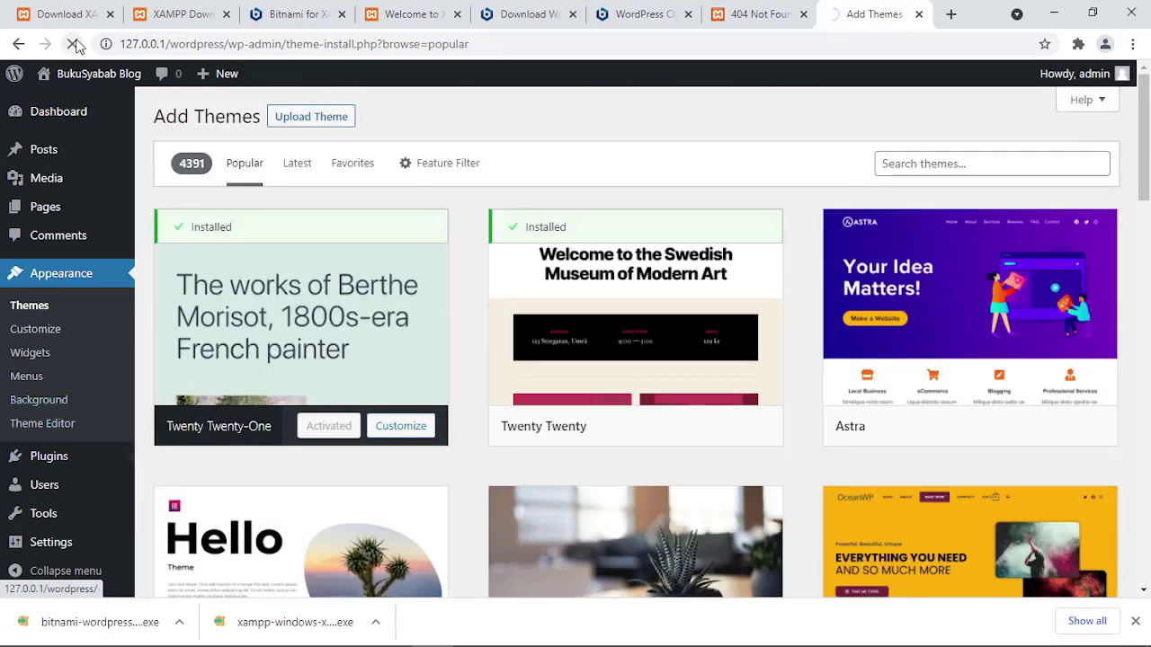
mouse_move(56, 461)
click(183, 483)
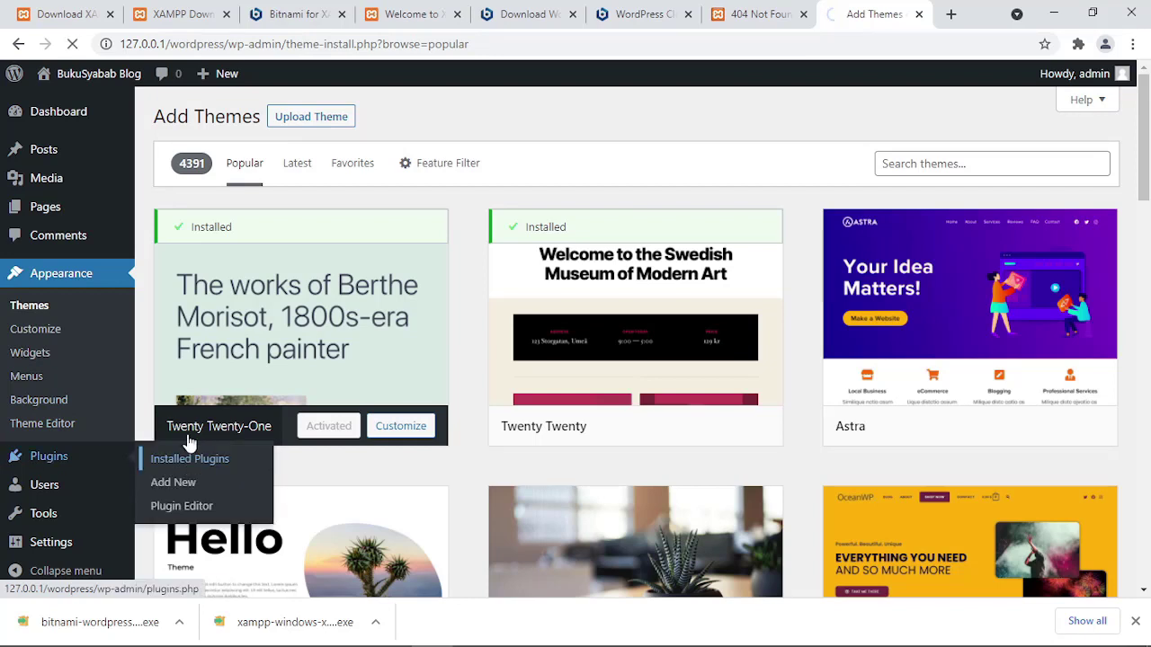
mouse_move(431, 333)
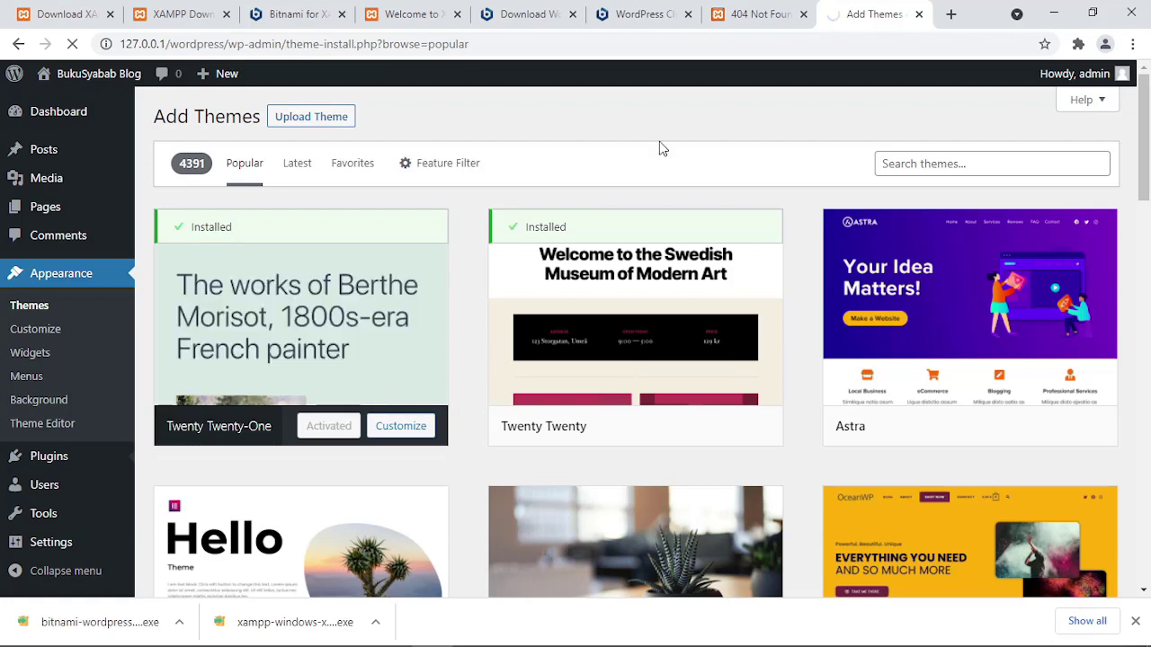
mouse_move(562, 308)
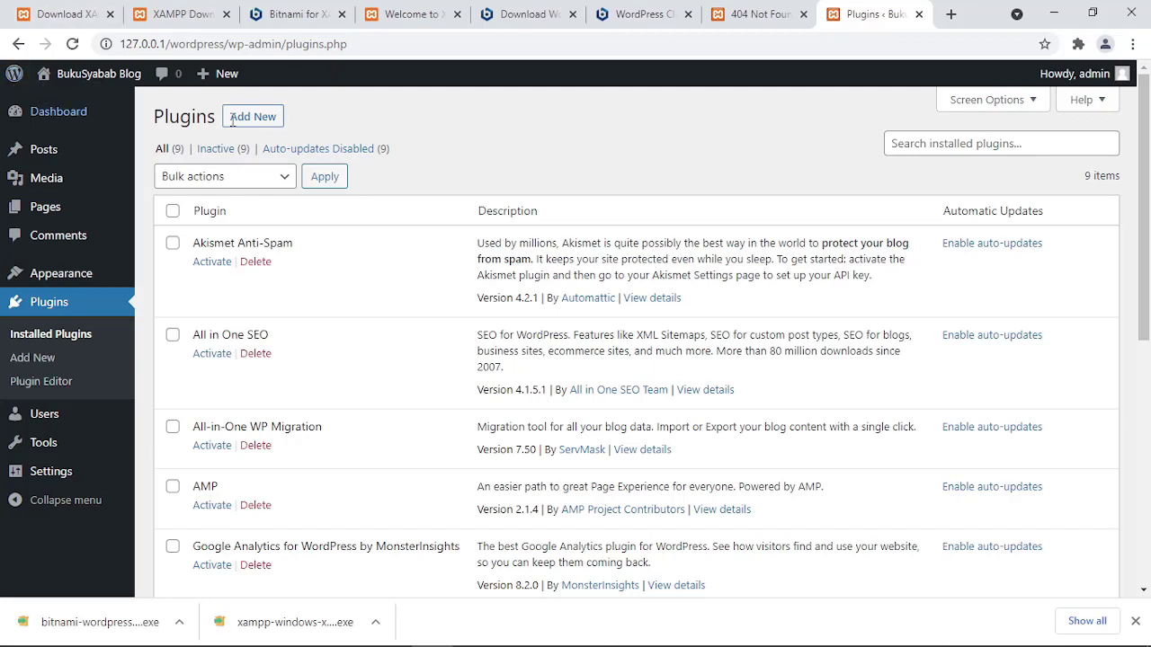
Select 'wordpress' in the site address, then review the Wordpress Bitnami and Wordpress org headings in Notepad.
click(198, 43)
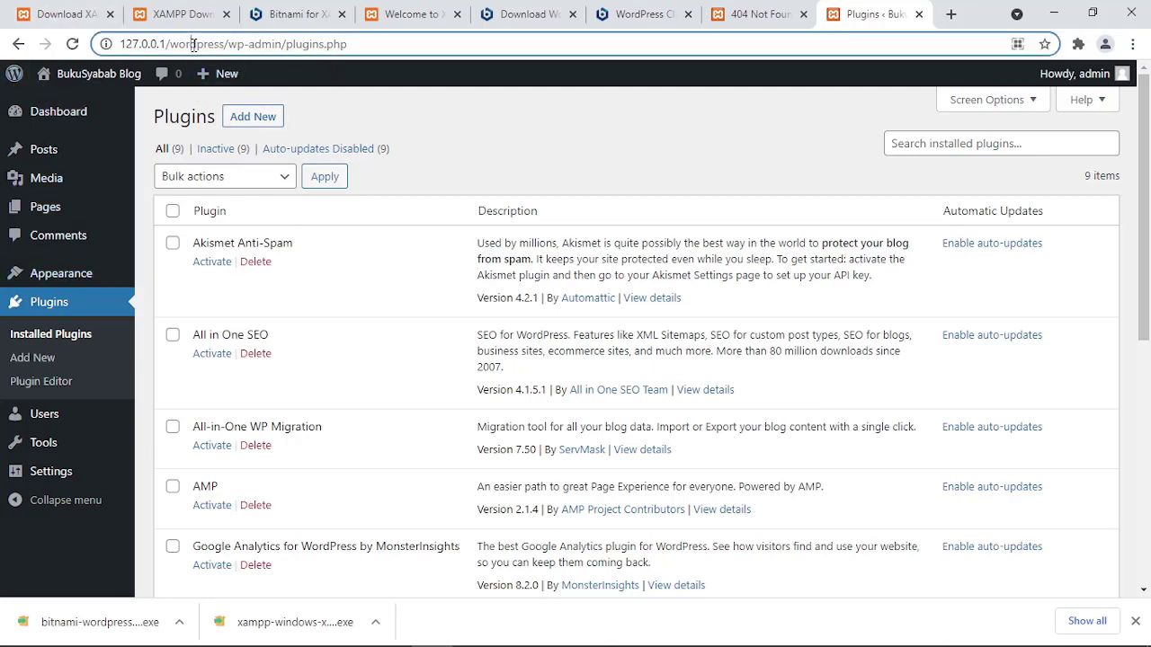
double_click(196, 43)
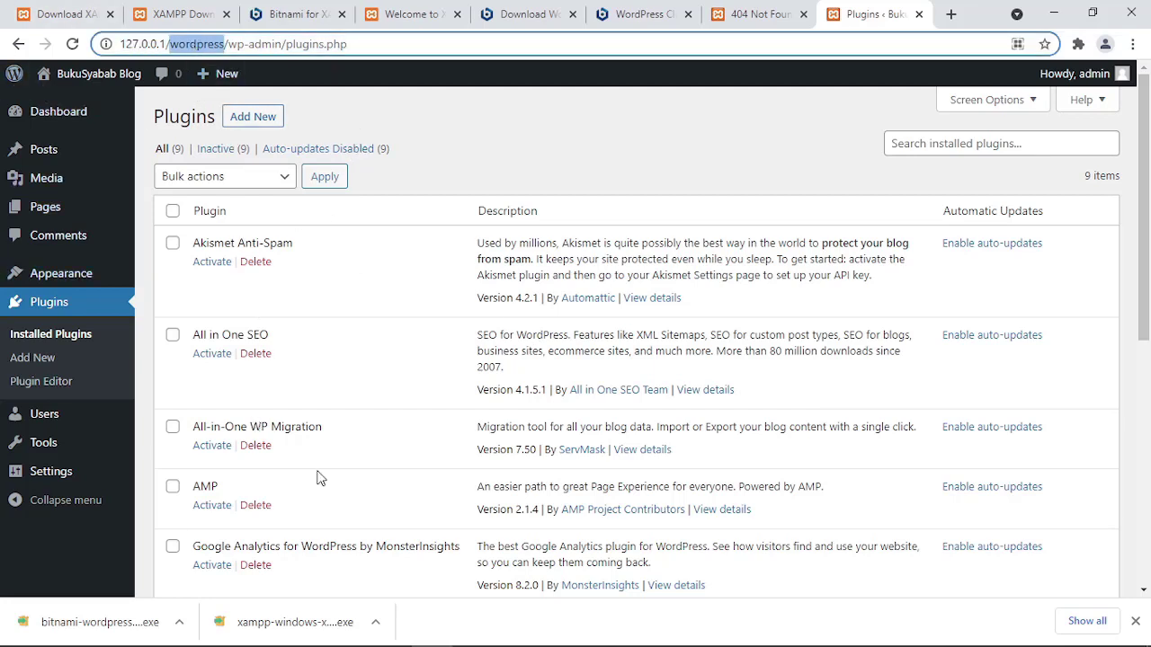
mouse_move(433, 640)
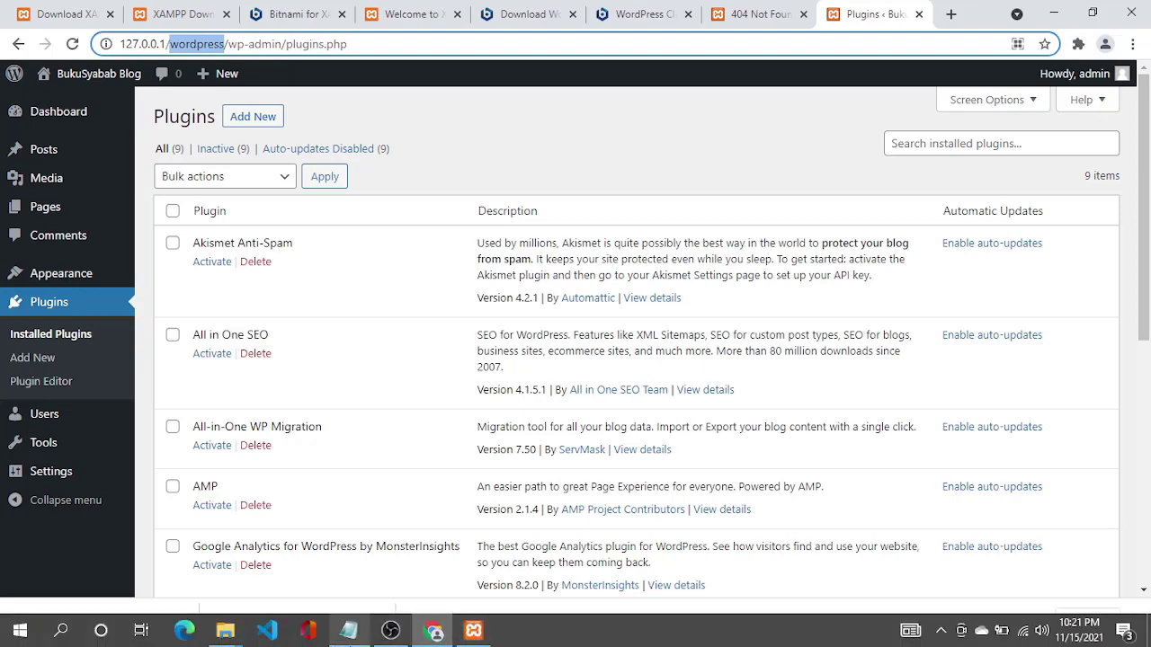
click(349, 630)
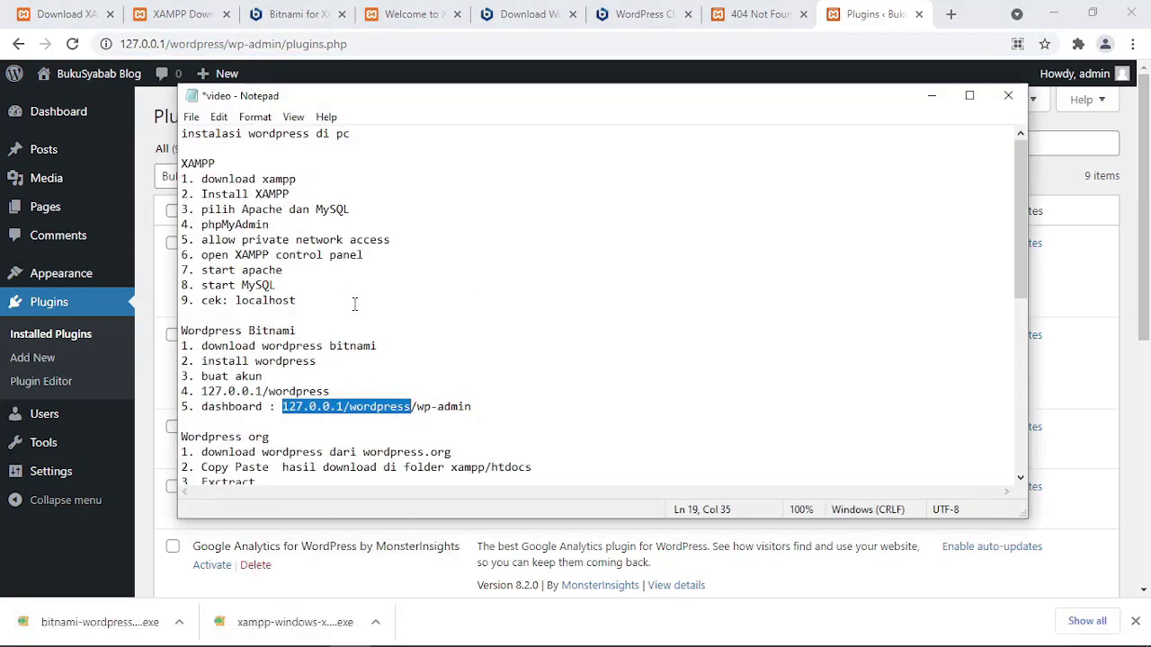
scroll(355, 305, down, 1)
scroll(282, 307, up, 1)
drag(312, 331, 149, 316)
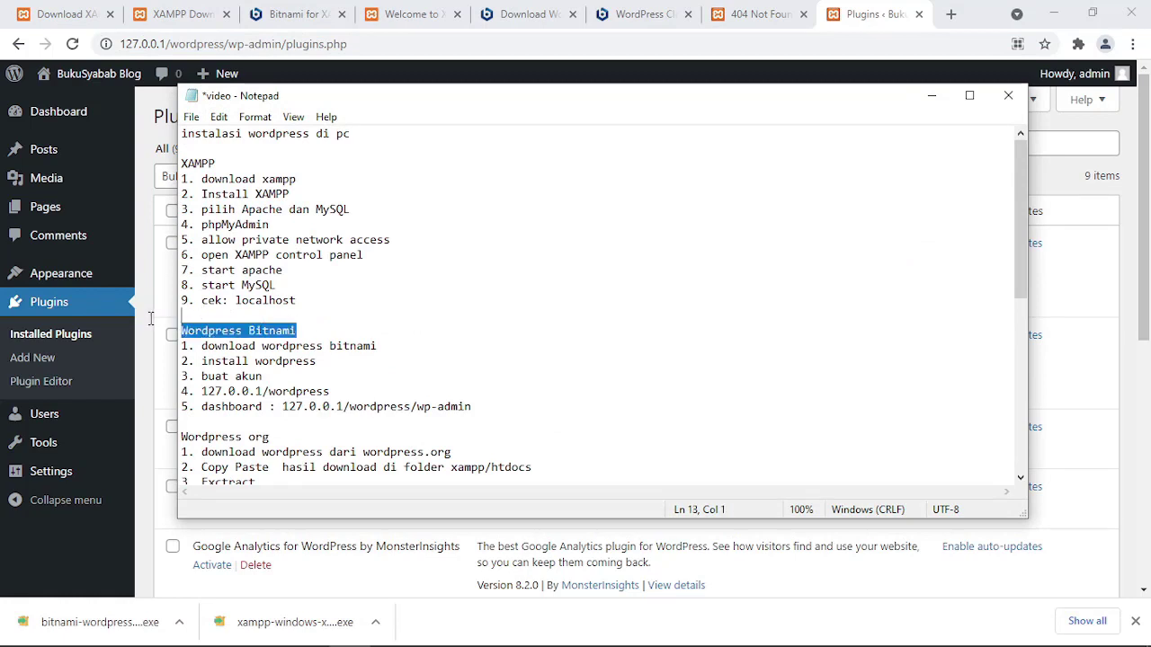
click(319, 438)
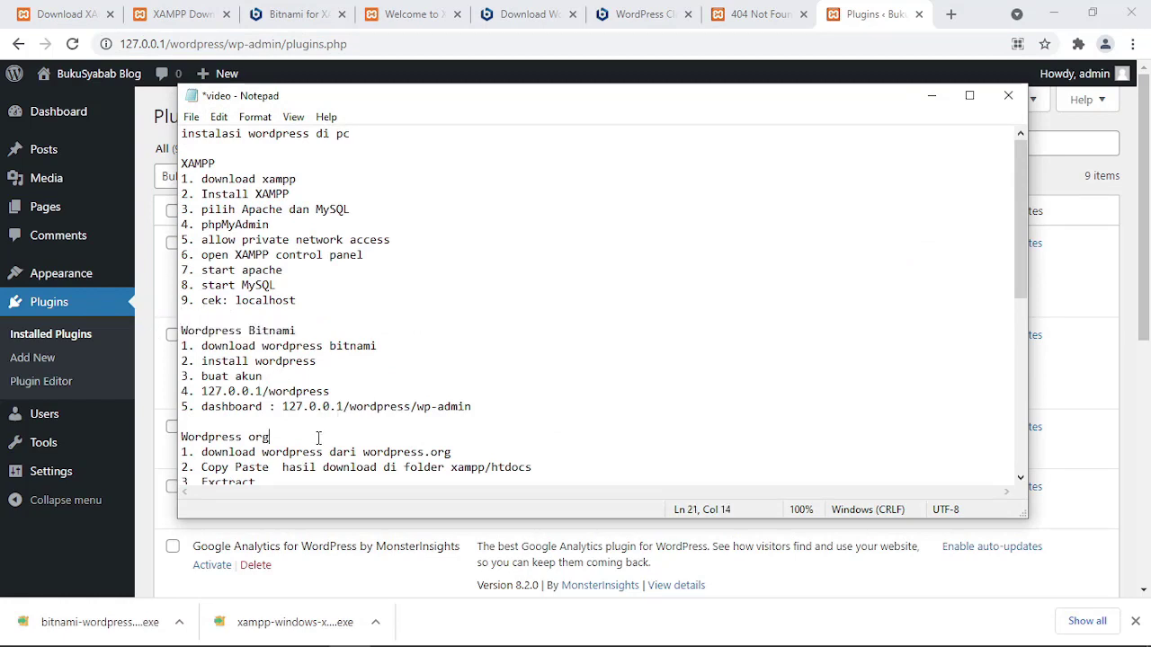
Scroll the notes to the Wordpress org steps and highlight the download and copy-to-xampp/htdocs lines.
click(168, 43)
double_click(198, 44)
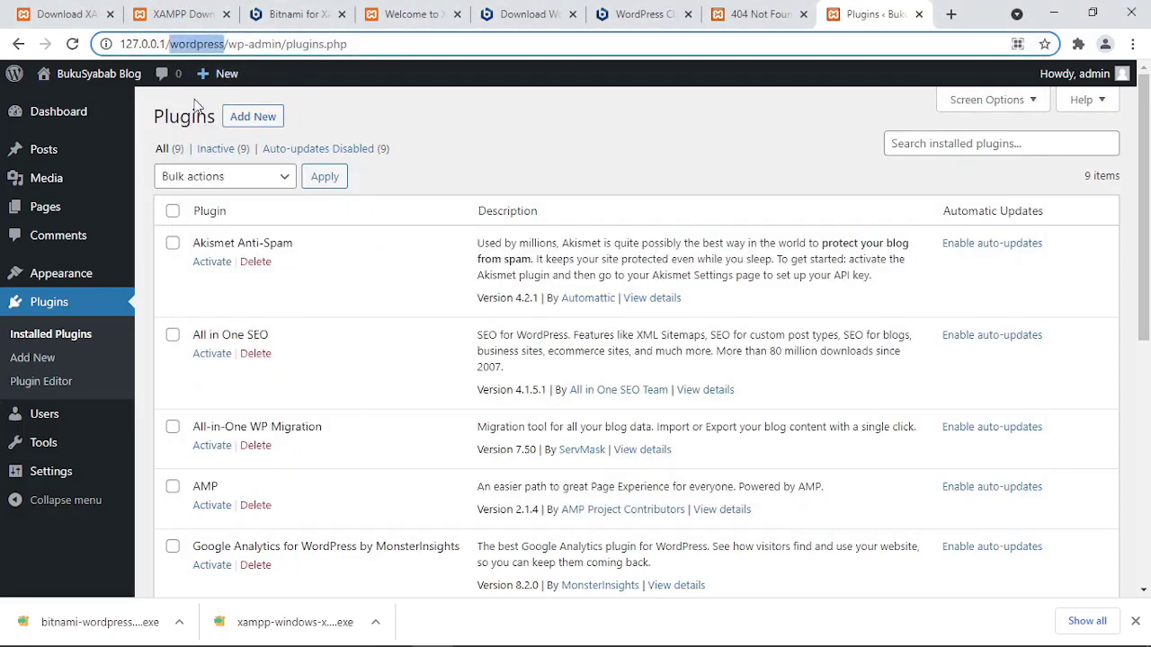
double_click(209, 44)
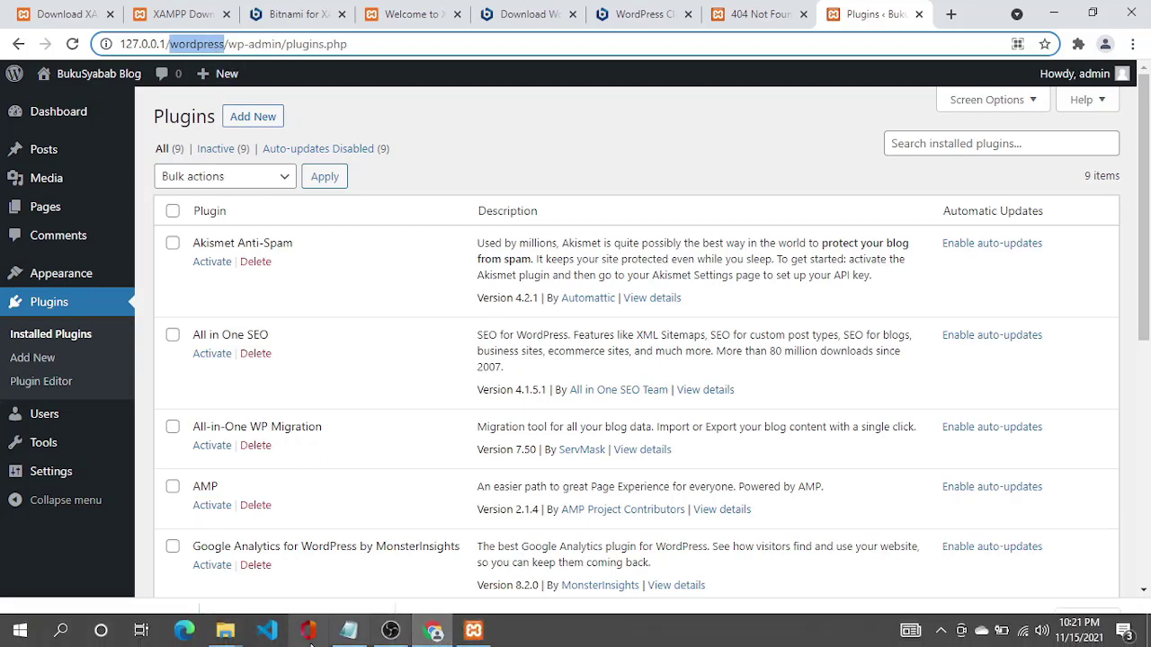
click(349, 631)
click(262, 390)
scroll(277, 387, down, 3)
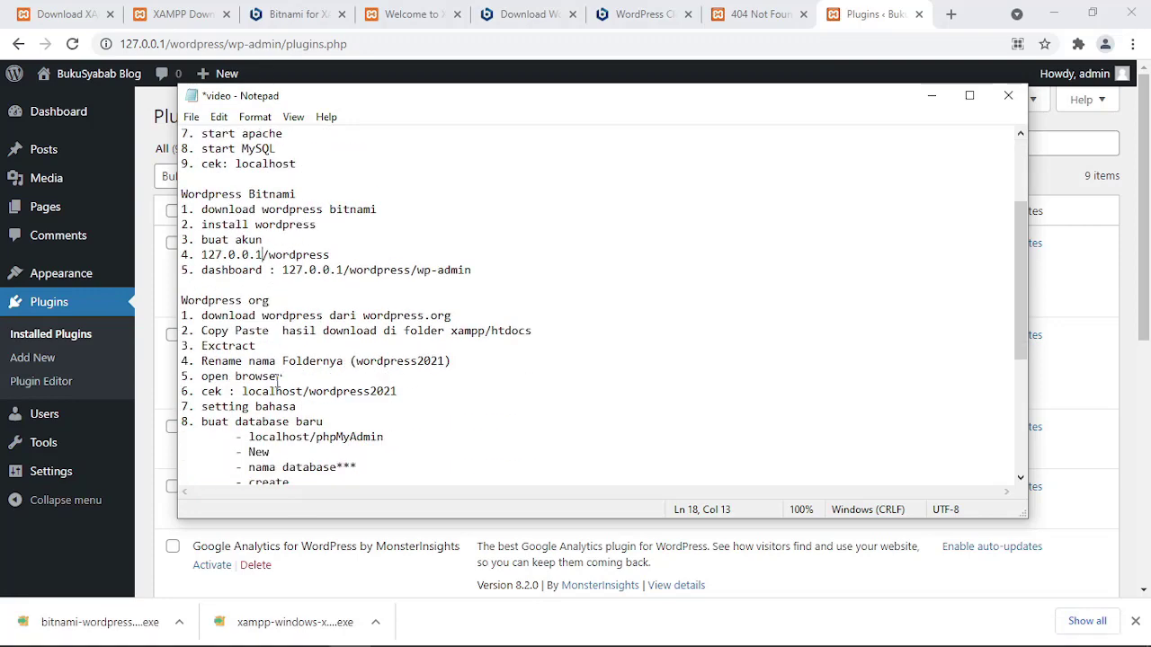
scroll(277, 382, down, 3)
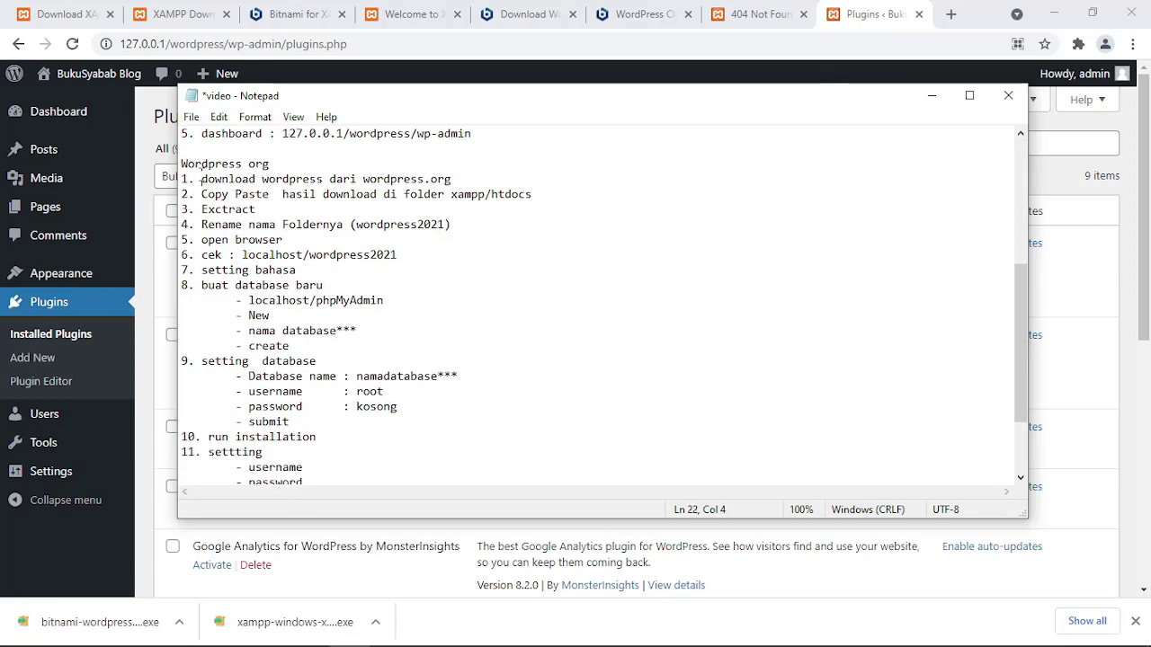
drag(201, 172, 462, 174)
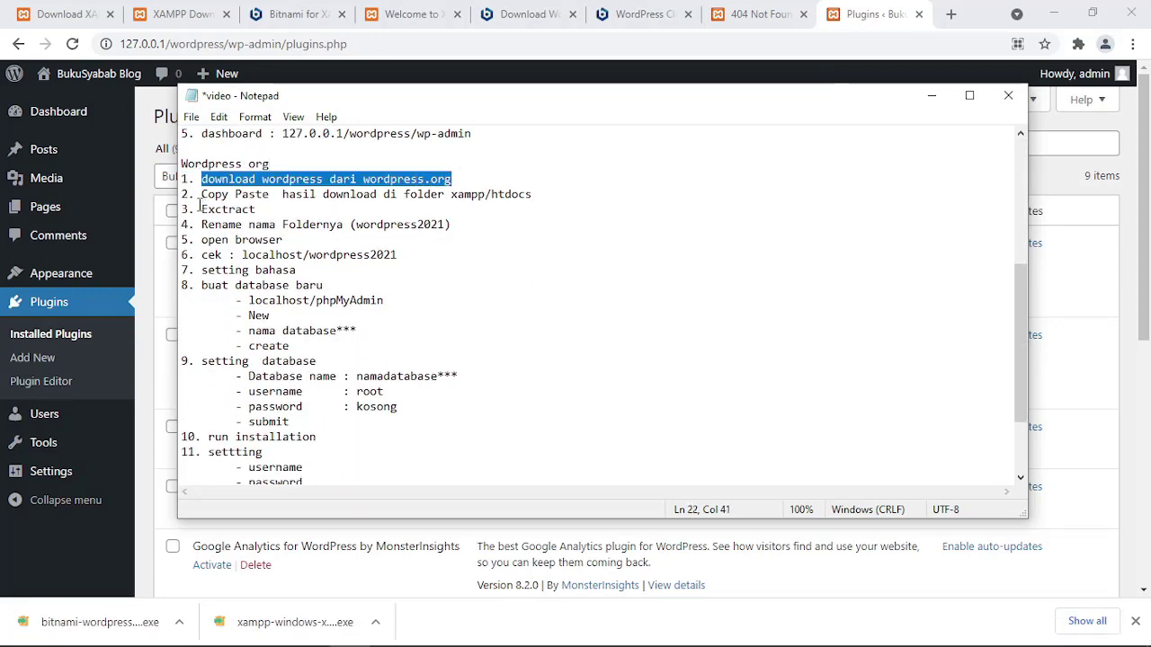
drag(201, 195, 551, 194)
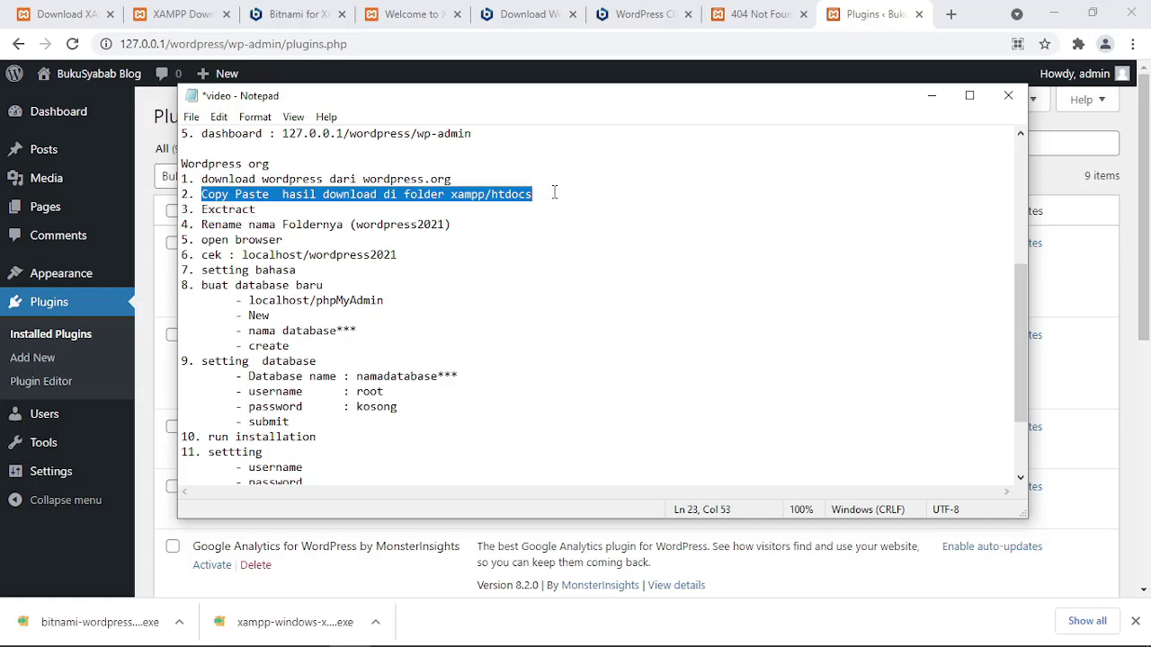
click(476, 177)
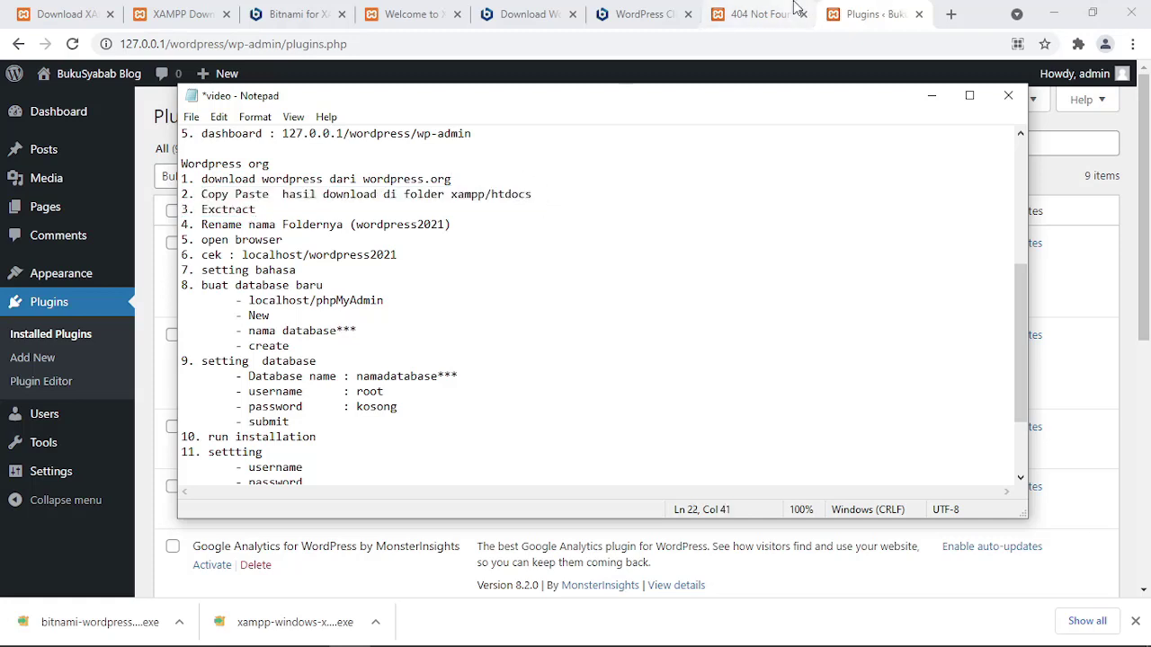
drag(364, 178, 484, 179)
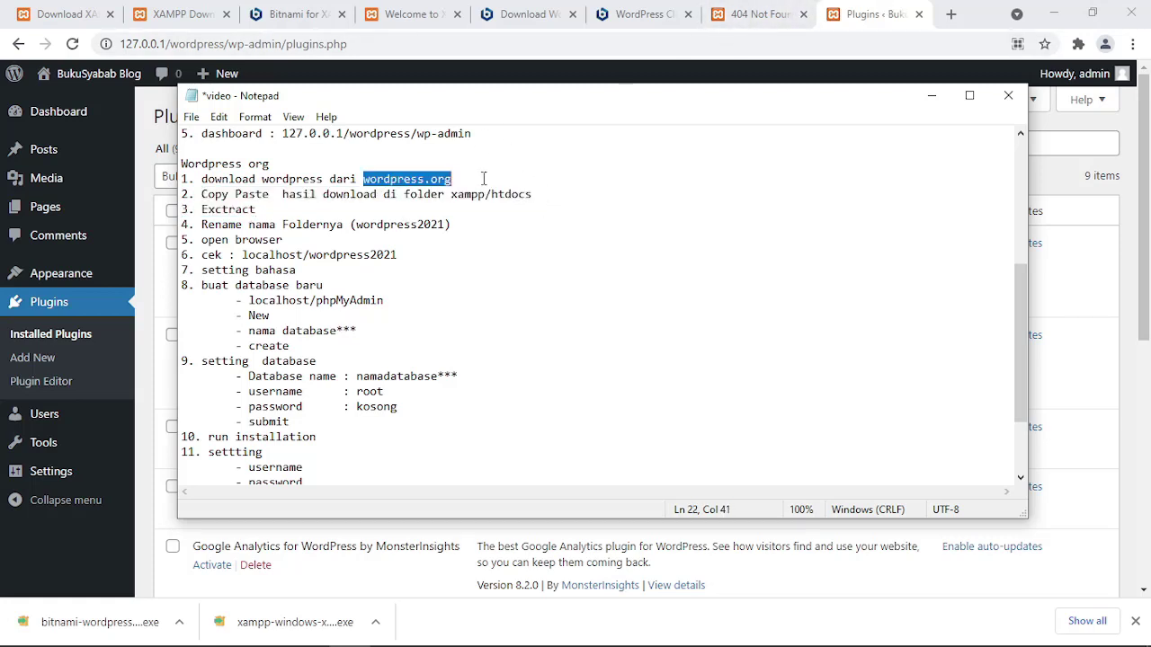
Search 'wordpress download' in a new tab and open the 'Unduh | WordPress.org Indonesia' result.
click(729, 16)
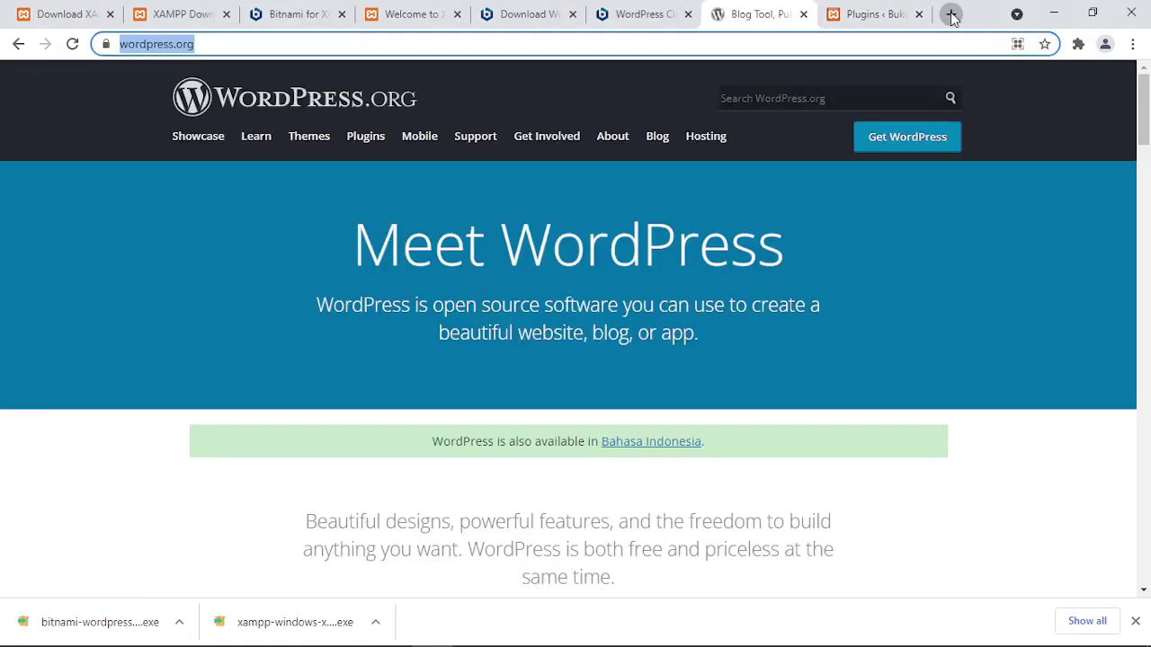
click(950, 13)
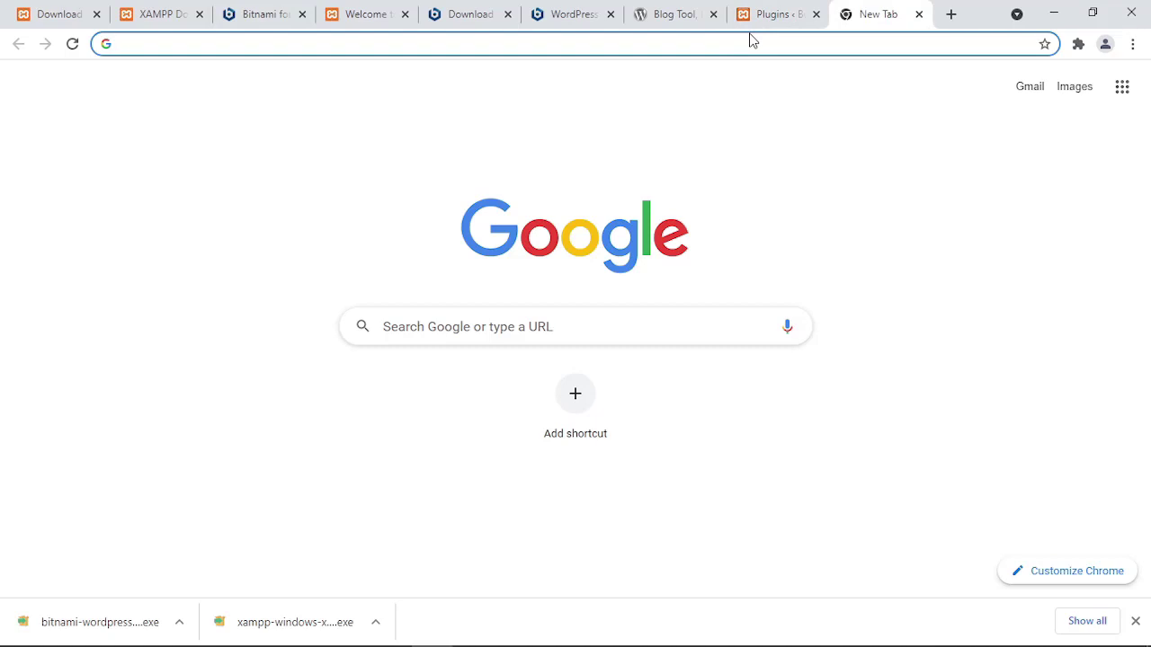
text(worp)
key(BackSpace)
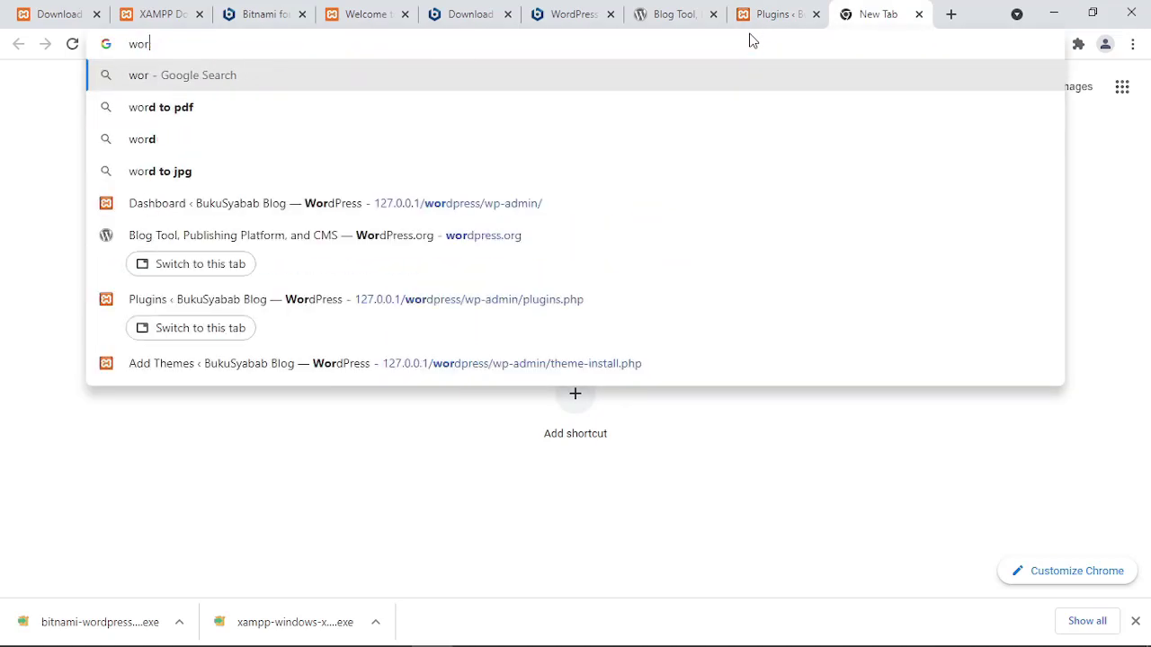
text(dpress )
text(downlo)
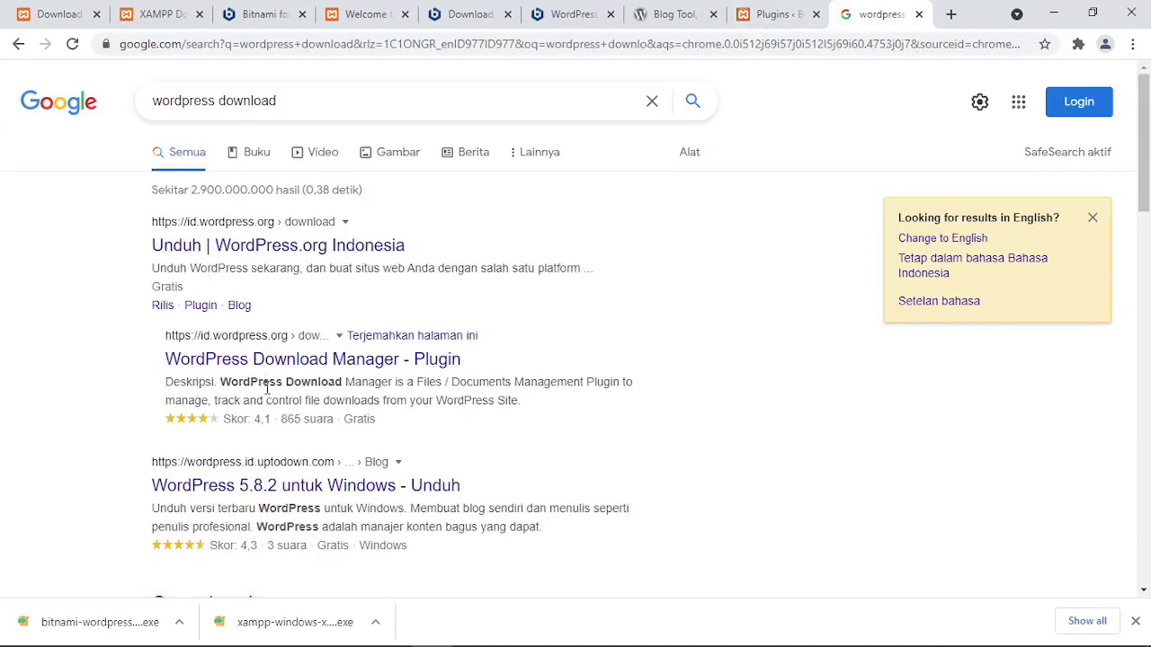
click(263, 250)
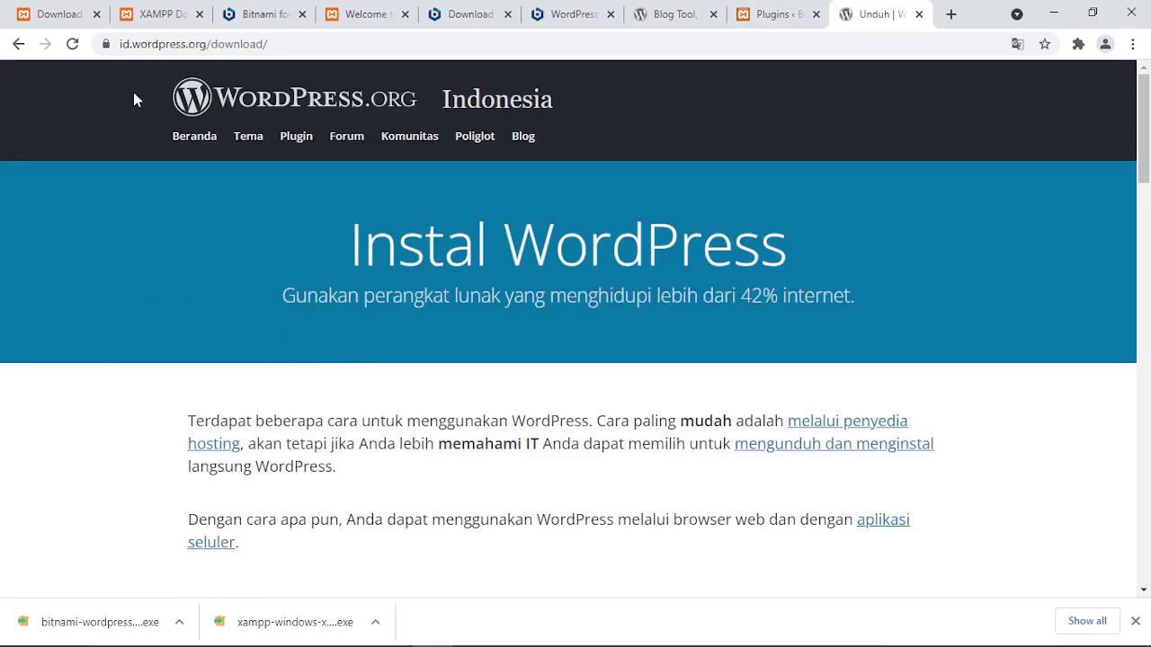
Remove the 'id.' prefix from the address to load the English WordPress.org download page.
click(130, 44)
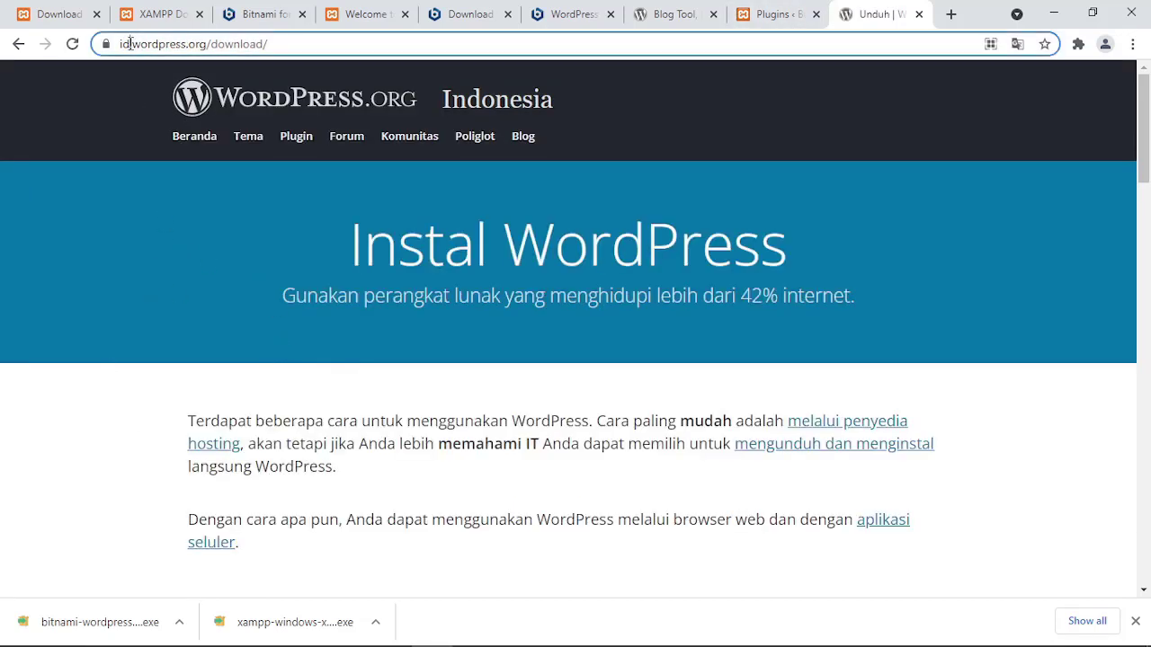
double_click(130, 44)
key(BackSpace)
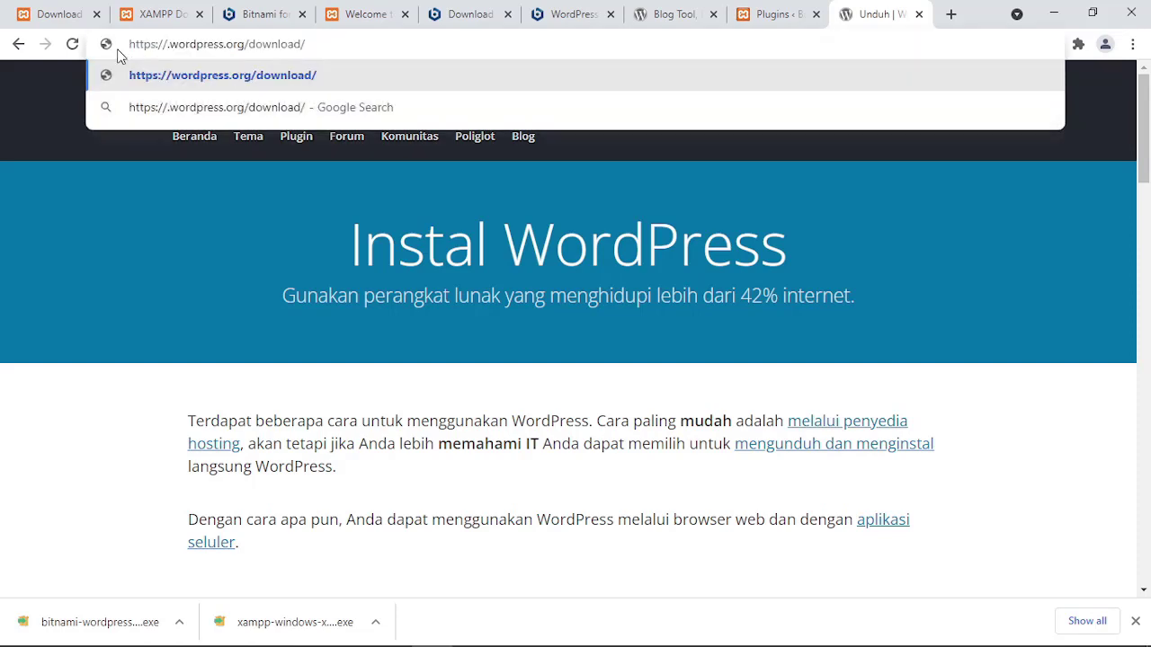
key(Delete)
key(Return)
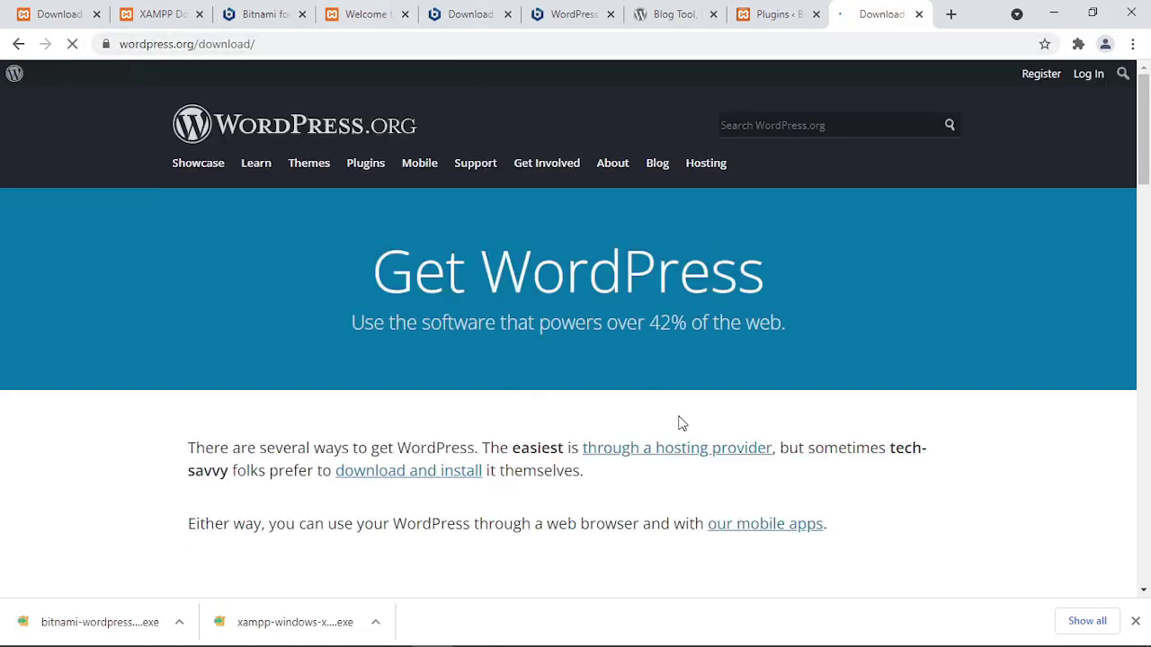
Download WordPress 5.8.2, dismiss the thank-you popup, and show the zip in its folder.
scroll(488, 319, down, 6)
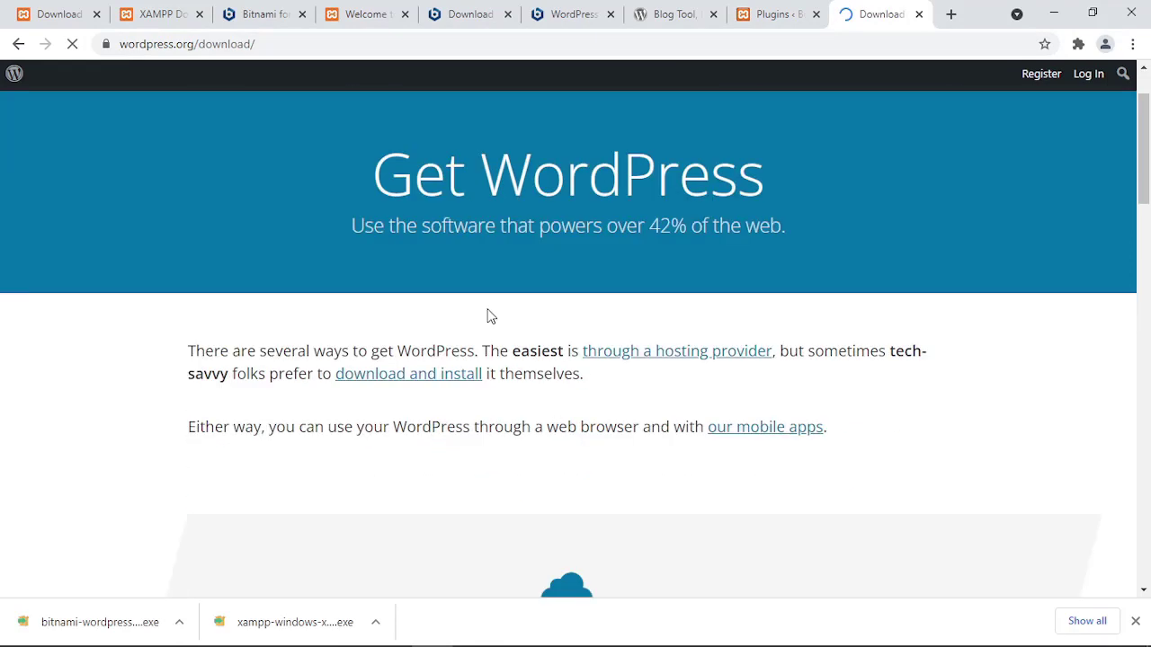
scroll(499, 346, down, 6)
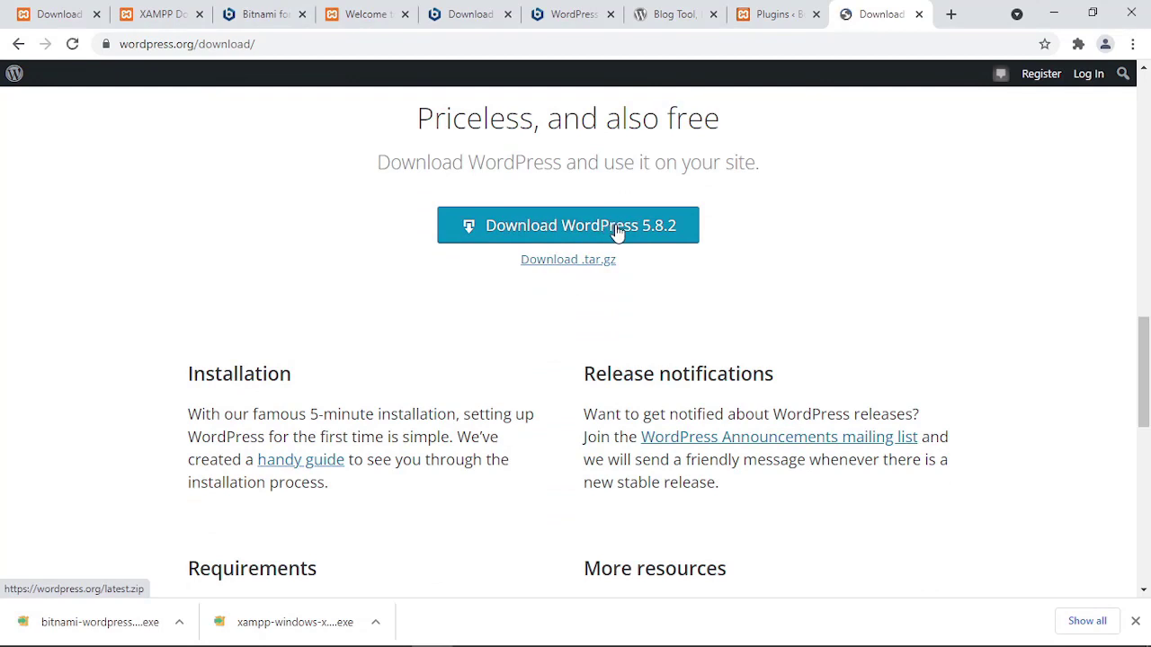
click(618, 230)
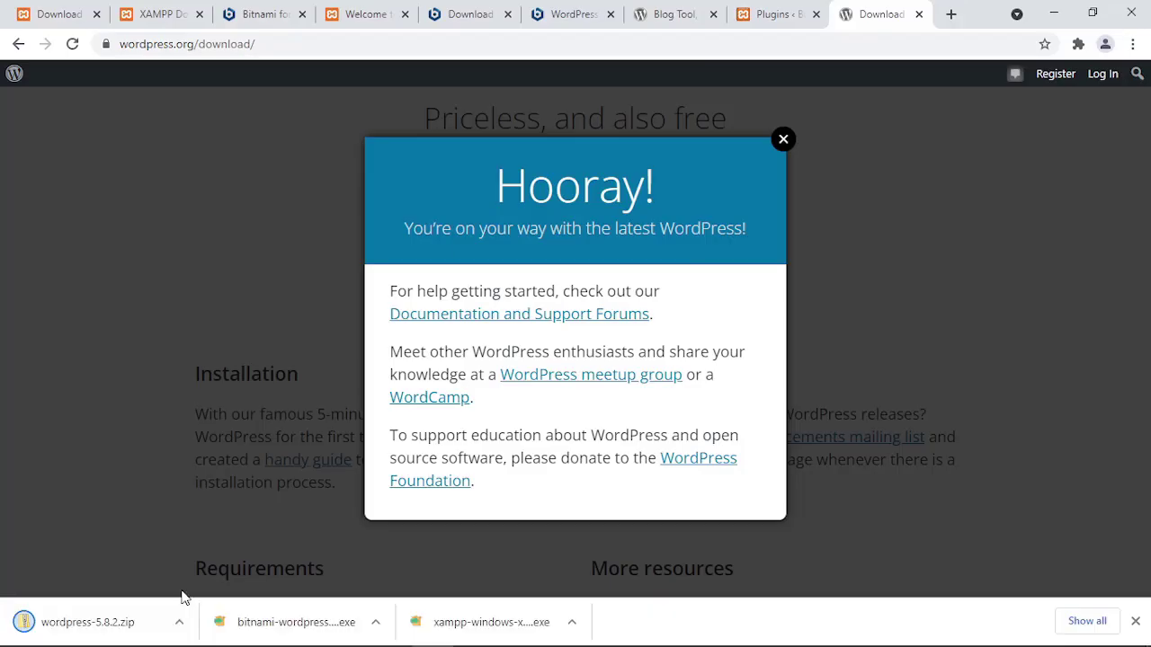
click(136, 548)
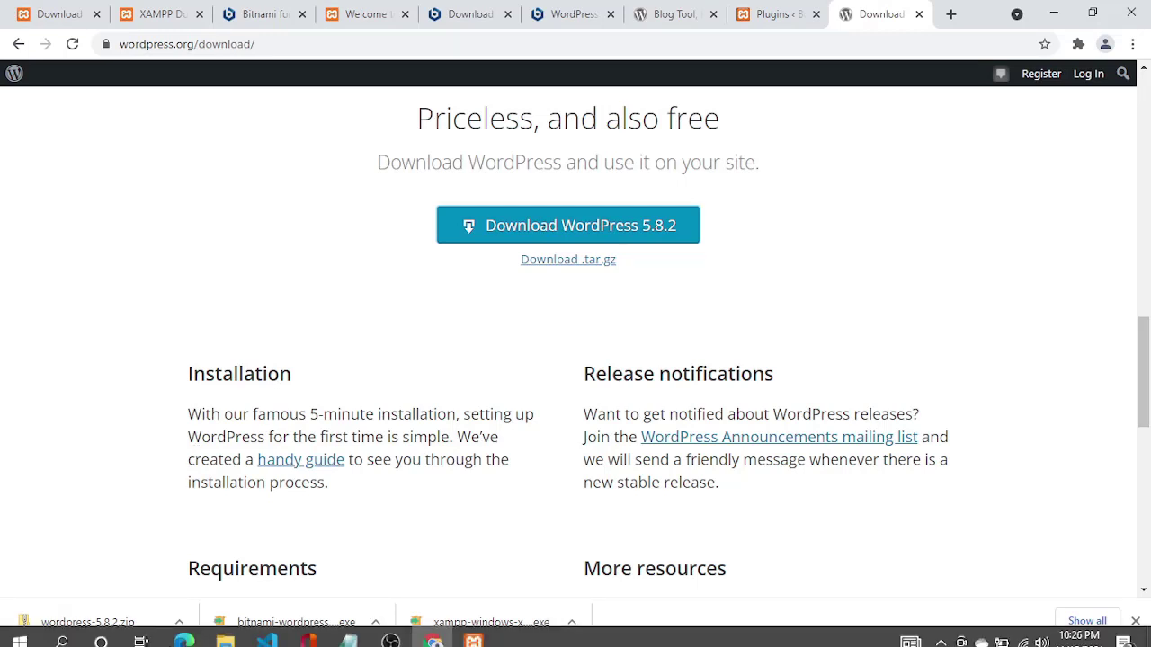
click(181, 621)
click(228, 565)
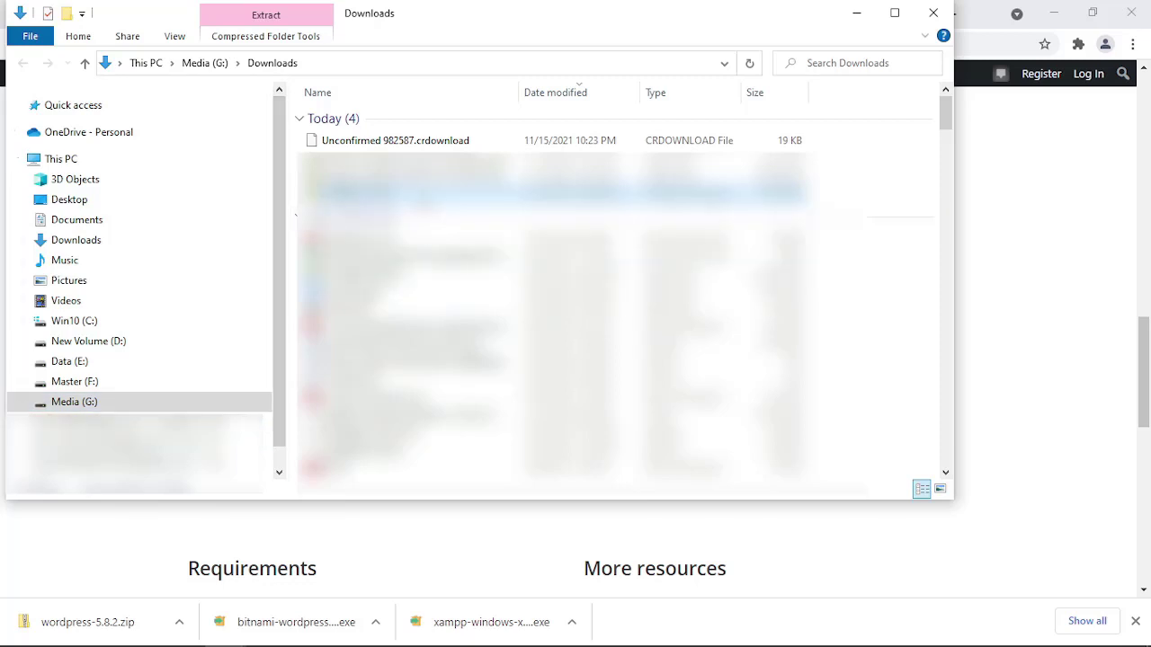
Copy wordpress-5.8.2.zip, then navigate to C:\xampp\htdocs and right-click its empty area.
right_click(419, 202)
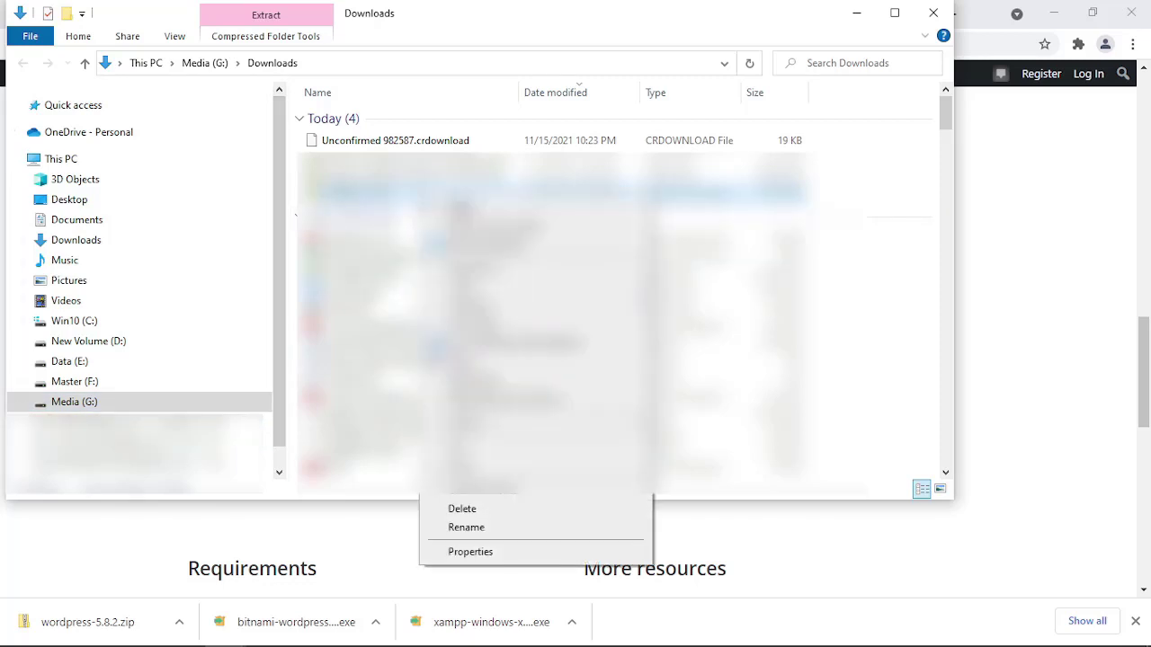
click(476, 465)
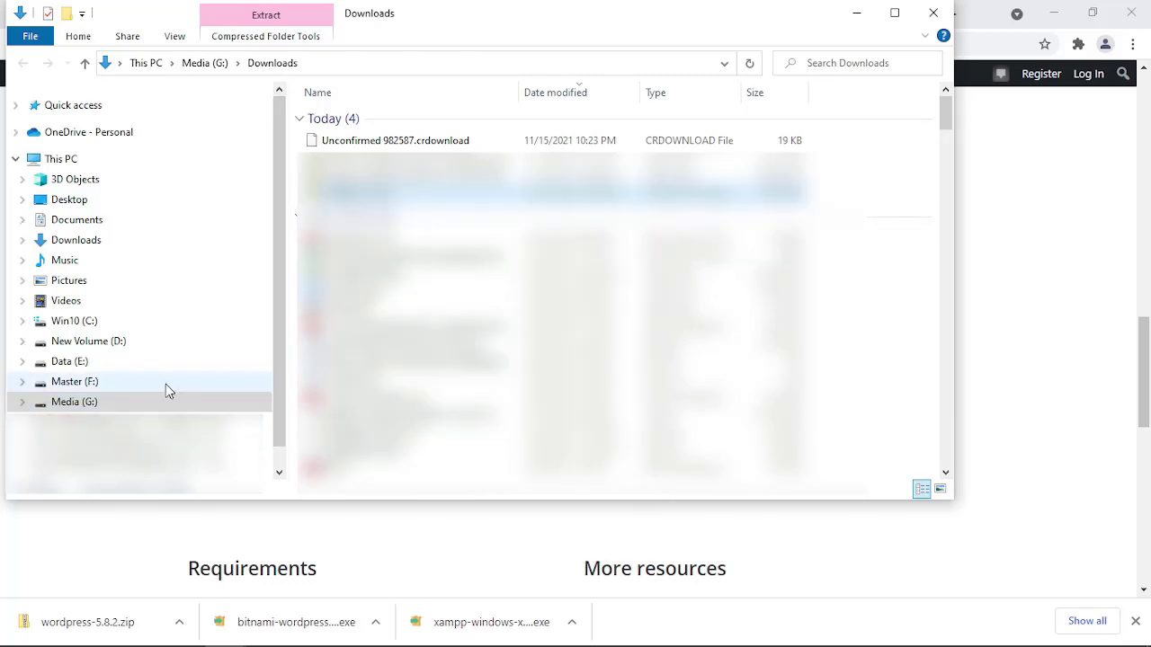
click(128, 327)
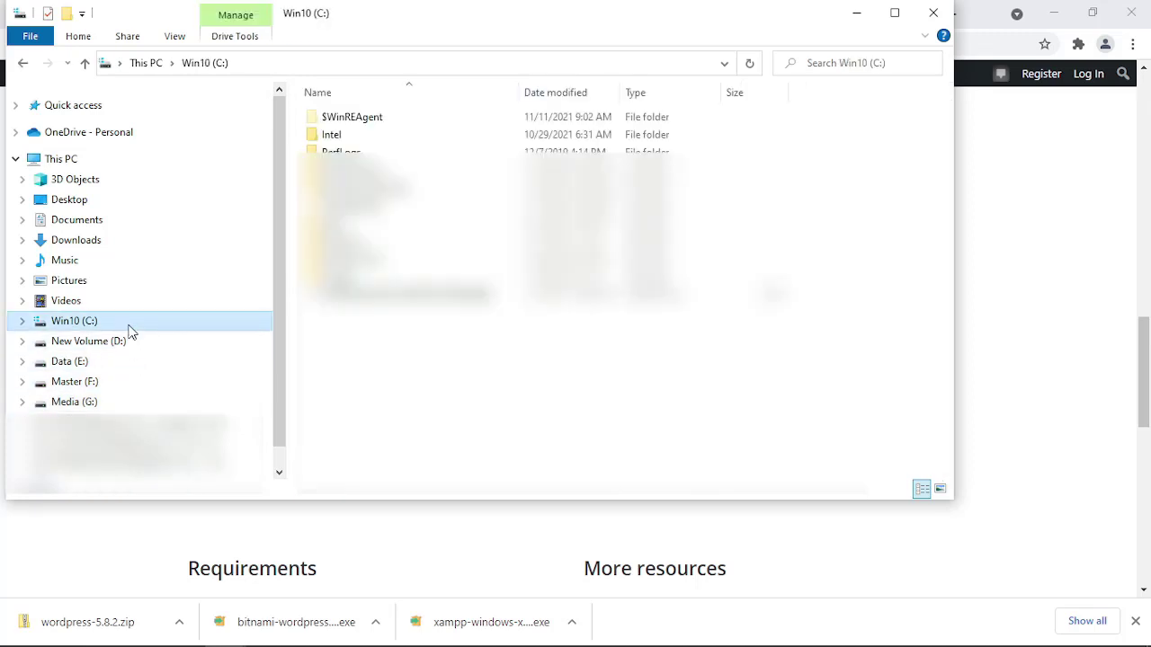
click(353, 278)
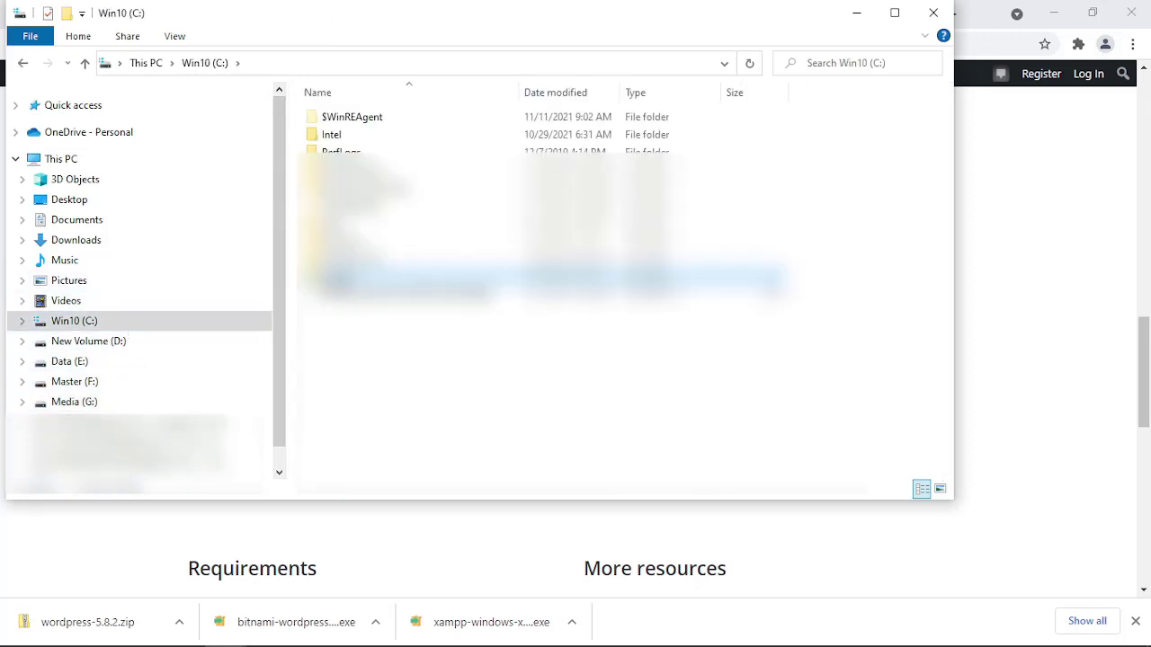
click(353, 278)
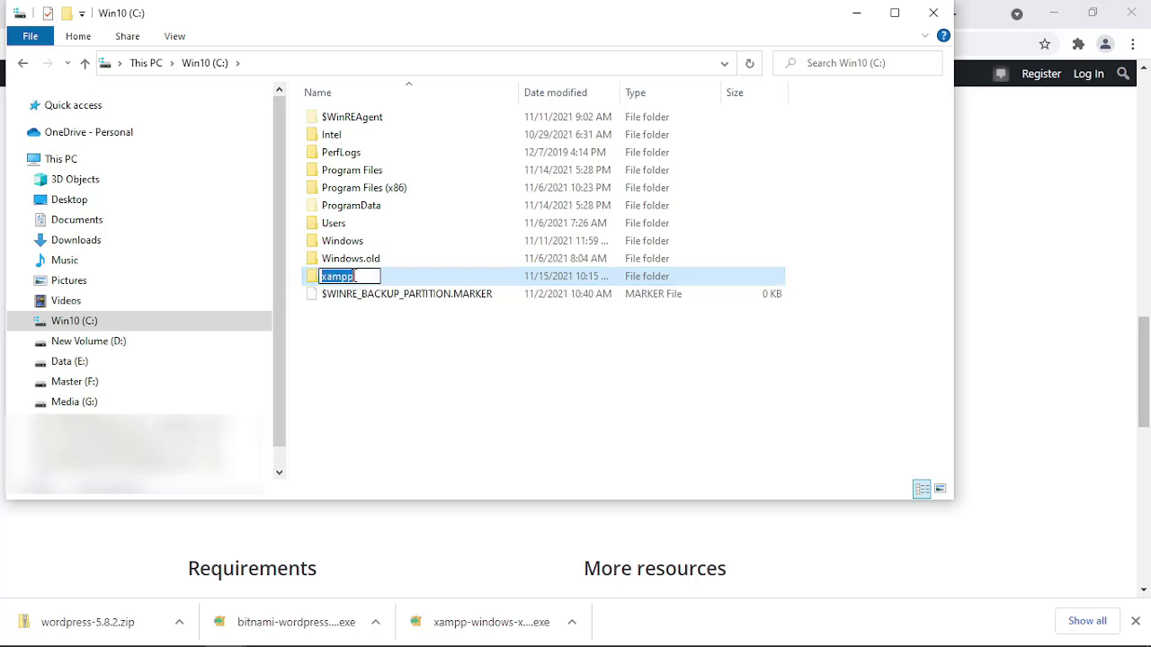
click(357, 278)
double_click(387, 281)
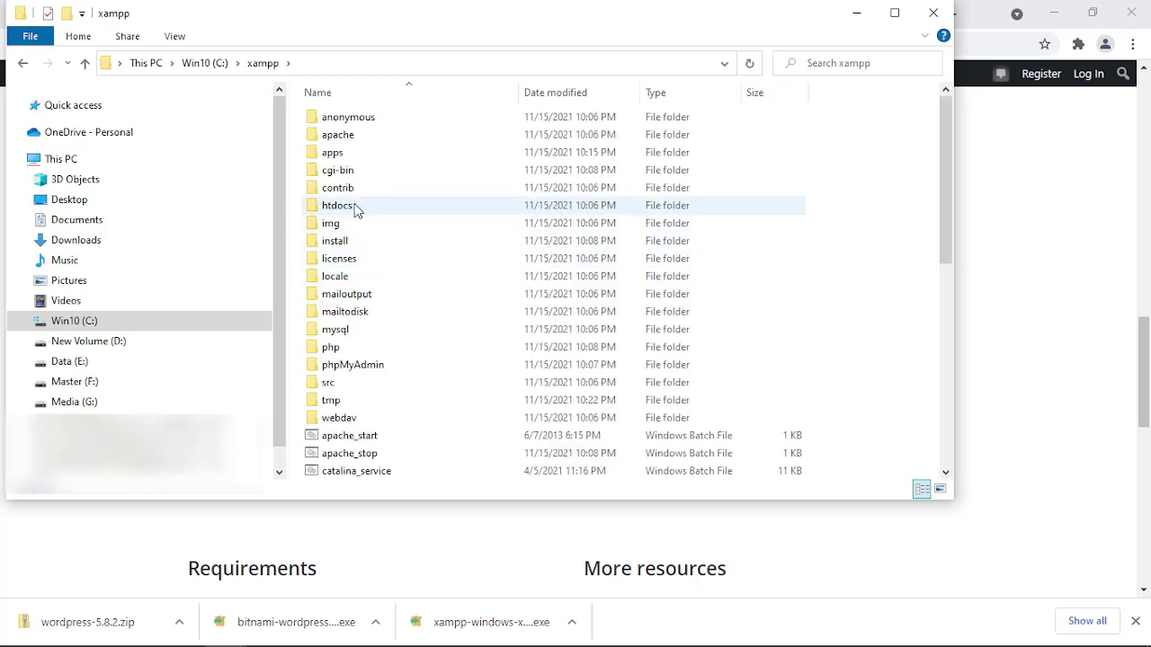
double_click(353, 209)
right_click(377, 321)
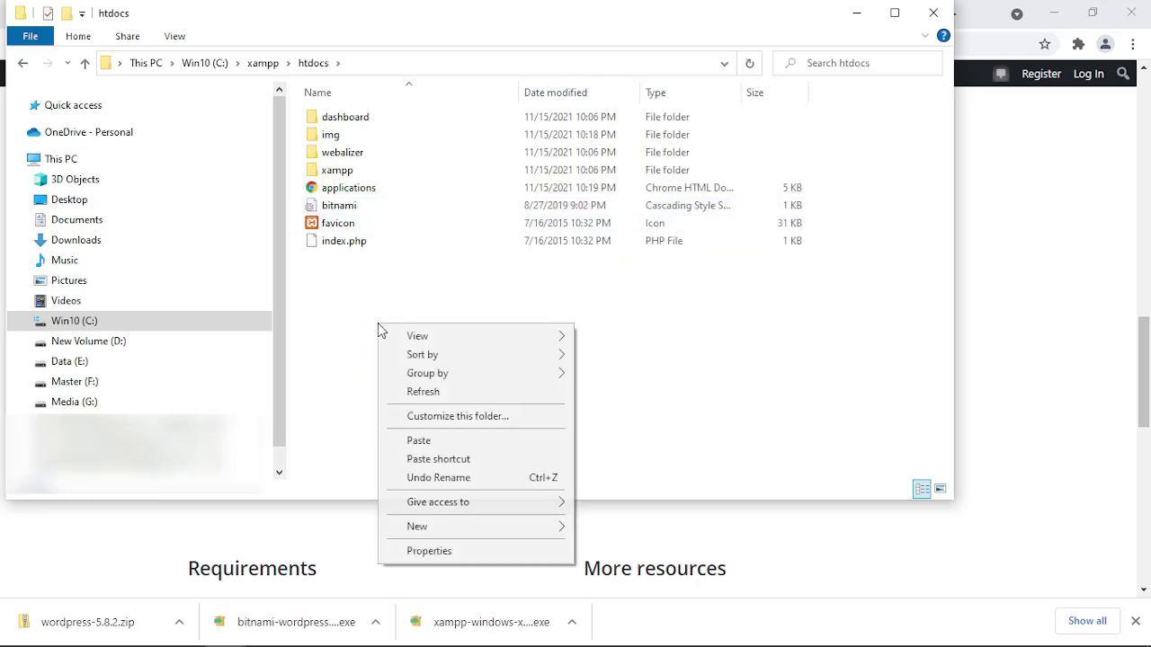
Paste the wordpress-5.8.2 zip into htdocs and extract it there with 7-Zip Extract Here.
click(454, 444)
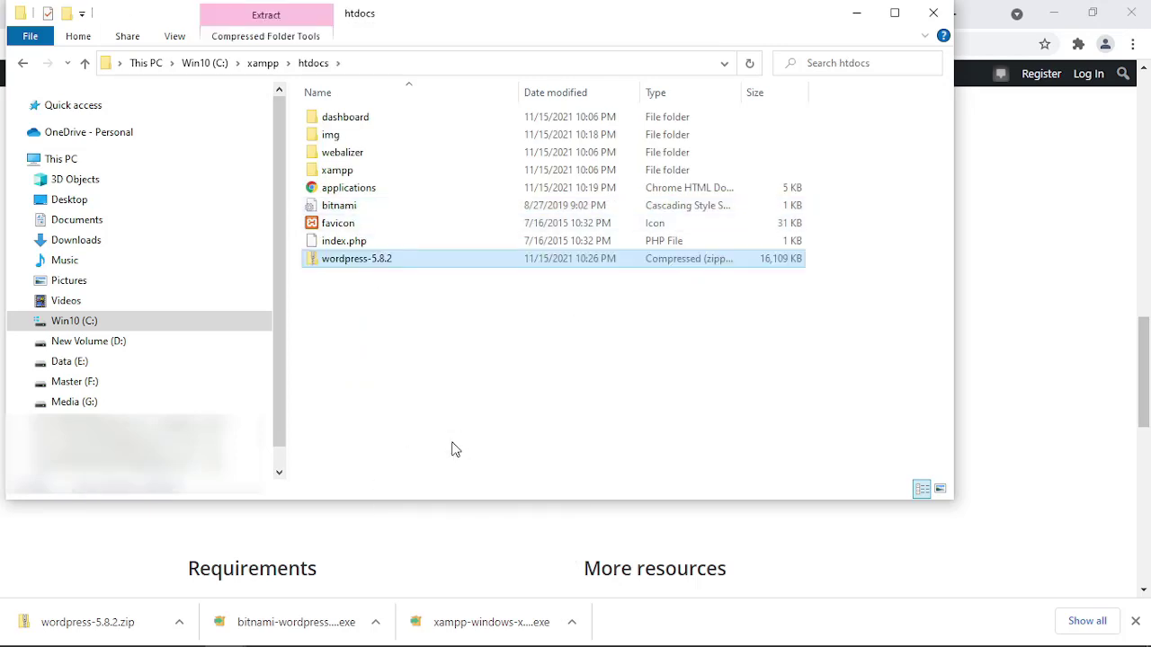
click(426, 298)
right_click(428, 271)
mouse_move(507, 351)
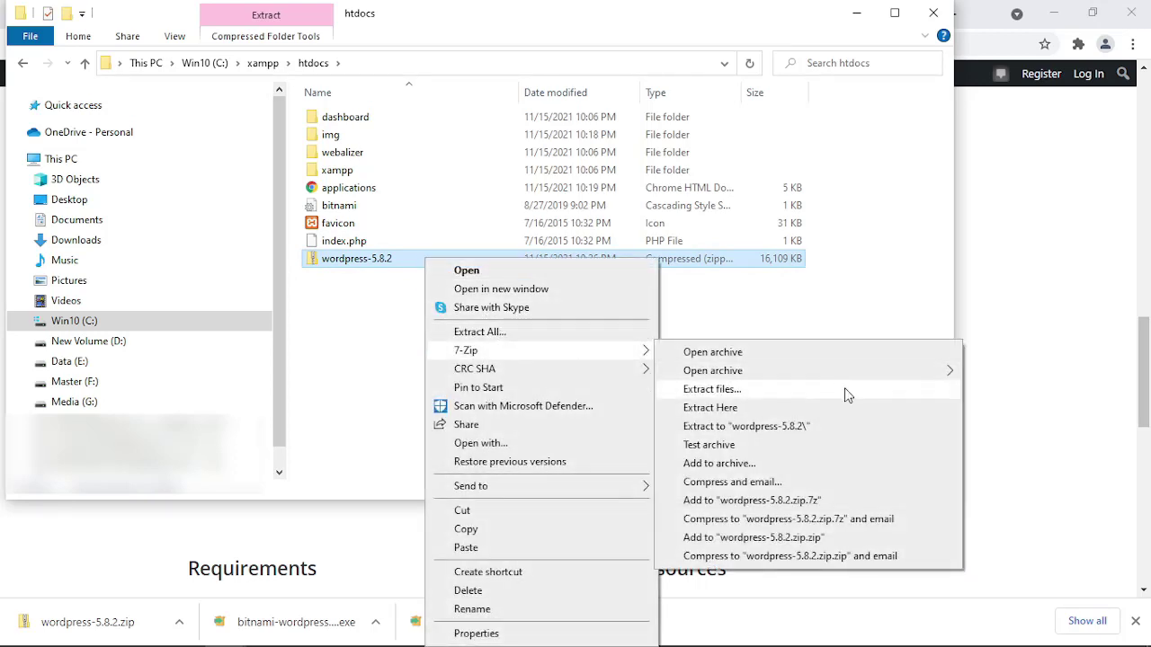
click(817, 413)
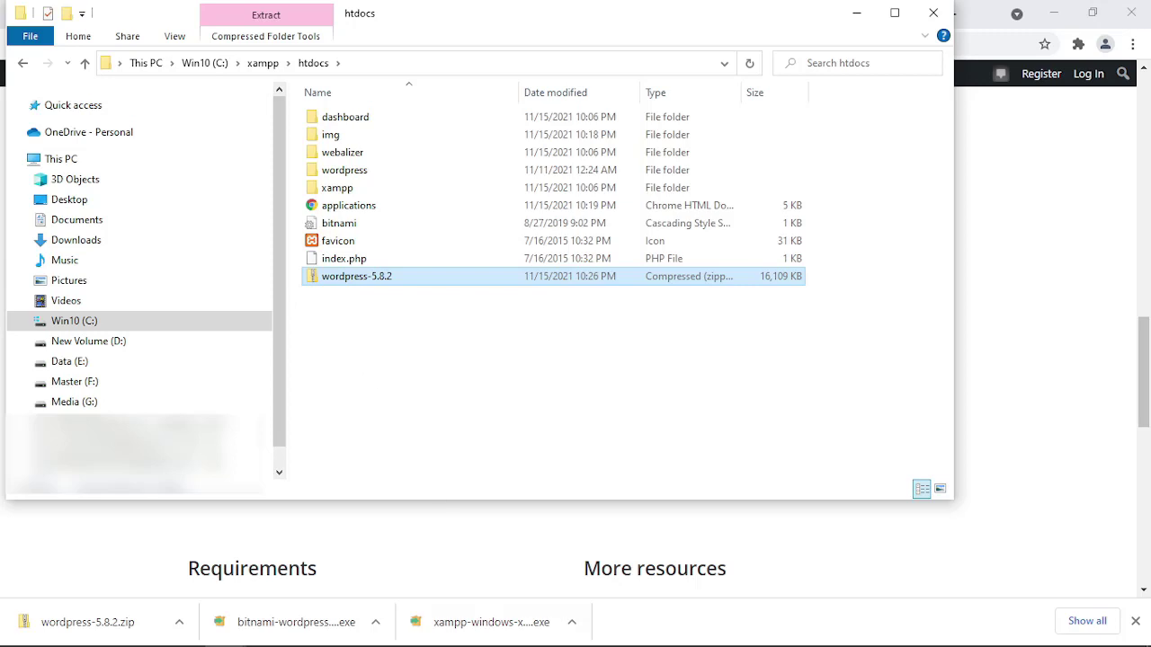
Look inside the wordpress-5.8.2 zip, then go back up to the htdocs folder.
click(381, 386)
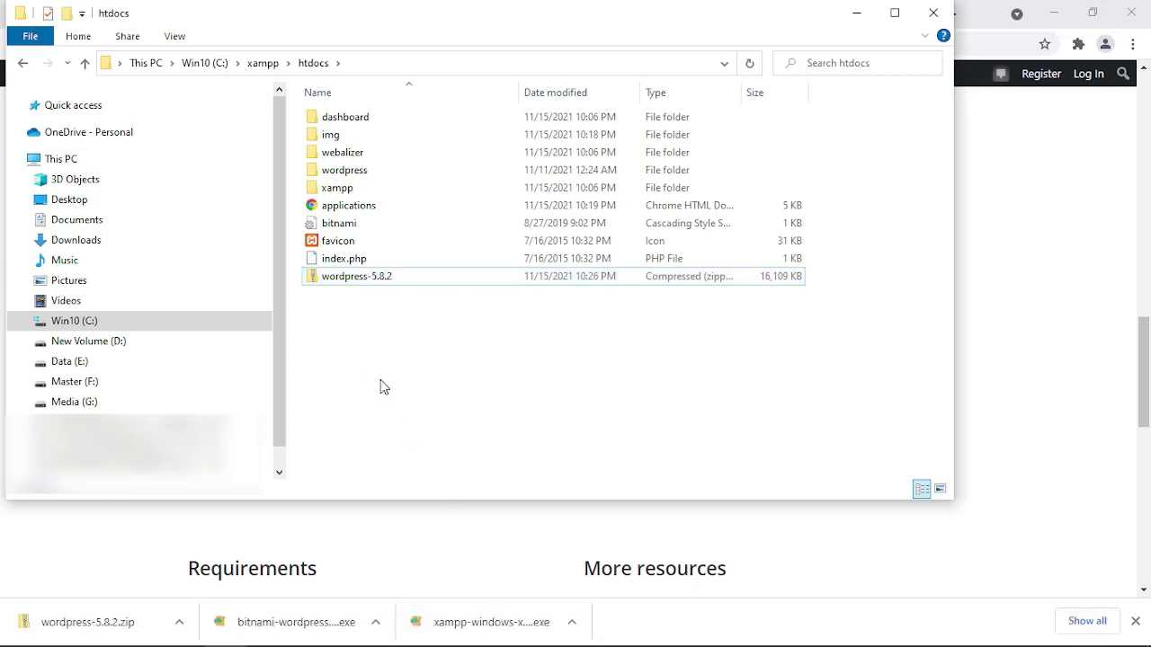
click(362, 281)
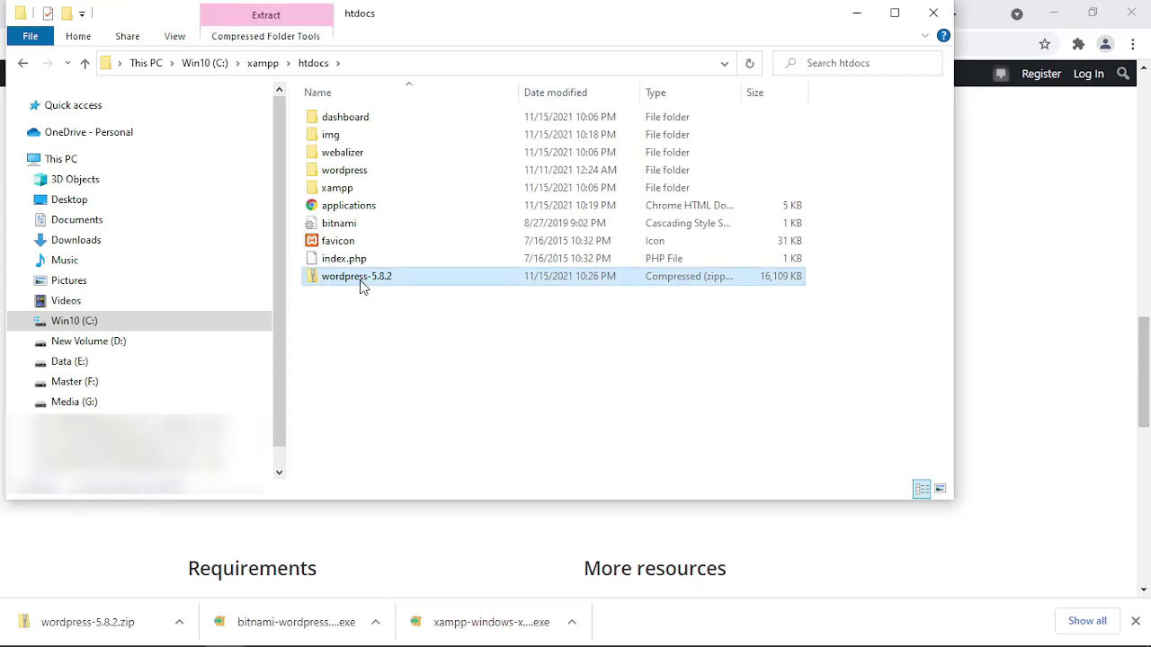
right_click(360, 280)
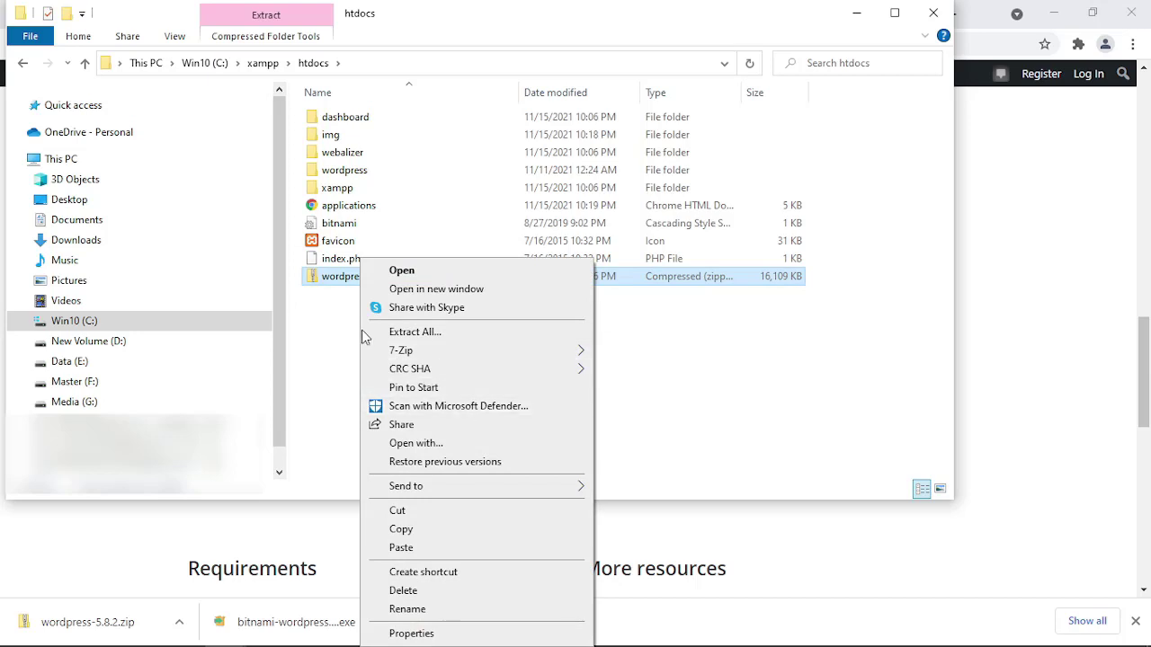
click(329, 282)
double_click(324, 275)
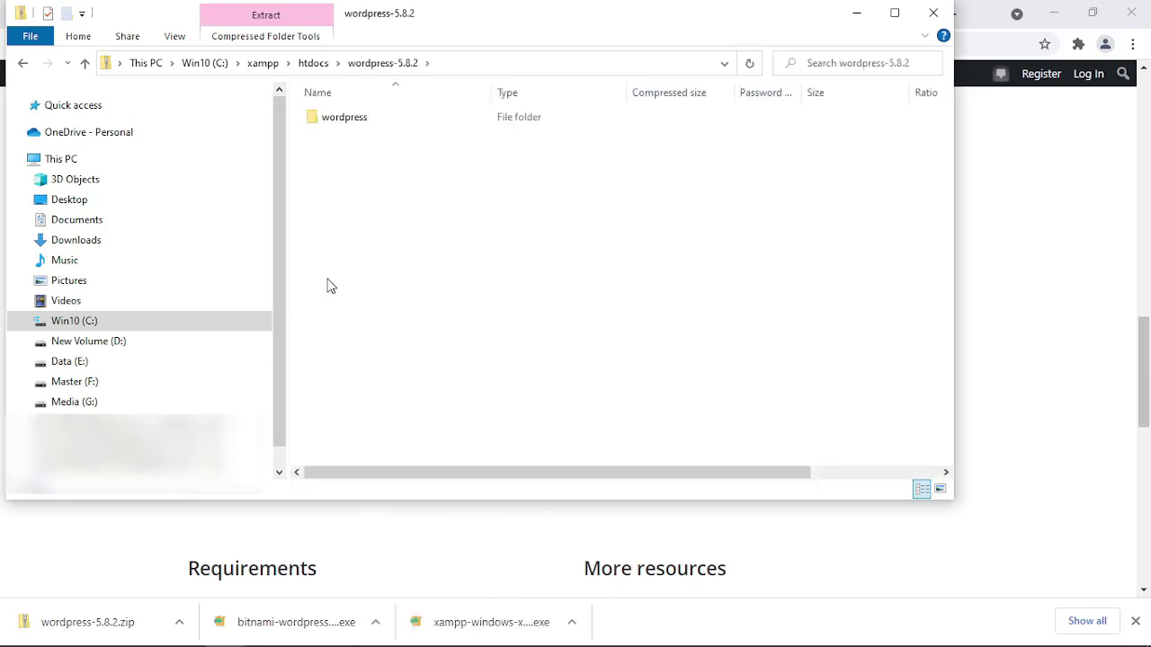
click(84, 63)
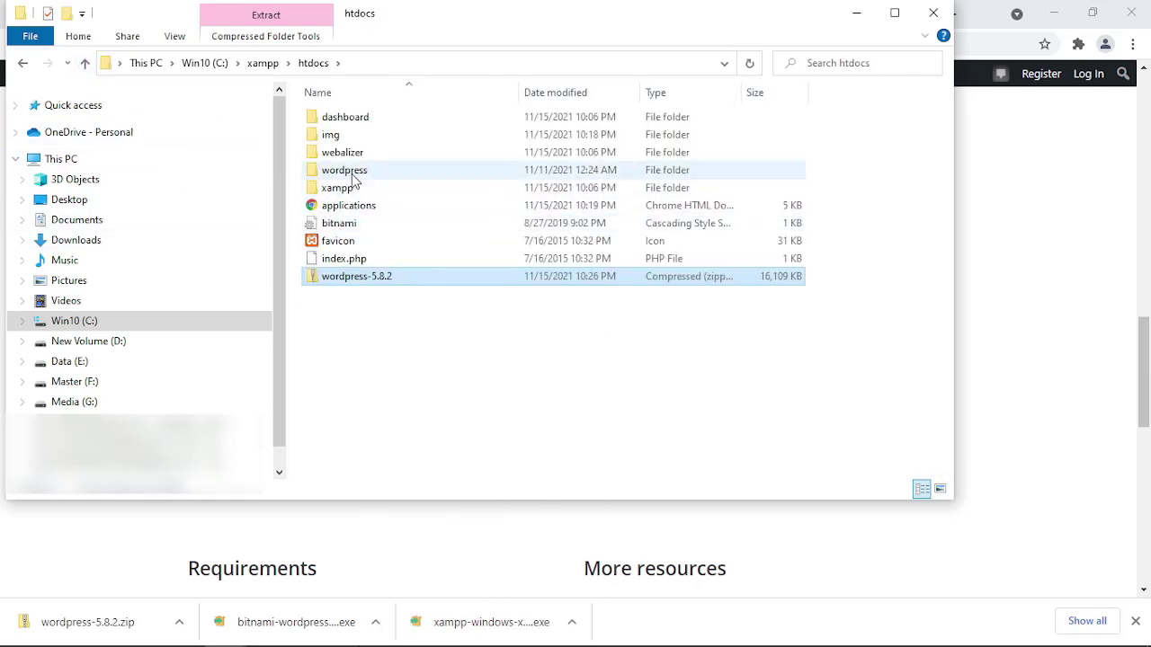
Rename the extracted wordpress folder to tokobuku, then bring the Notepad recap notes forward.
click(355, 175)
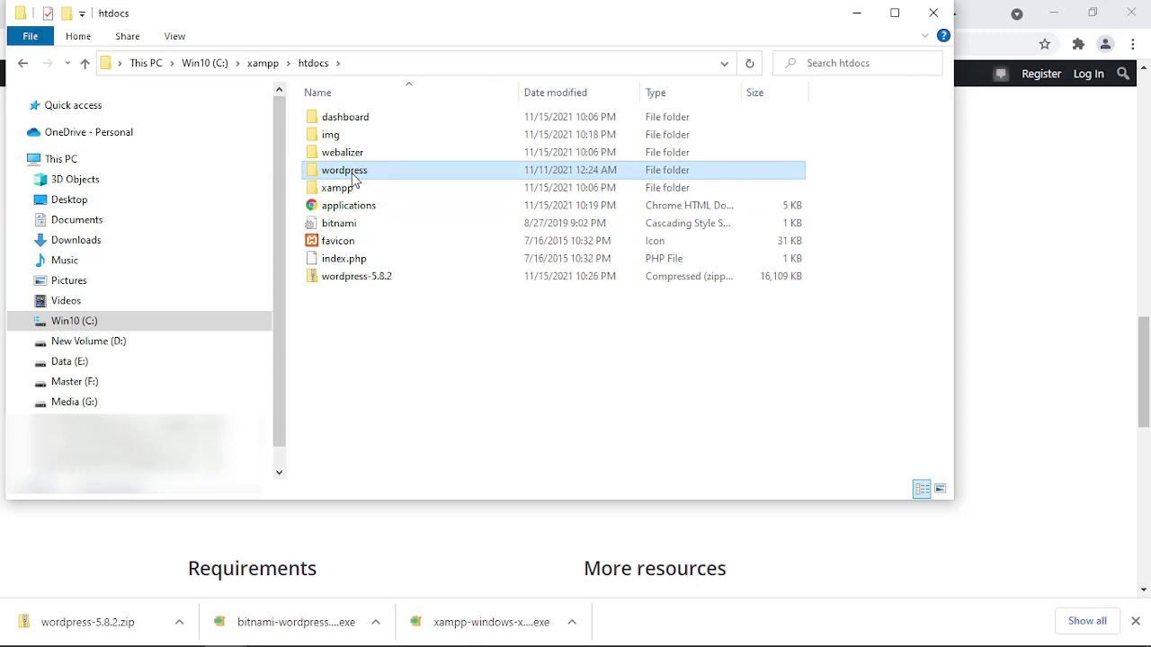
right_click(355, 179)
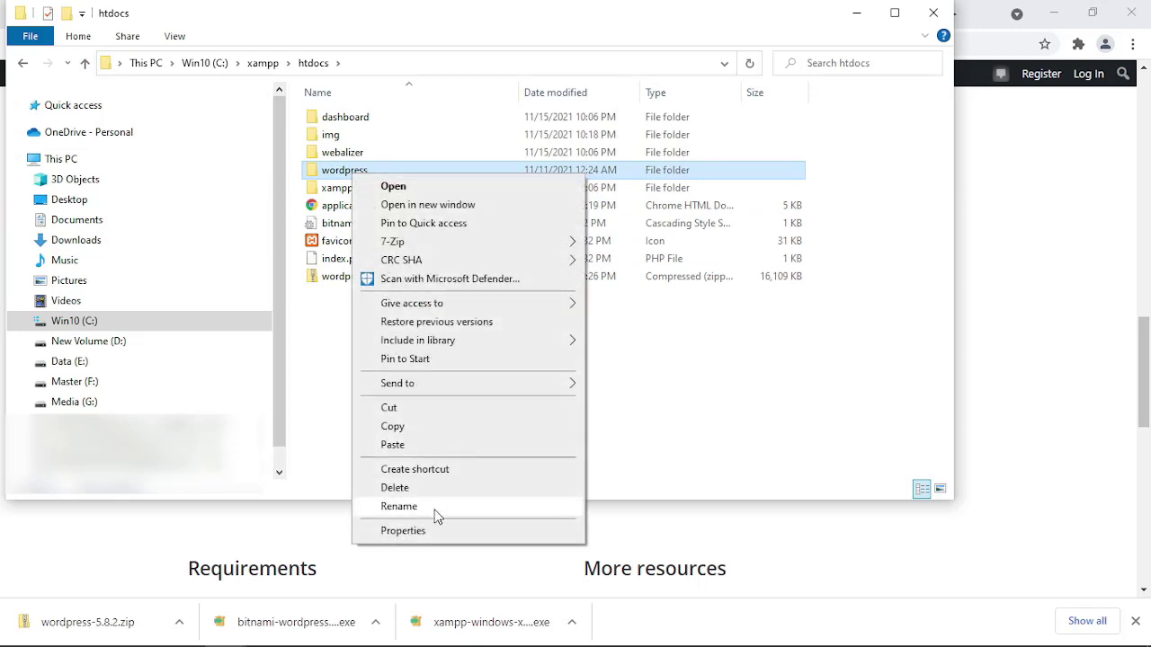
click(437, 509)
click(377, 171)
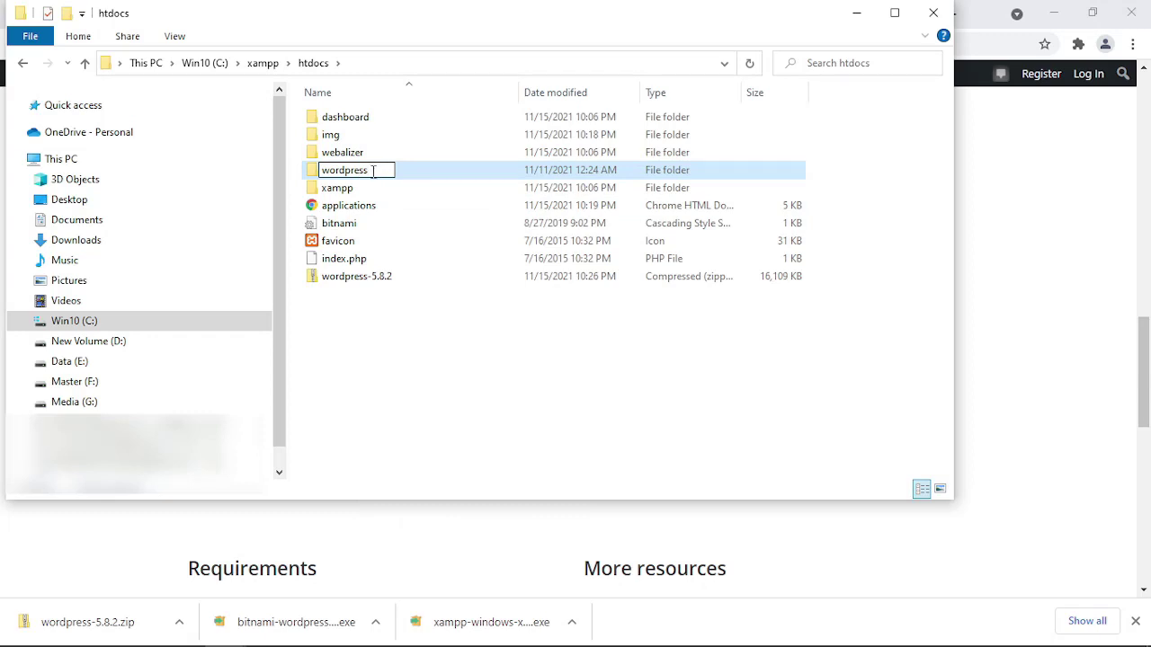
key(BackSpace)
key(BackSpace)
key(BackSpace)
key(BackSpace)
key(BackSpace)
key(BackSpace)
key(BackSpace)
key(BackSpace)
key(BackSpace)
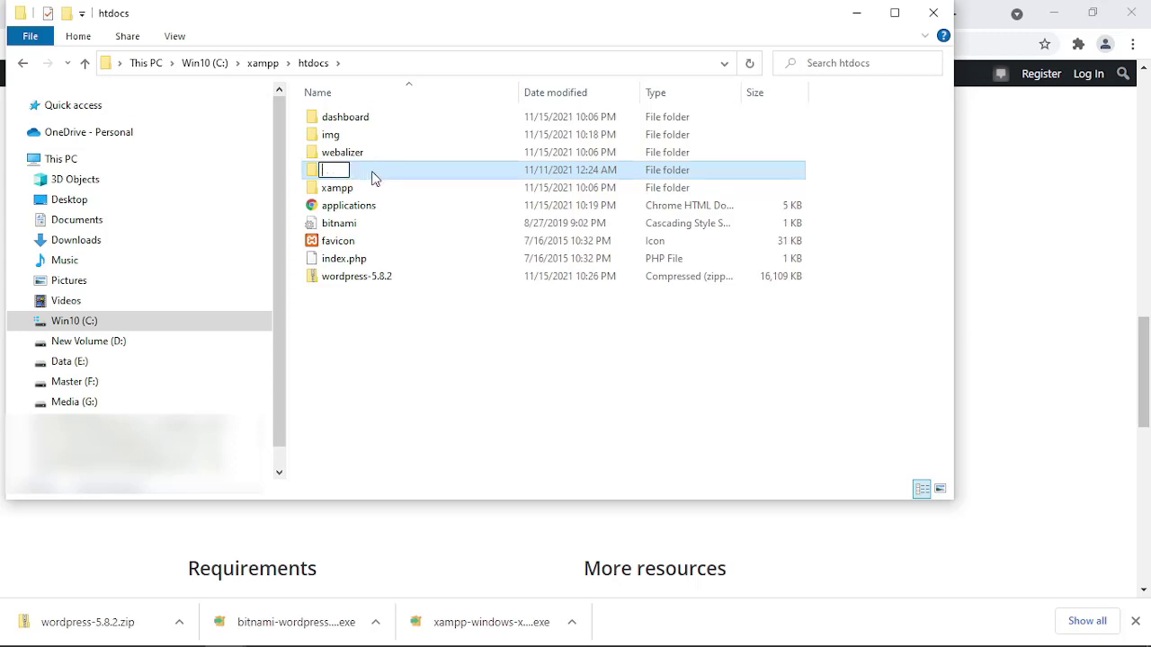
text(tokobuku)
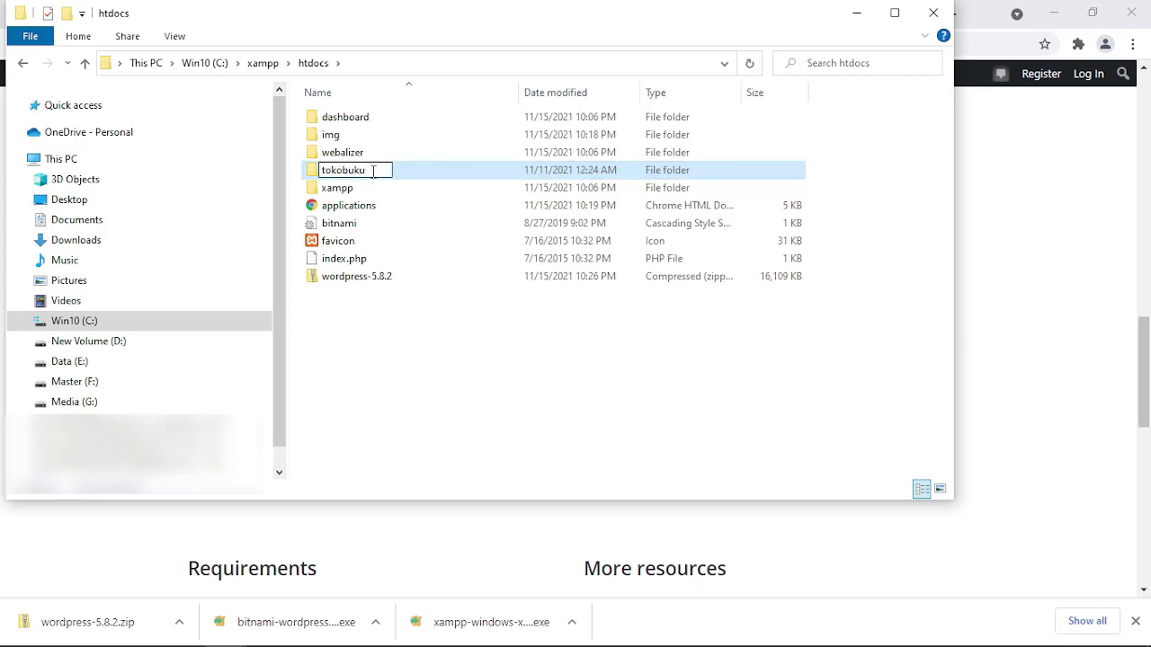
click(389, 387)
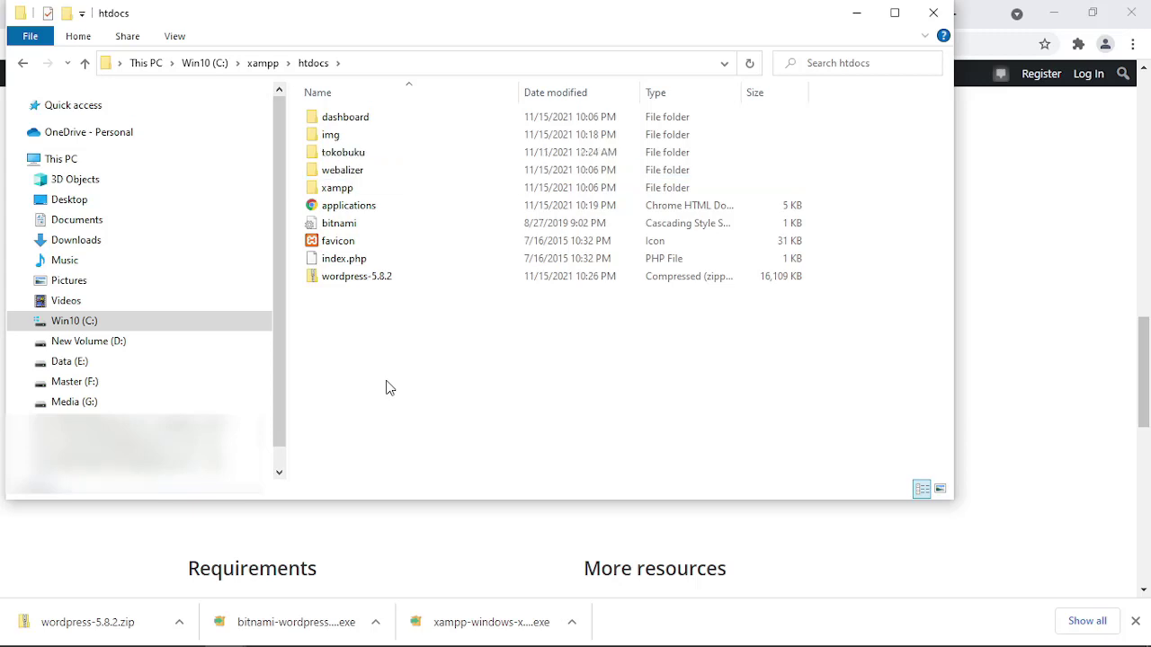
click(363, 152)
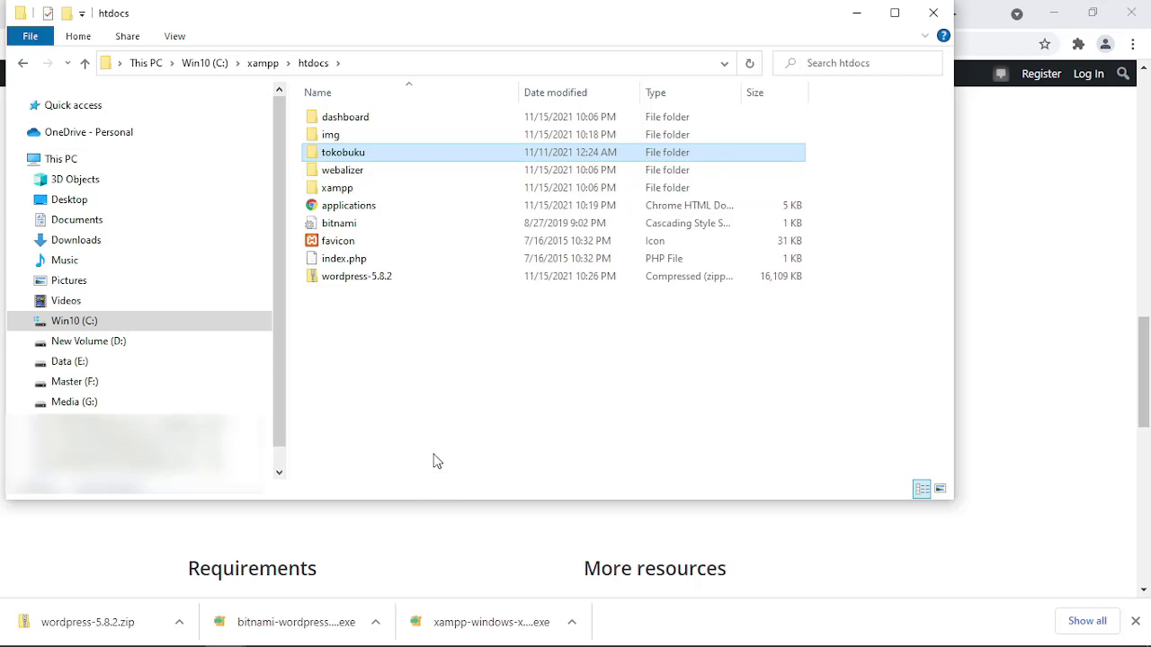
click(349, 631)
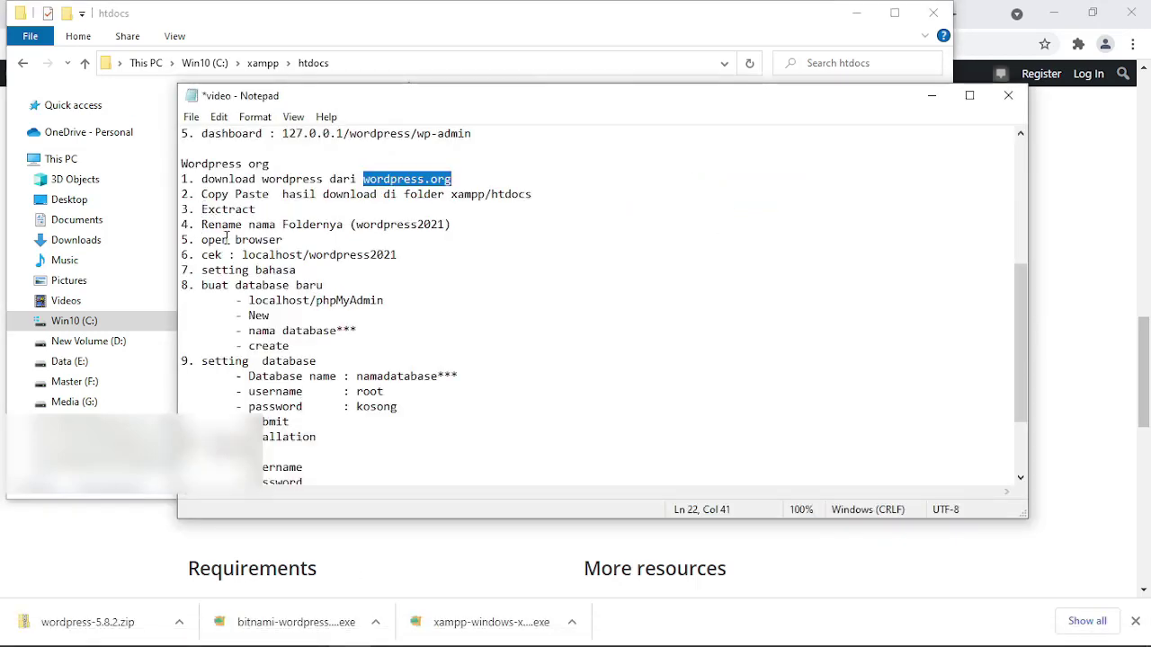
Copy the localhost/wordpress2021 address from step 6 of the notes and return to Chrome.
drag(203, 243, 293, 244)
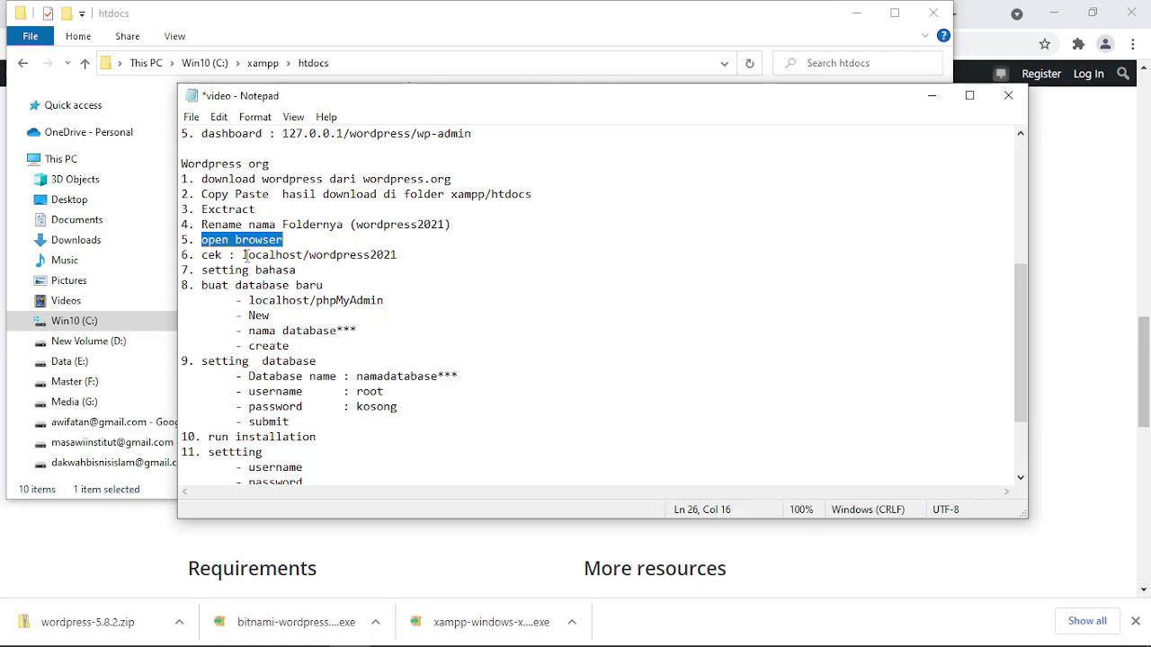
click(241, 255)
drag(242, 255, 420, 257)
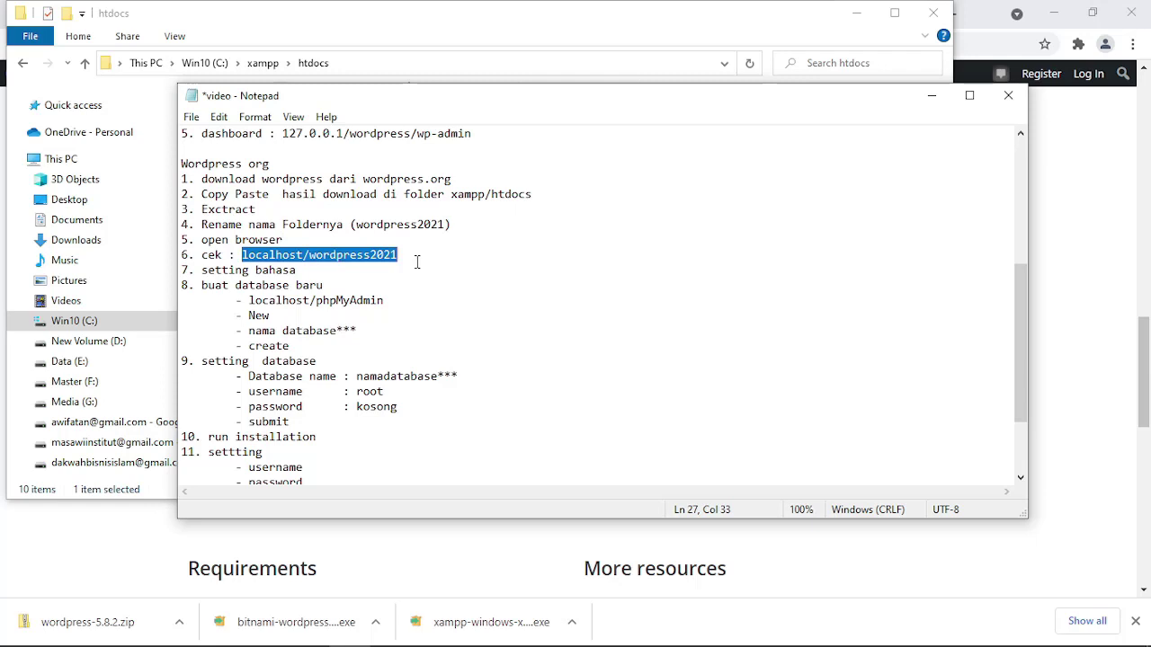
double_click(360, 257)
key(ctrl+c)
click(476, 565)
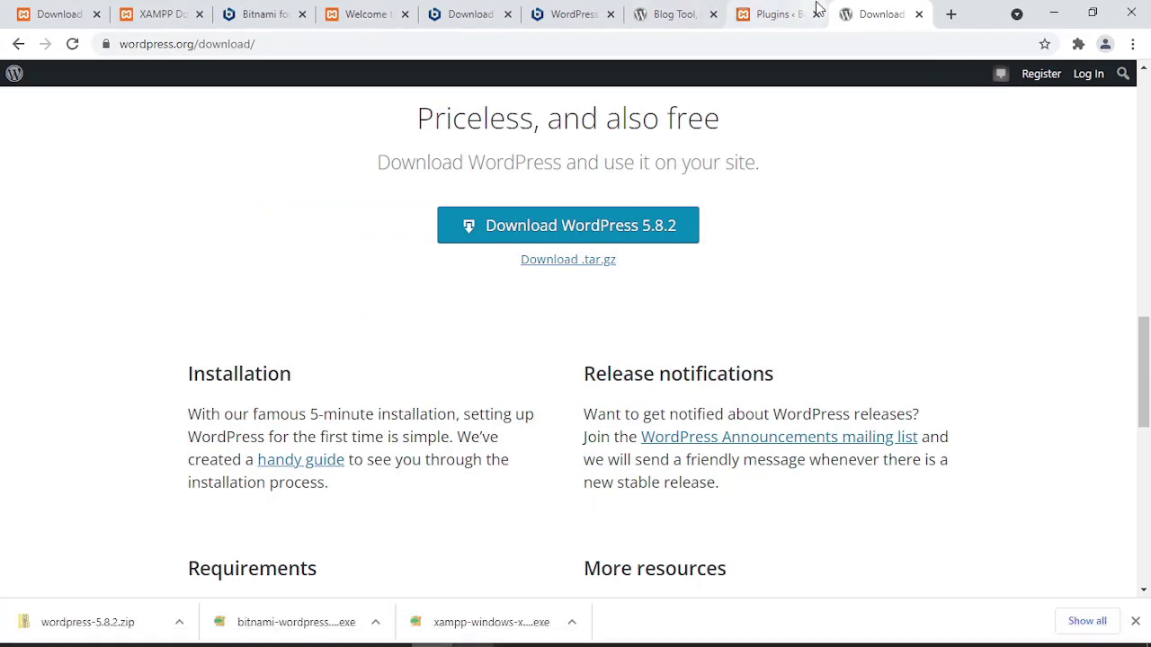
In a new tab, load localhost/tokobuku by editing the pasted localhost address.
click(951, 14)
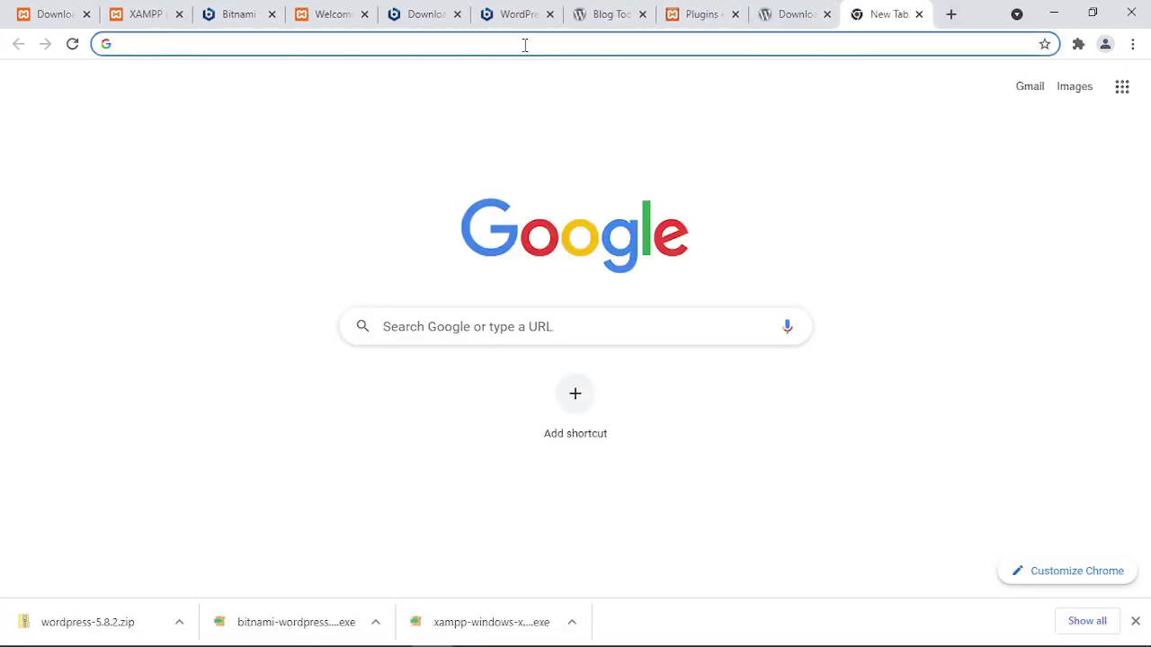
key(ctrl+v)
key(BackSpace)
key(BackSpace)
key(BackSpace)
key(BackSpace)
key(BackSpace)
key(BackSpace)
key(BackSpace)
key(BackSpace)
key(BackSpace)
key(BackSpace)
key(BackSpace)
key(BackSpace)
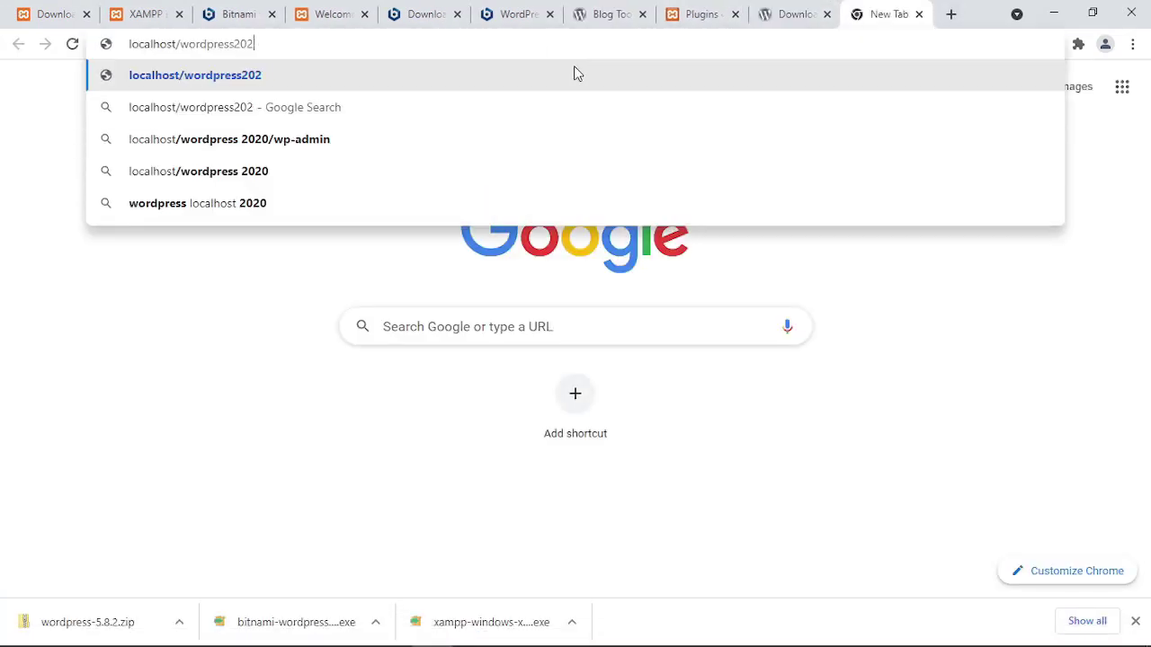
key(BackSpace)
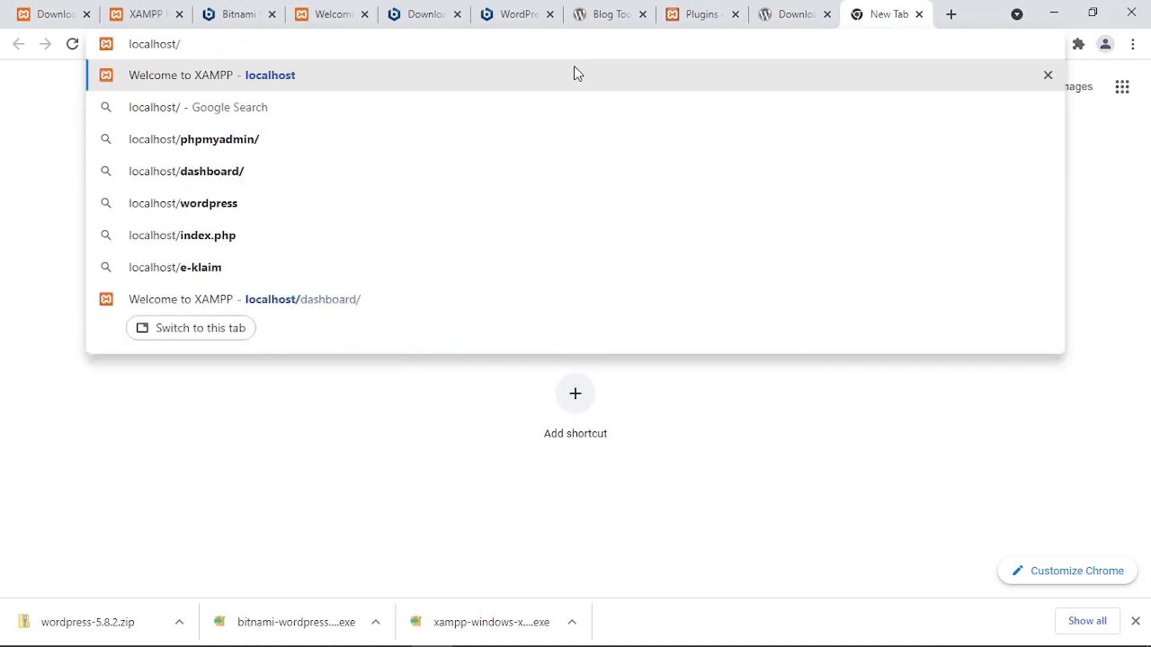
text(tokobuku)
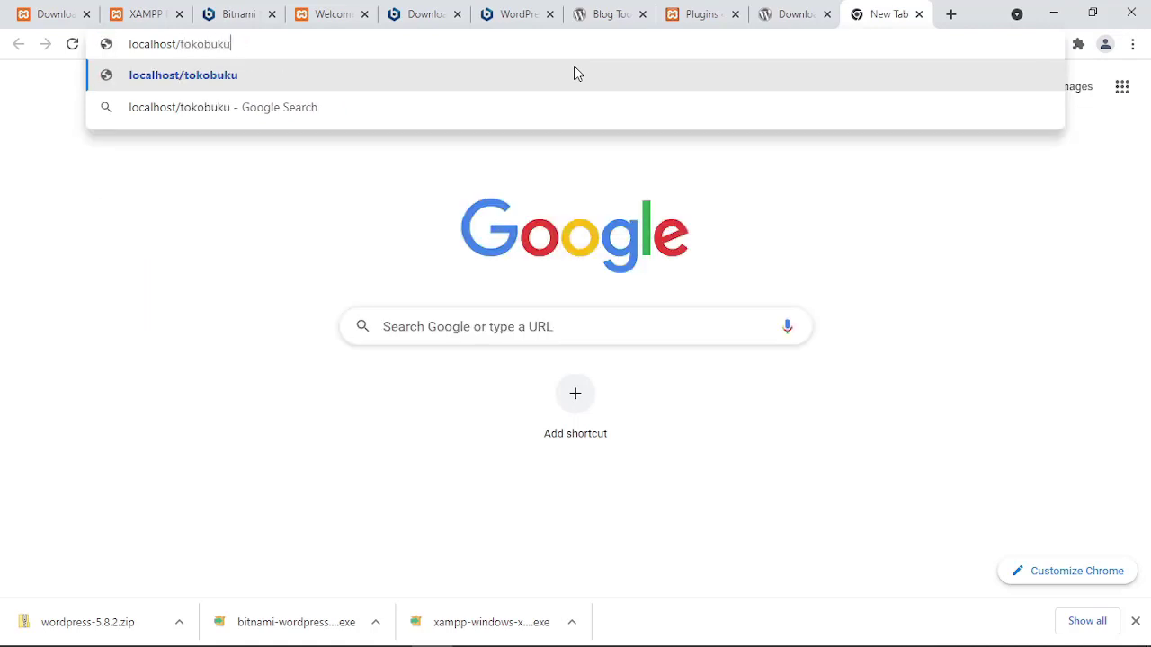
key(Return)
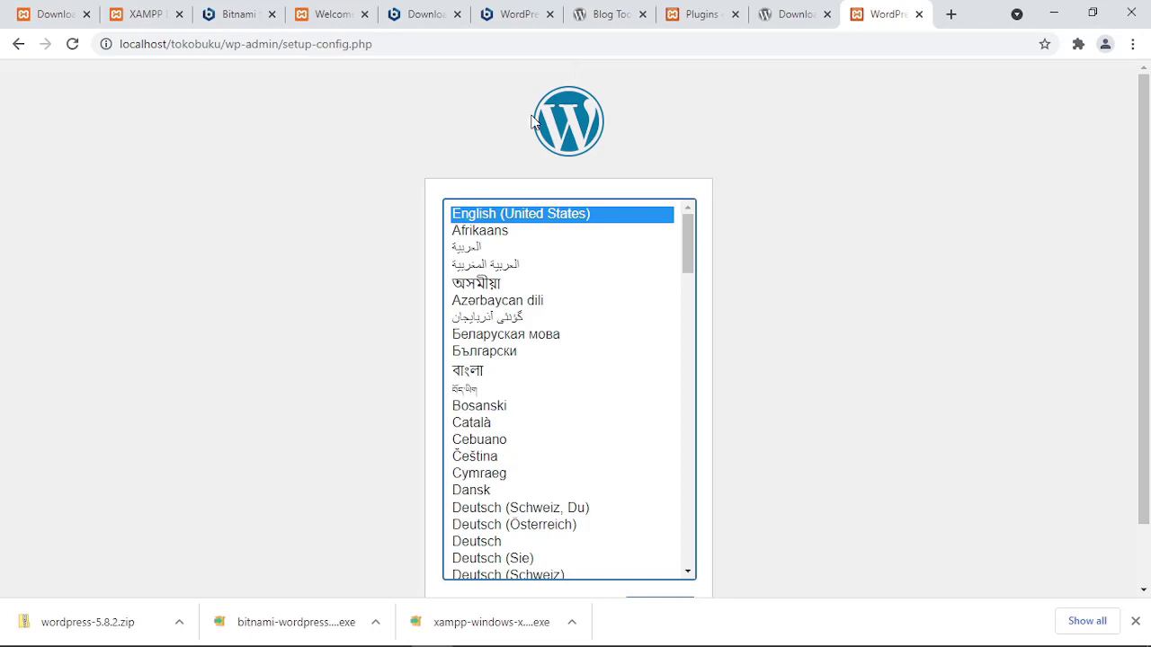
Keep English (United States) as setup language and continue past the welcome page.
scroll(383, 349, down, 1)
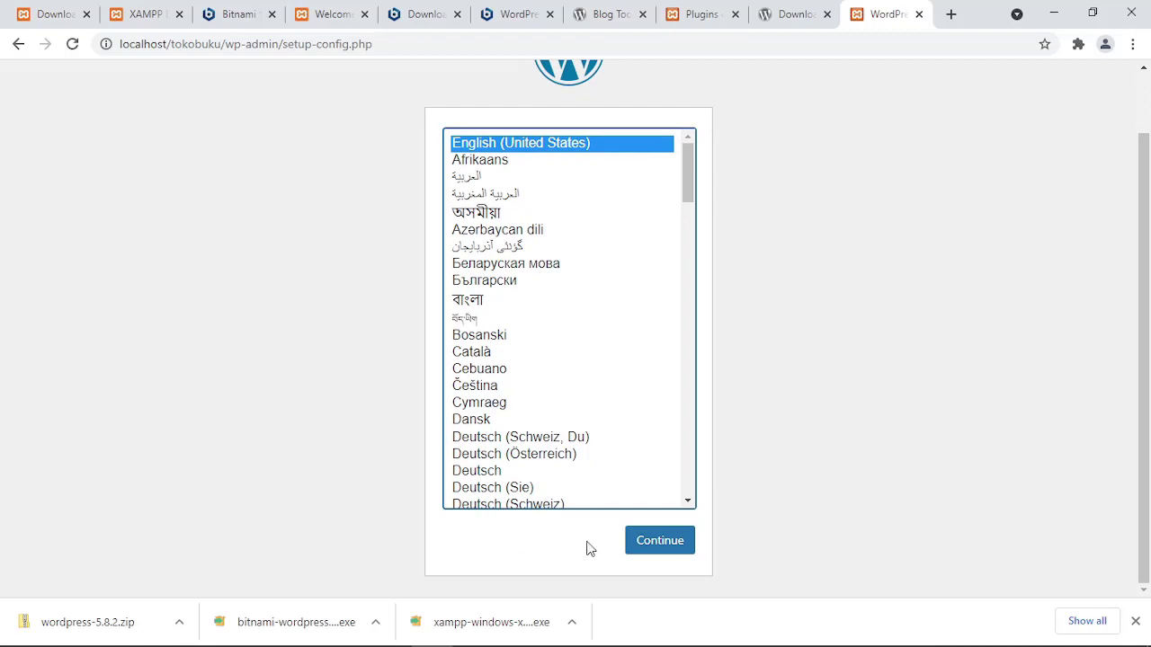
scroll(545, 242, up, 1)
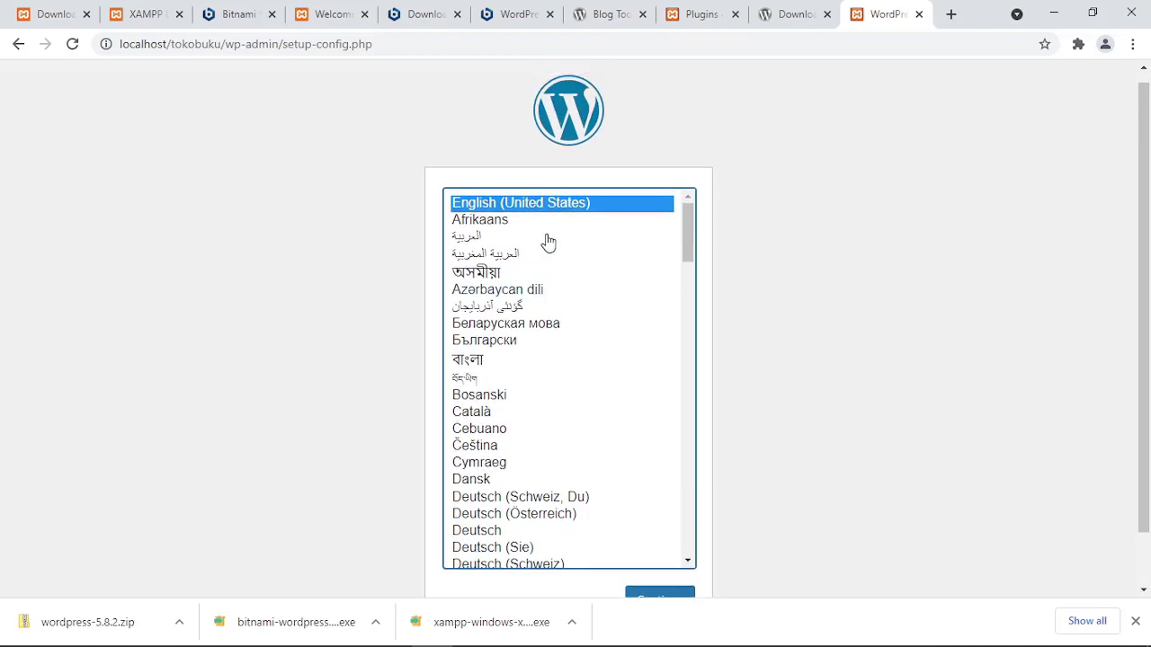
scroll(658, 504, down, 3)
scroll(700, 537, down, 1)
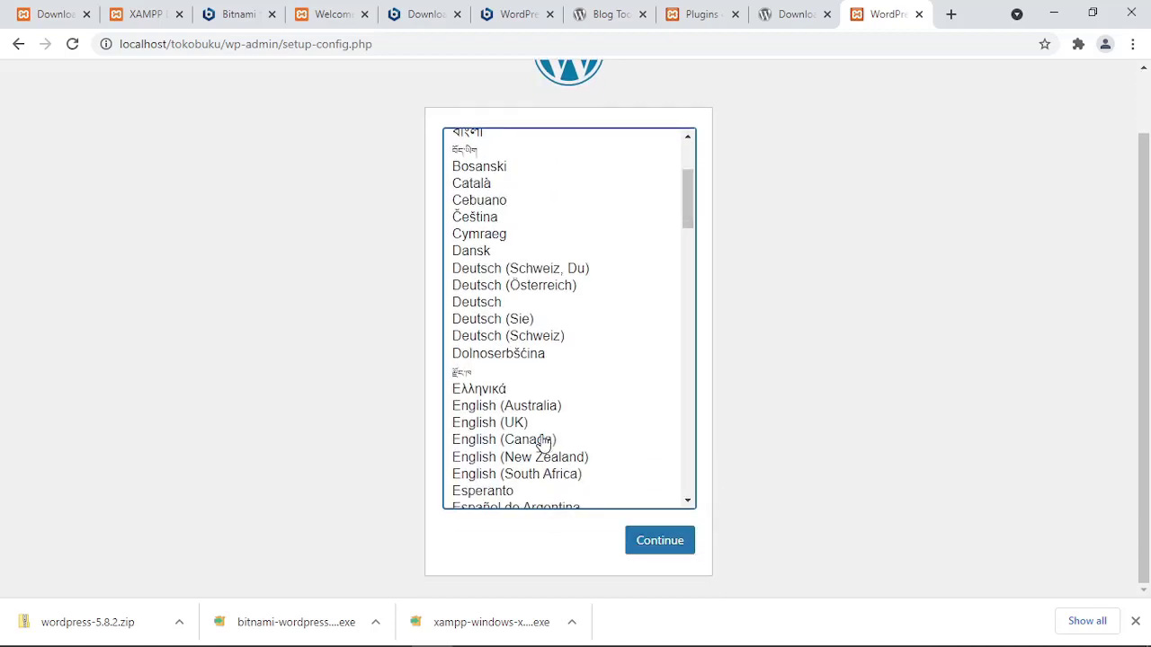
scroll(551, 430, up, 3)
scroll(766, 343, up, 1)
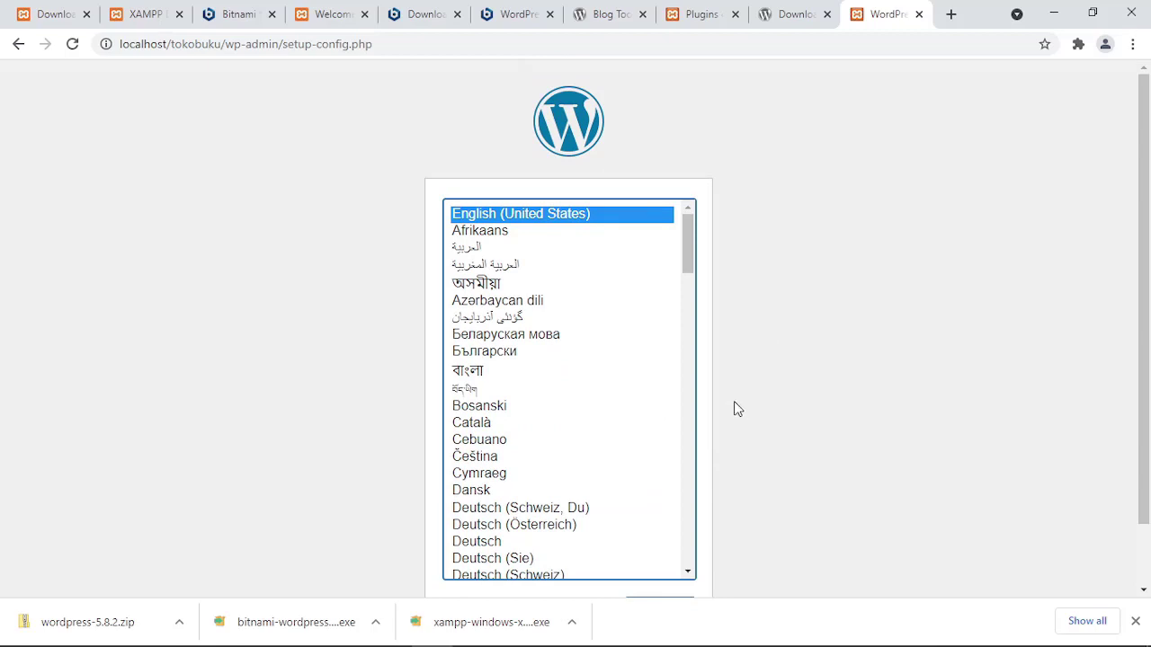
scroll(773, 398, down, 1)
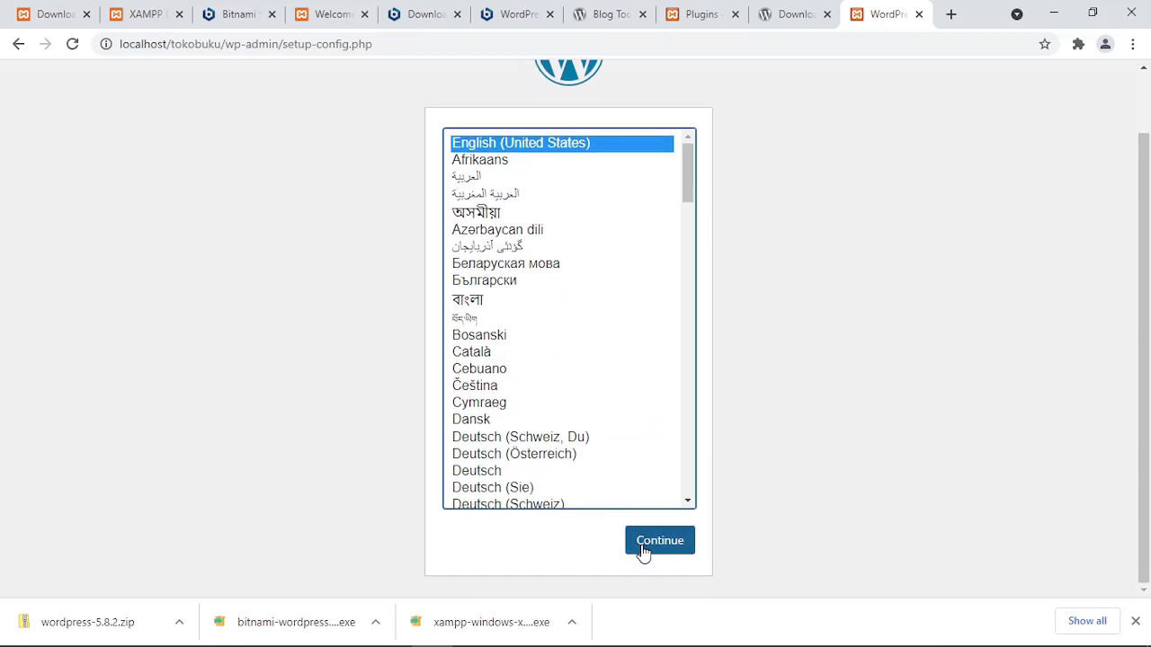
click(640, 546)
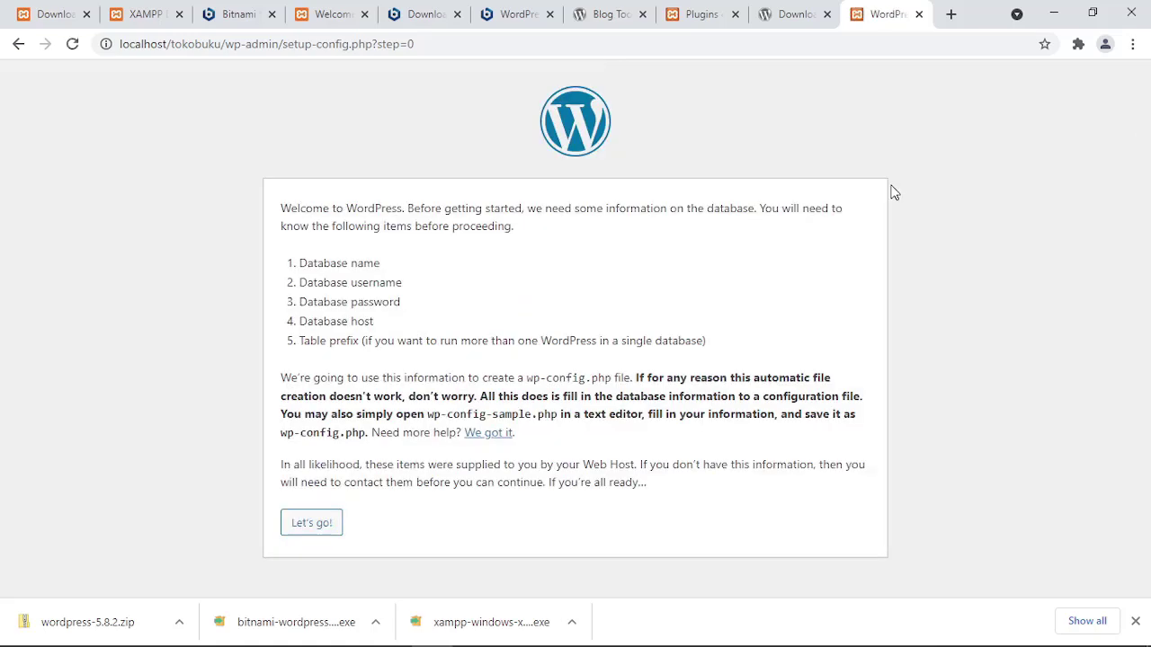
click(302, 529)
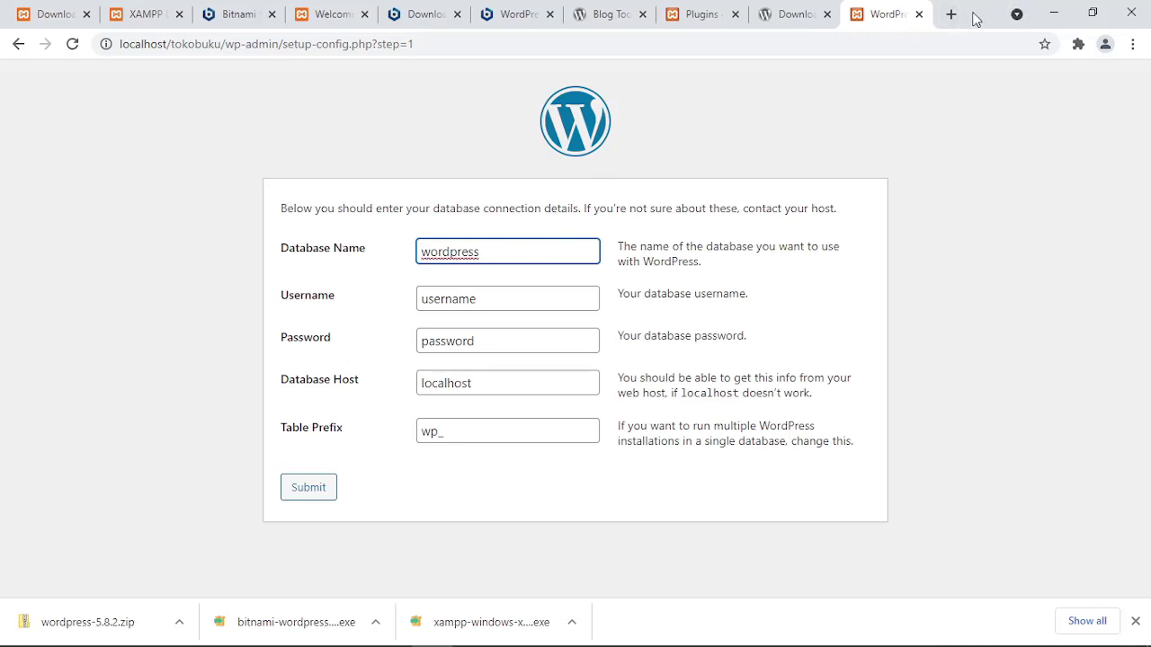
Open phpMyAdmin from the localhost dashboard in a new tab.
click(951, 13)
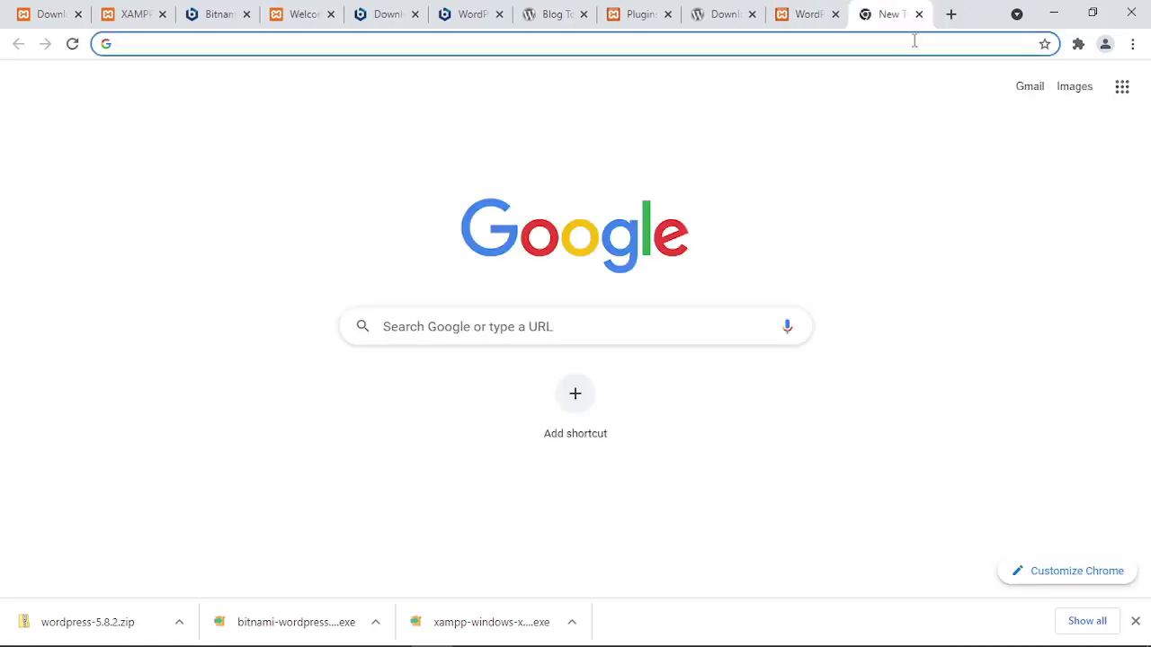
text(localh)
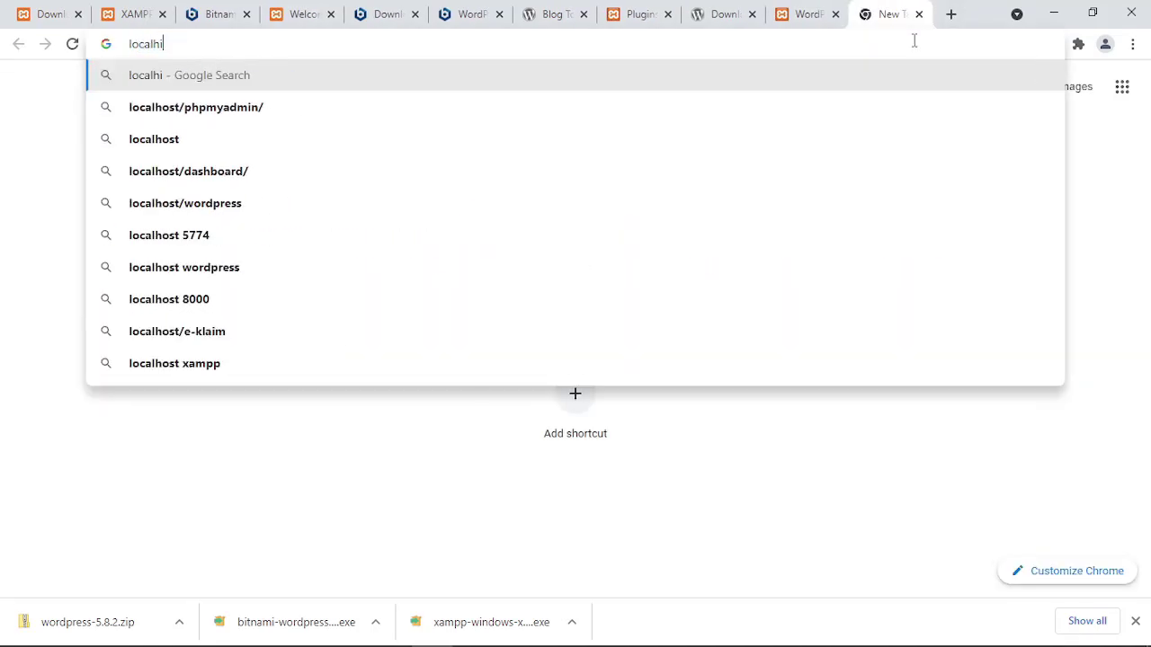
text(ost)
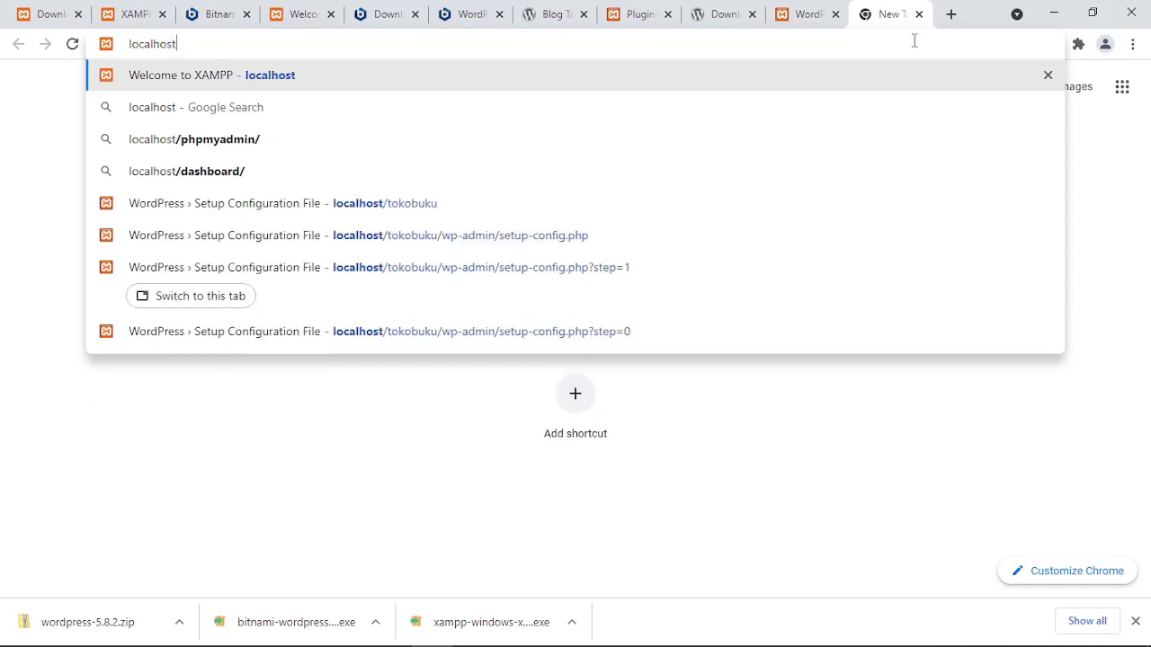
key(Return)
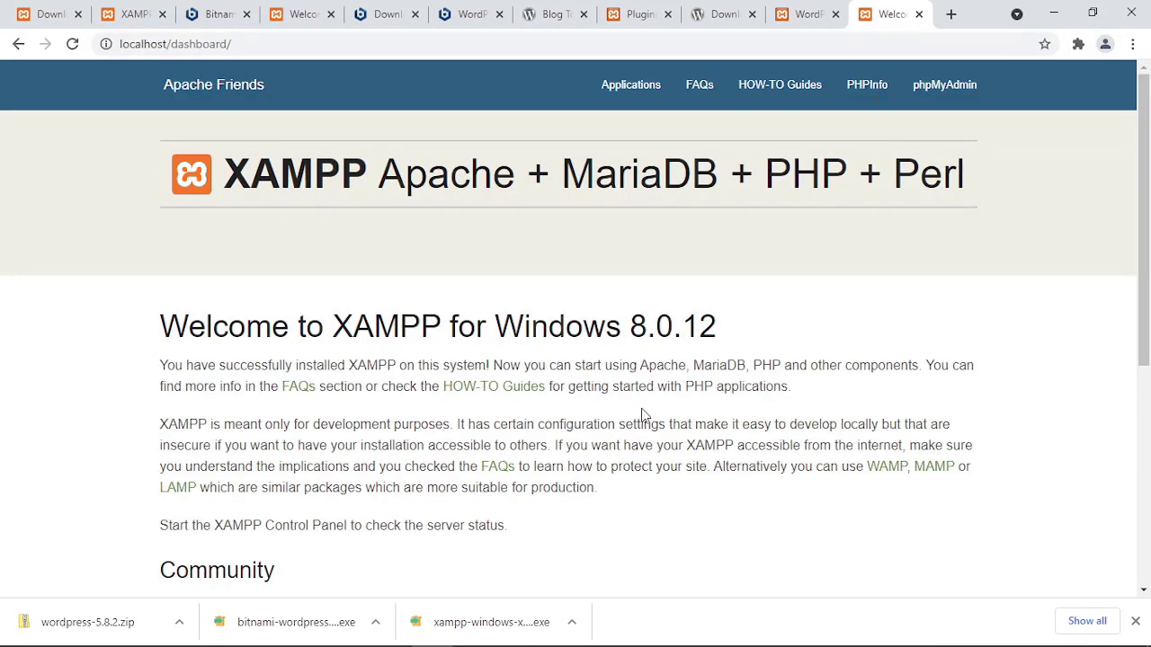
scroll(642, 416, down, 3)
scroll(642, 415, up, 3)
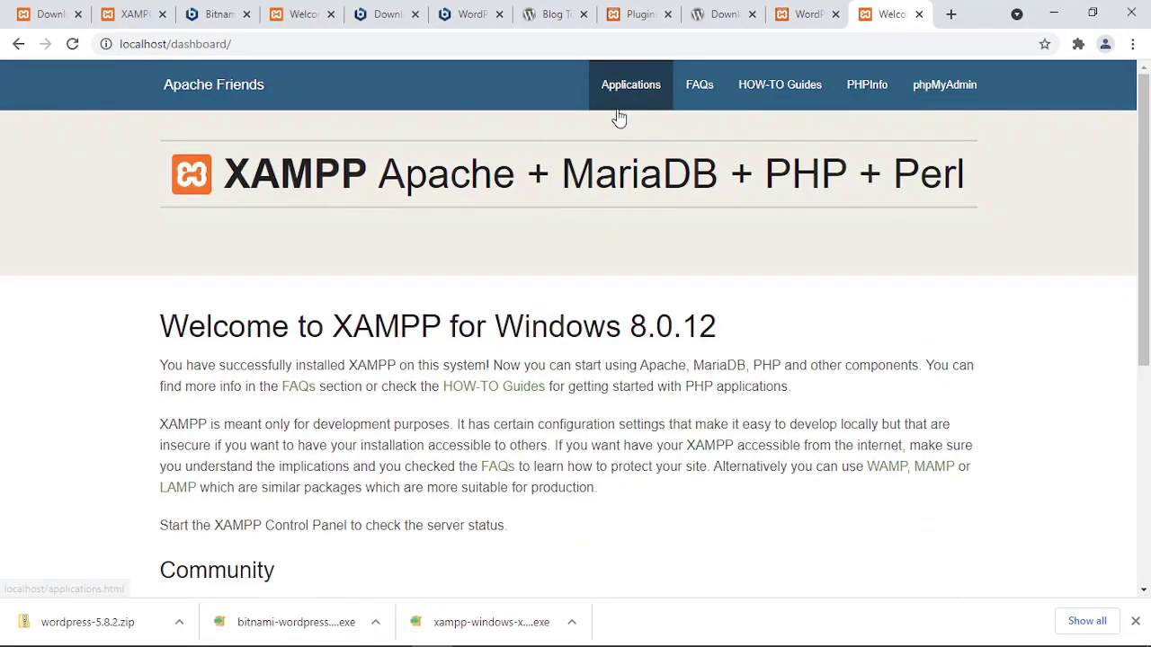
click(944, 90)
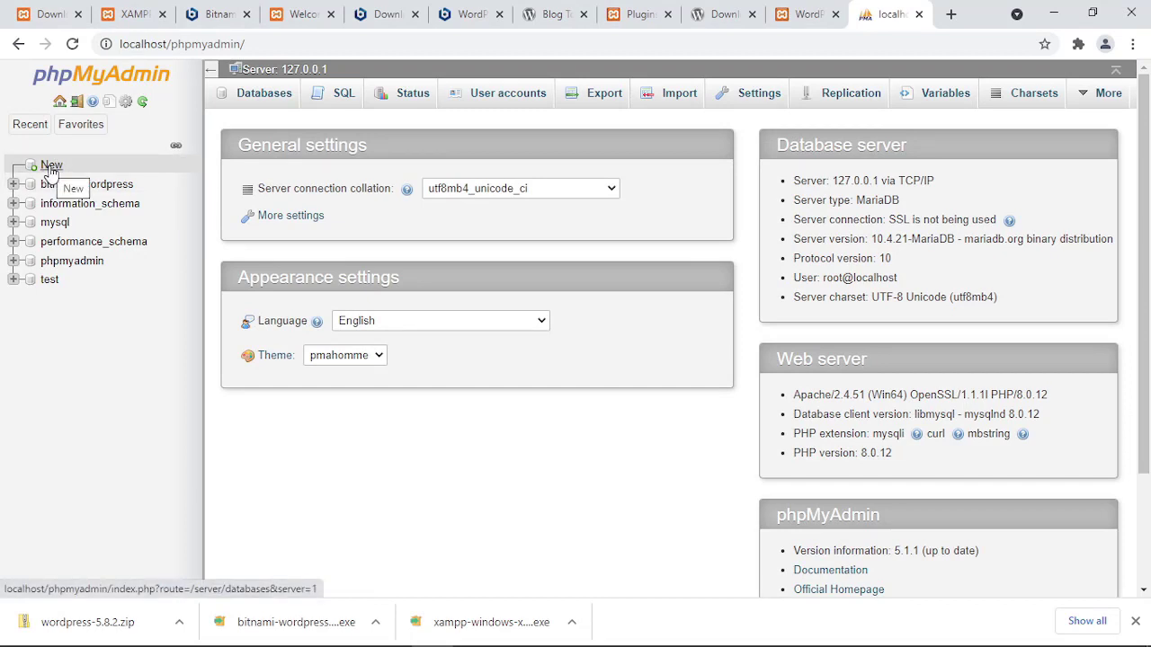
Create a new empty database named tokobuku.
click(51, 167)
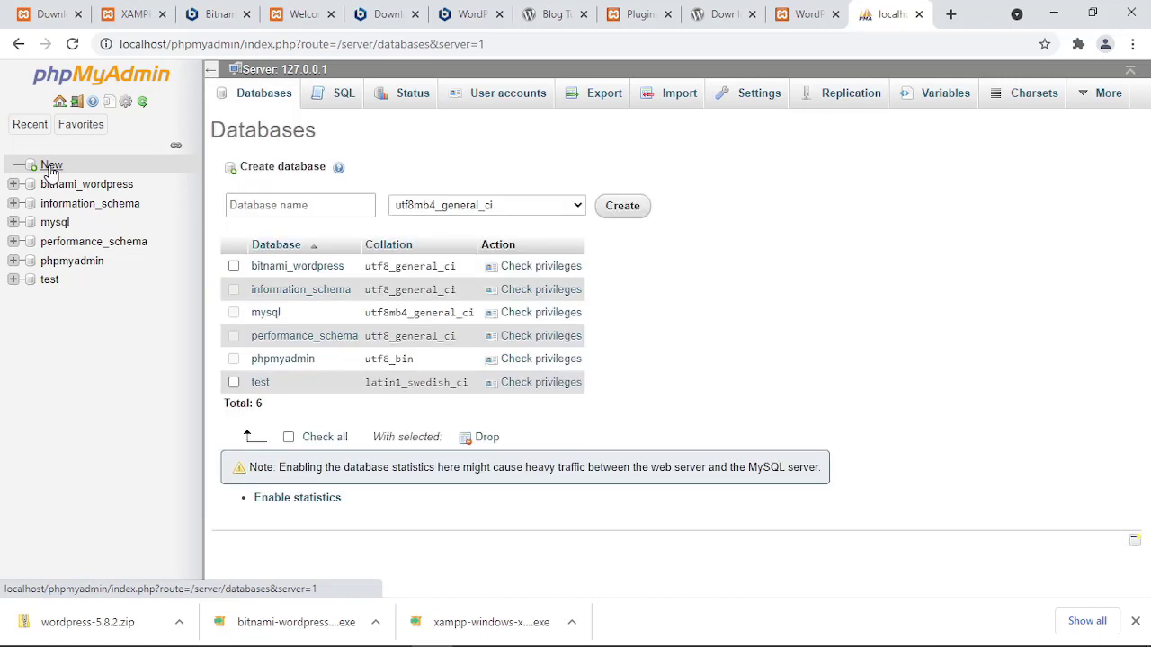
click(232, 206)
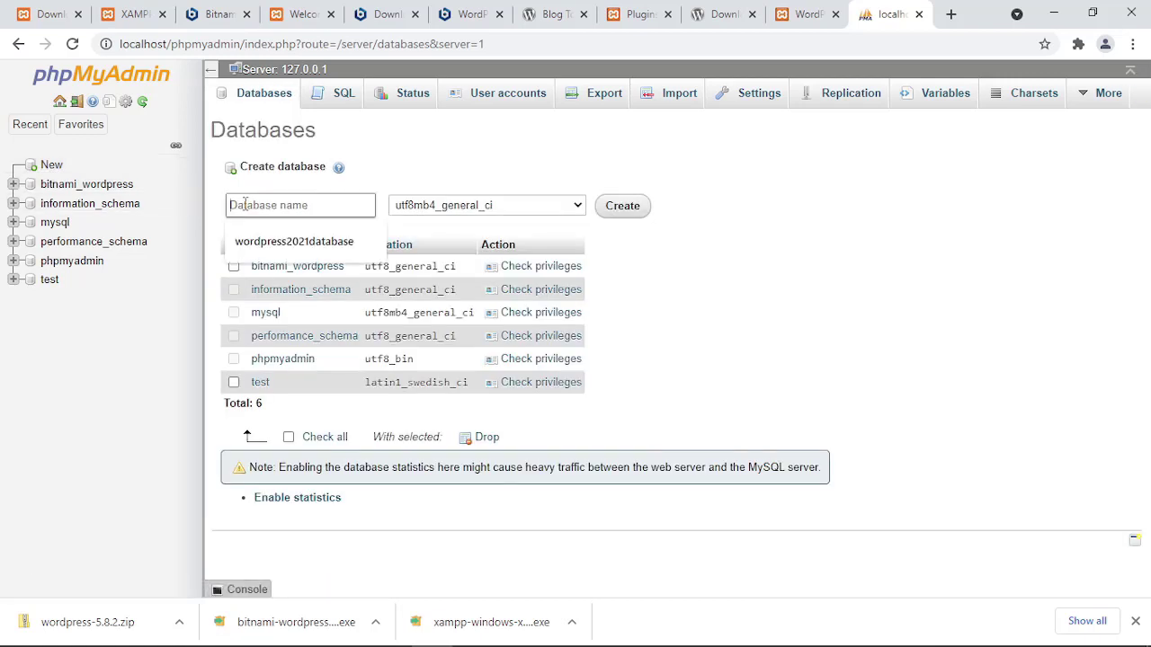
text(tok)
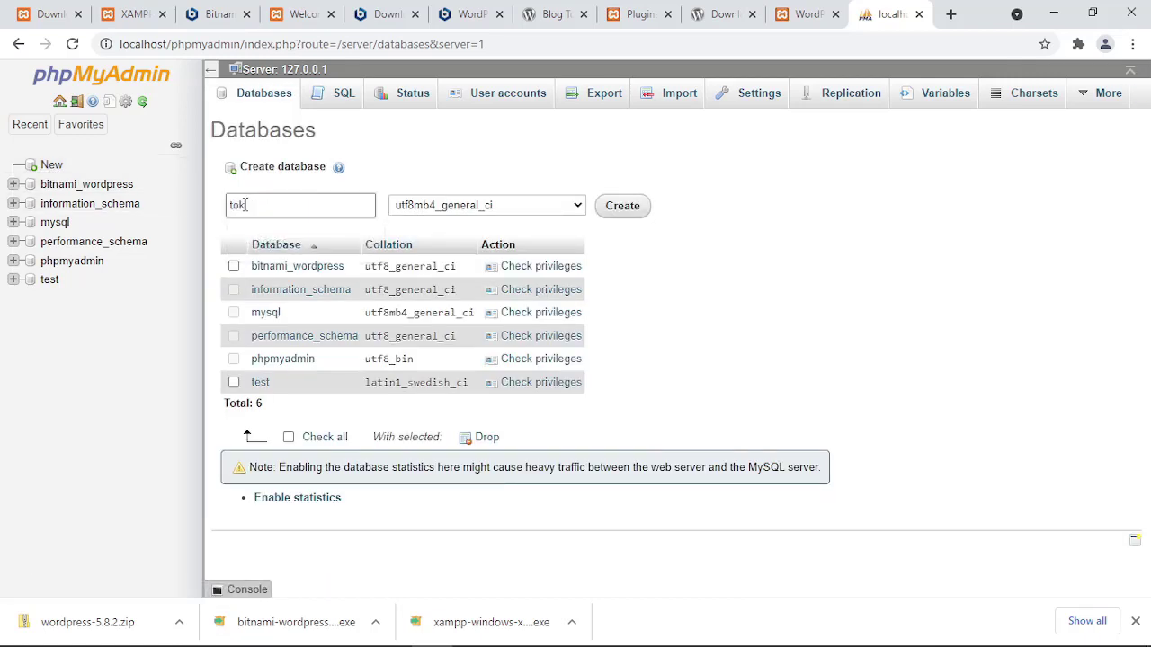
text(obuku)
double_click(245, 205)
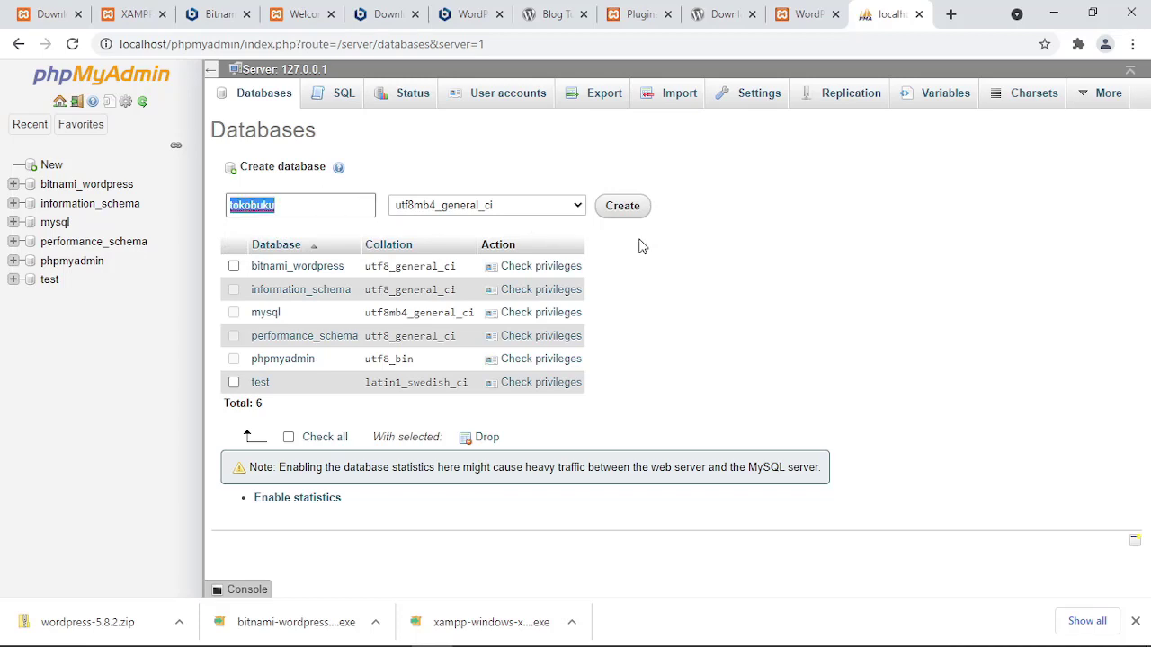
click(434, 164)
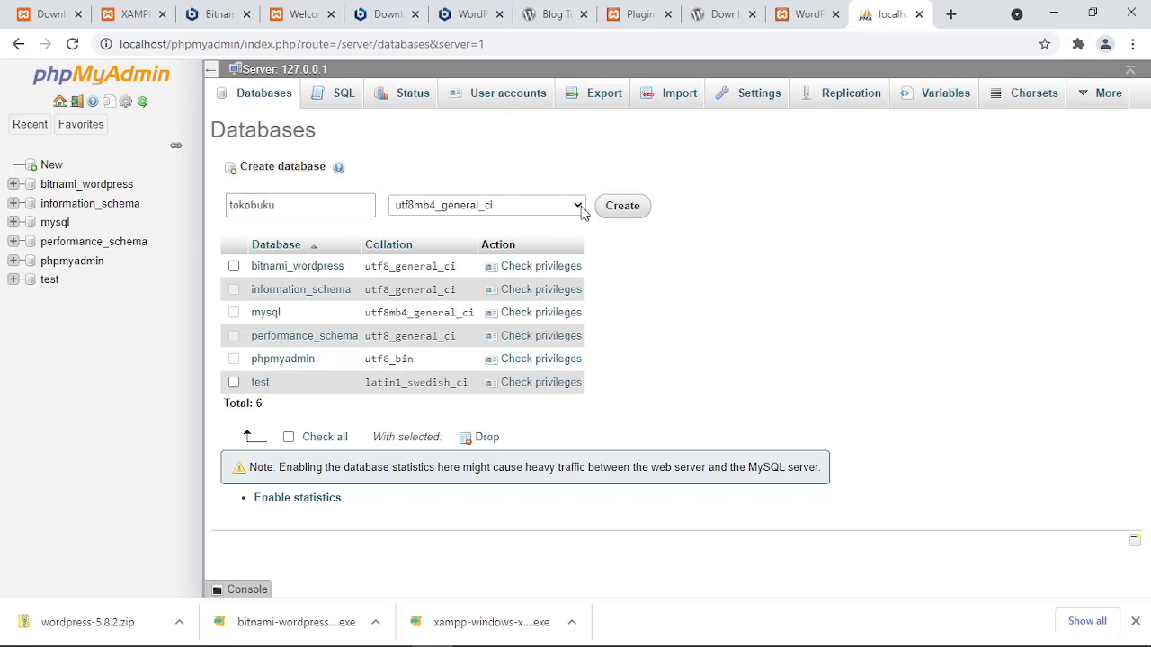
click(637, 212)
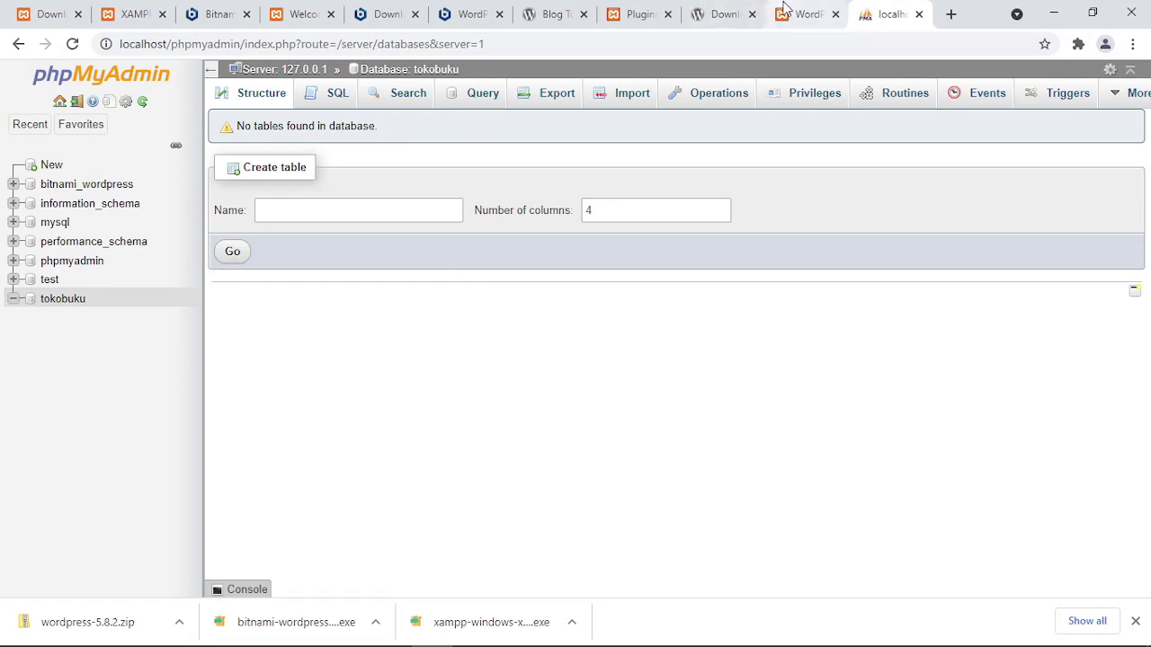
Enter tokobuku as the database name in the WordPress connection form.
click(724, 11)
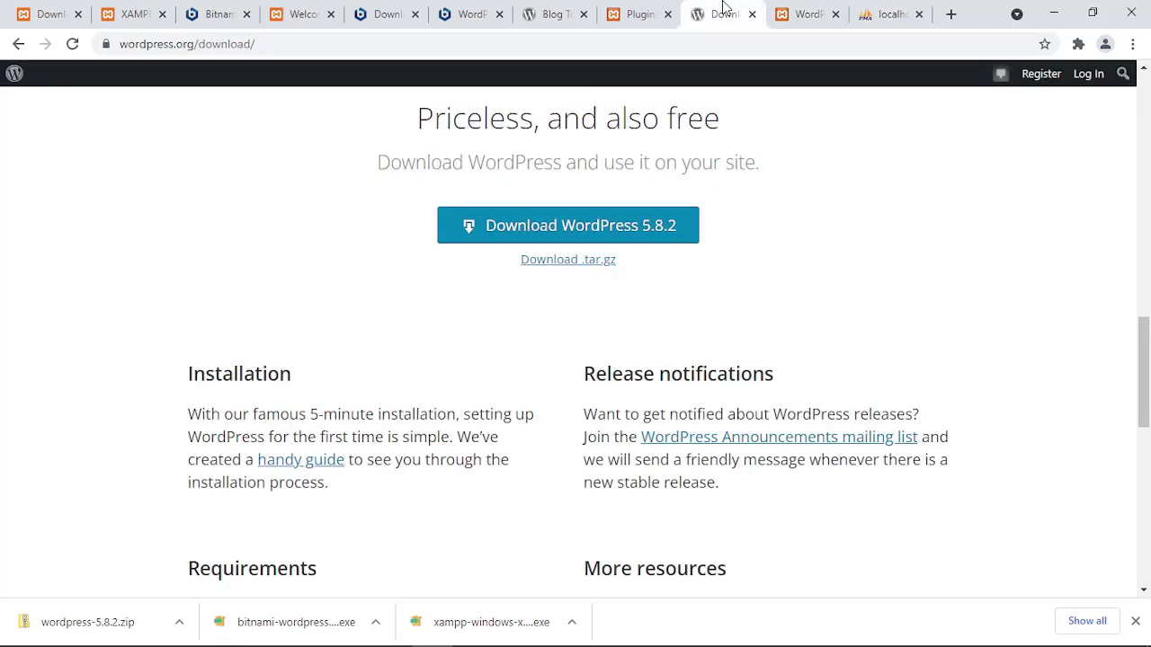
click(805, 14)
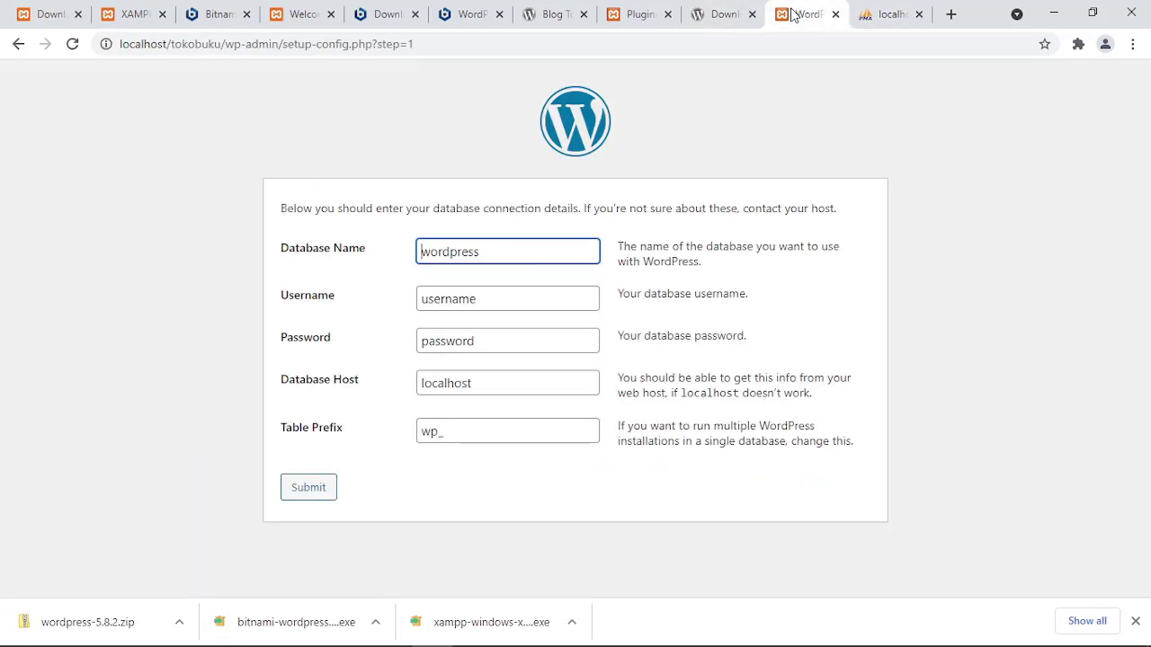
double_click(464, 256)
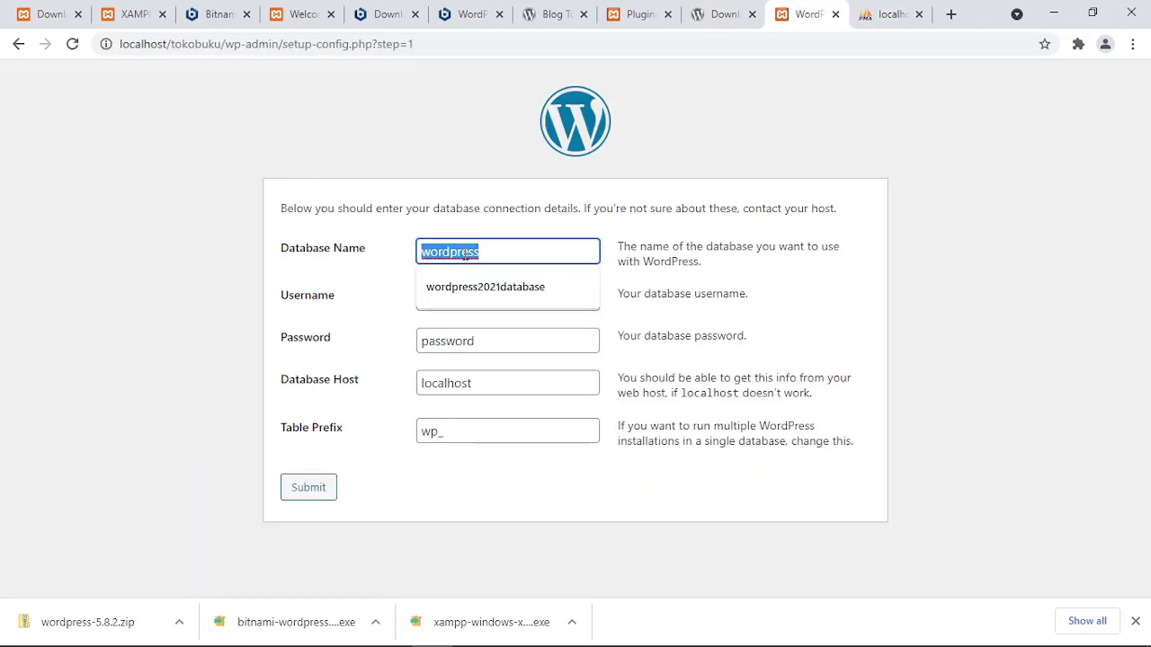
text(toko)
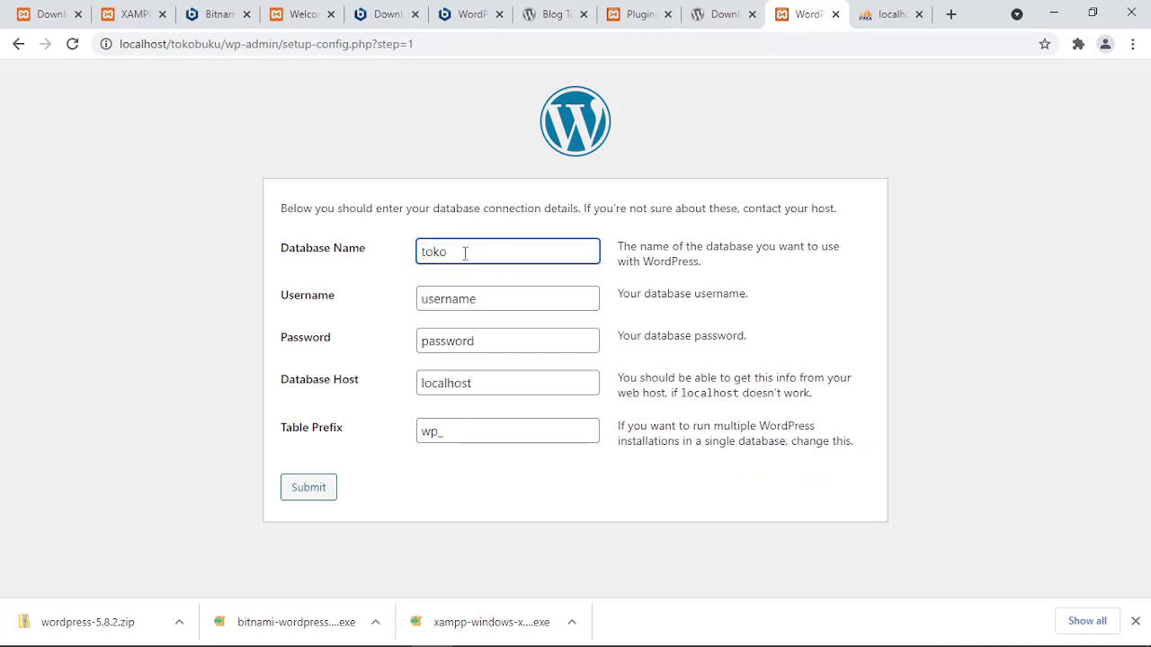
text(buku)
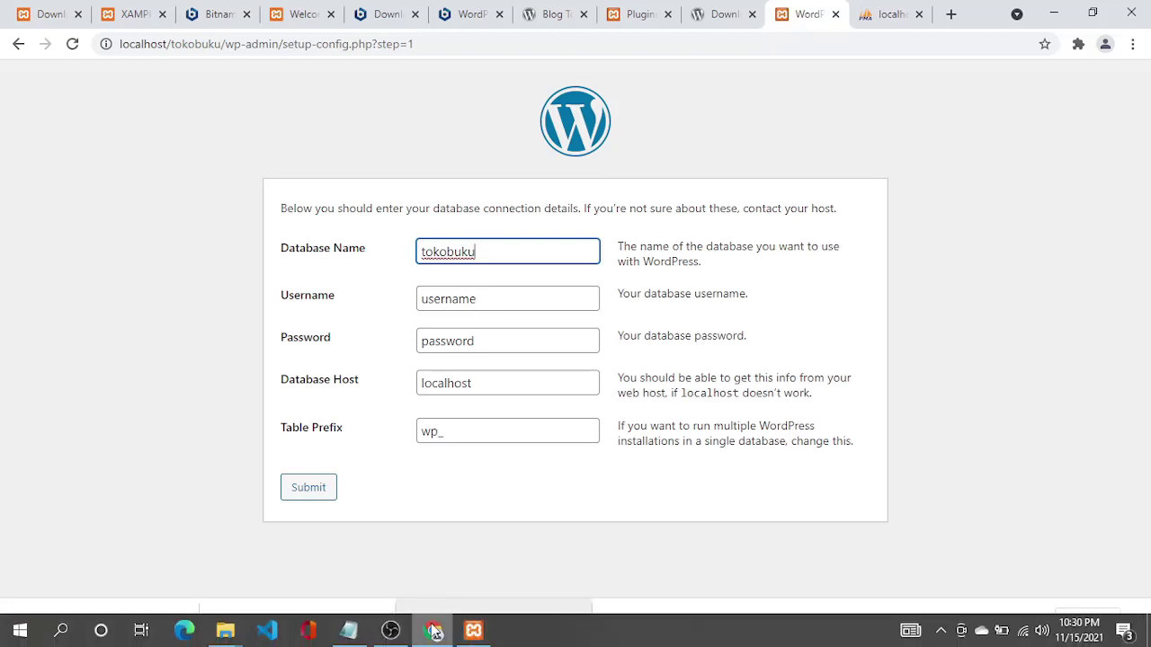
click(348, 631)
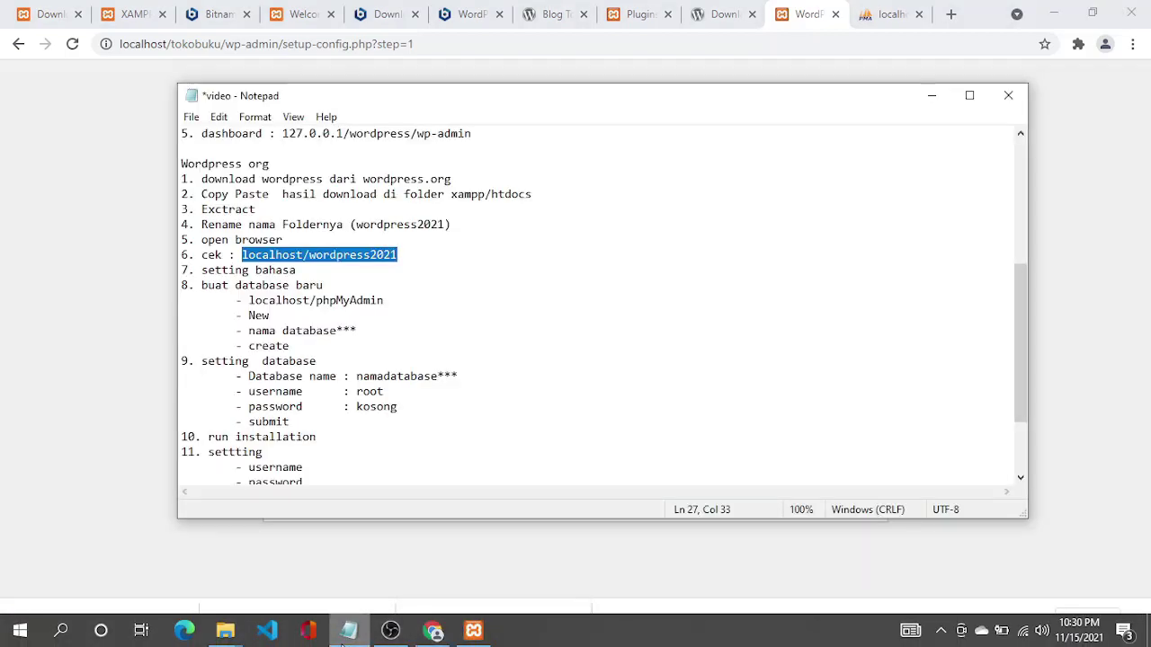
click(347, 631)
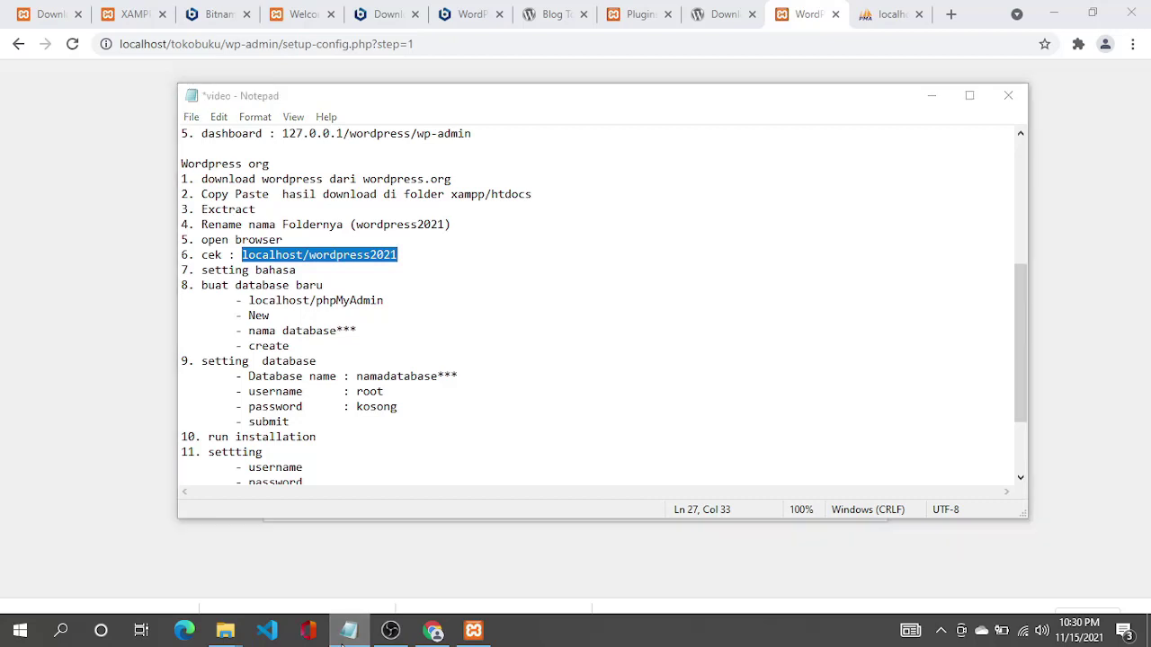
Set the username to root with an empty password and submit the connection details.
double_click(479, 299)
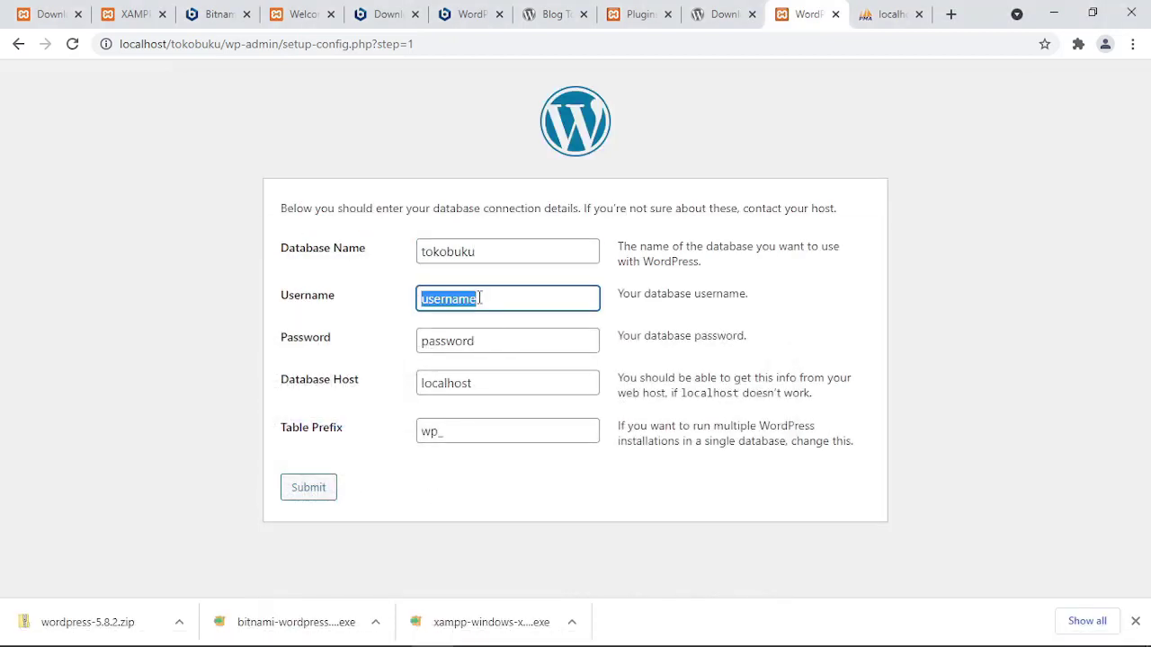
text(root)
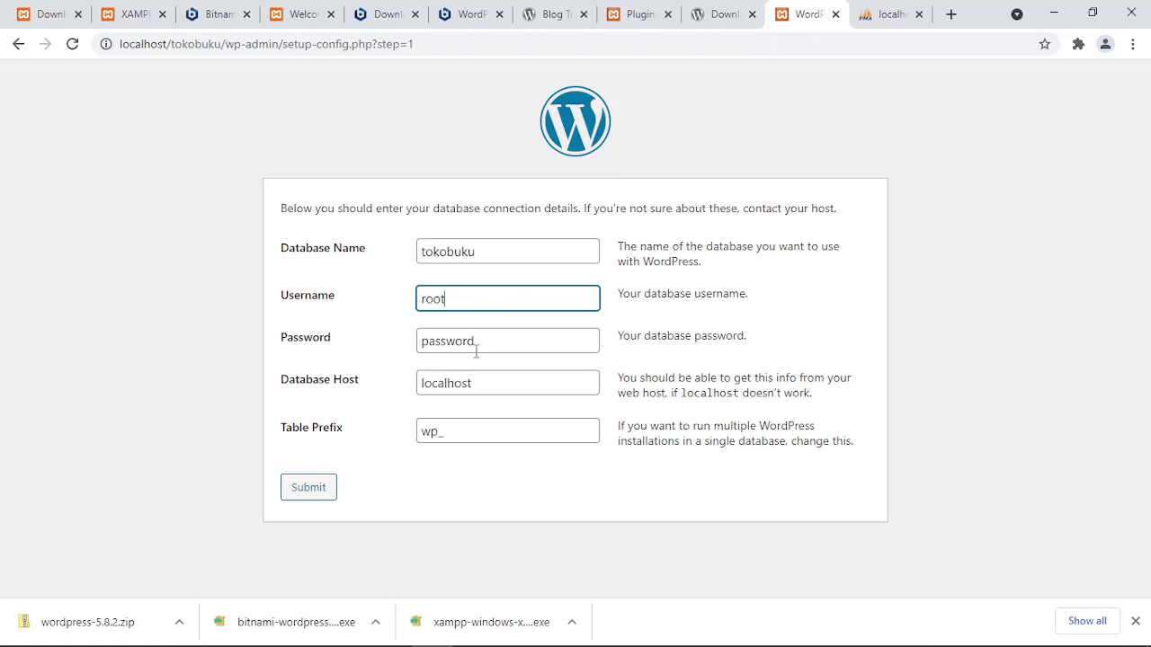
click(480, 342)
key(BackSpace)
key(BackSpace)
key(BackSpace)
key(BackSpace)
key(BackSpace)
key(BackSpace)
key(BackSpace)
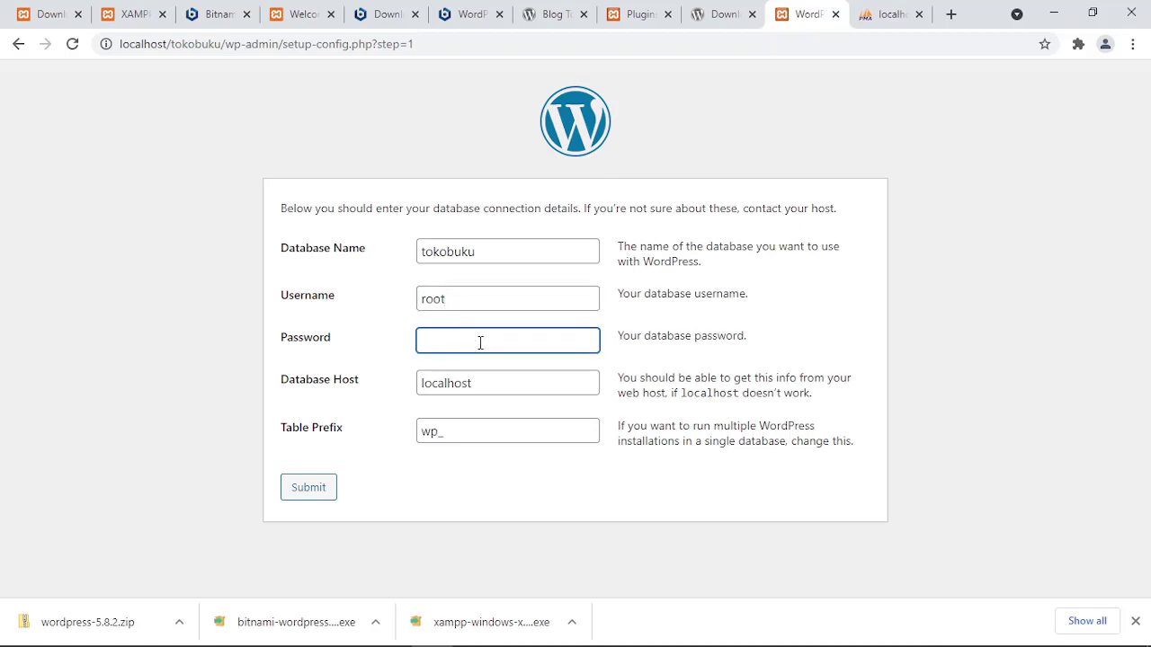
click(438, 493)
click(470, 298)
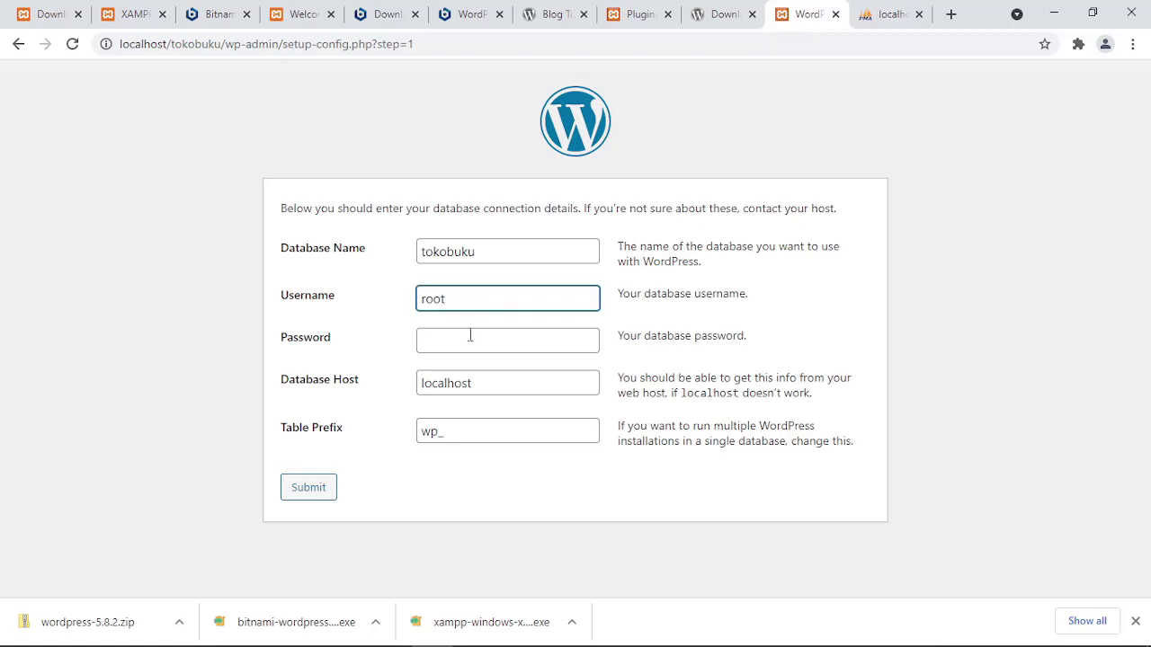
click(470, 336)
mouse_move(392, 635)
click(344, 636)
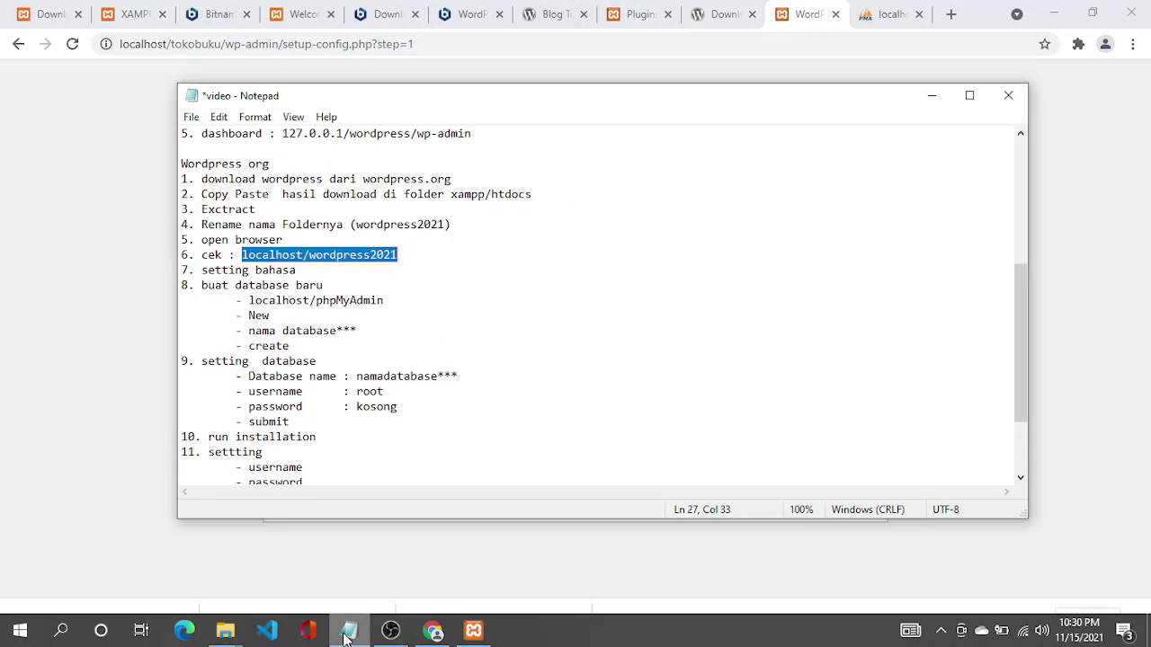
click(347, 635)
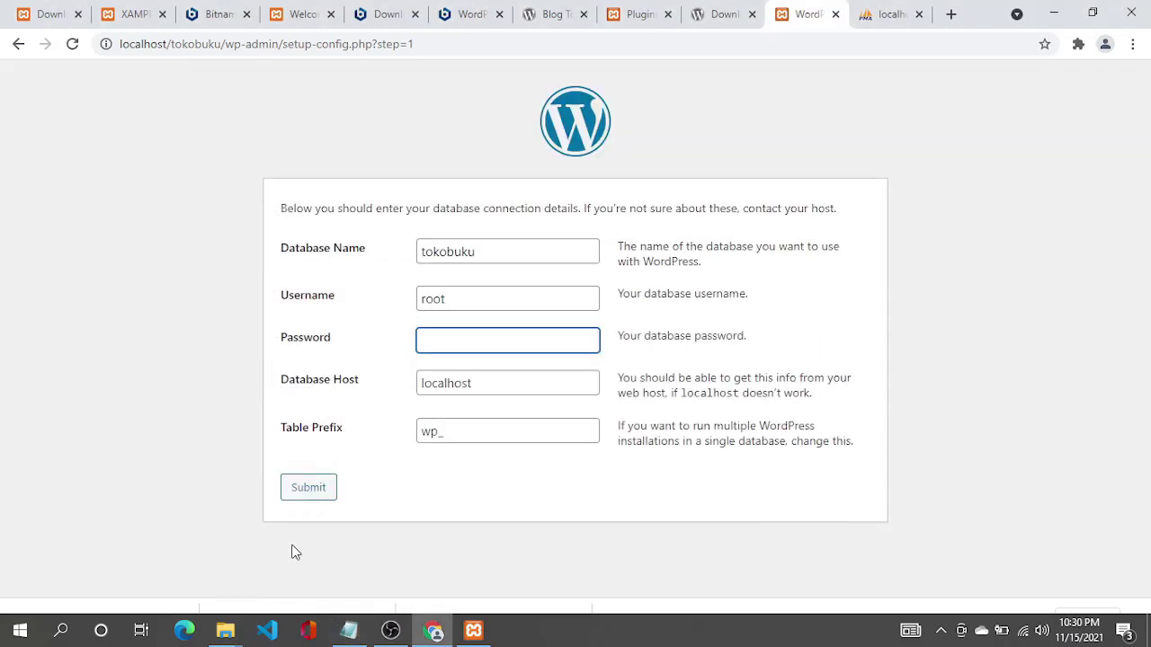
click(314, 487)
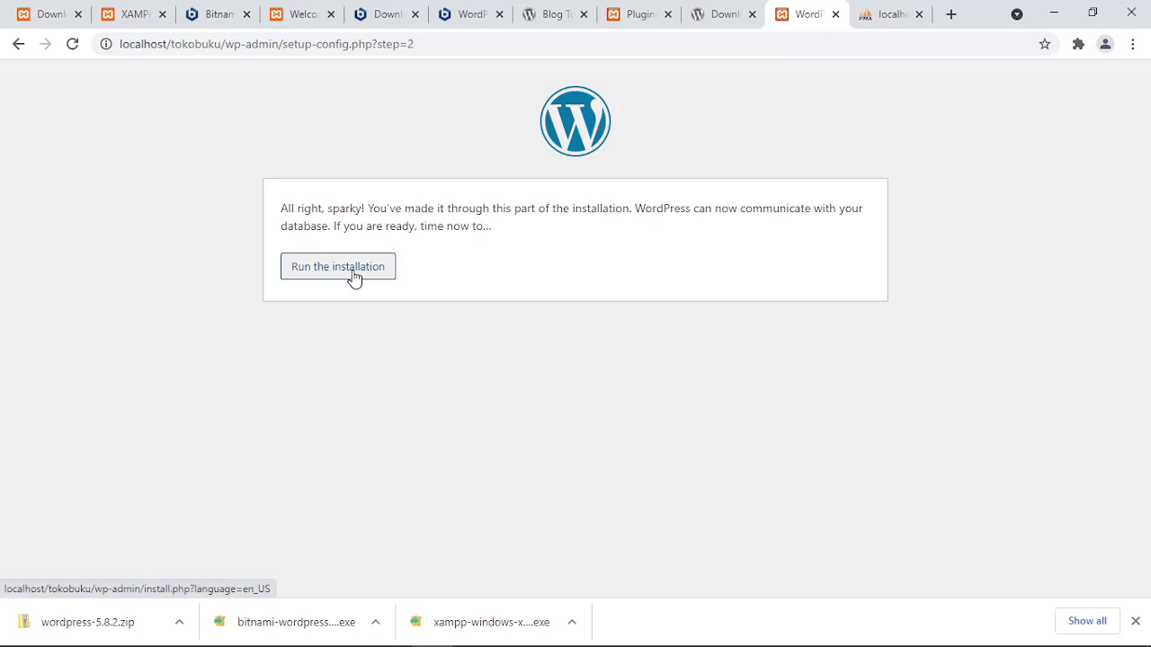
Run the installation and enter site title Toko Buku and username admin1.
click(353, 277)
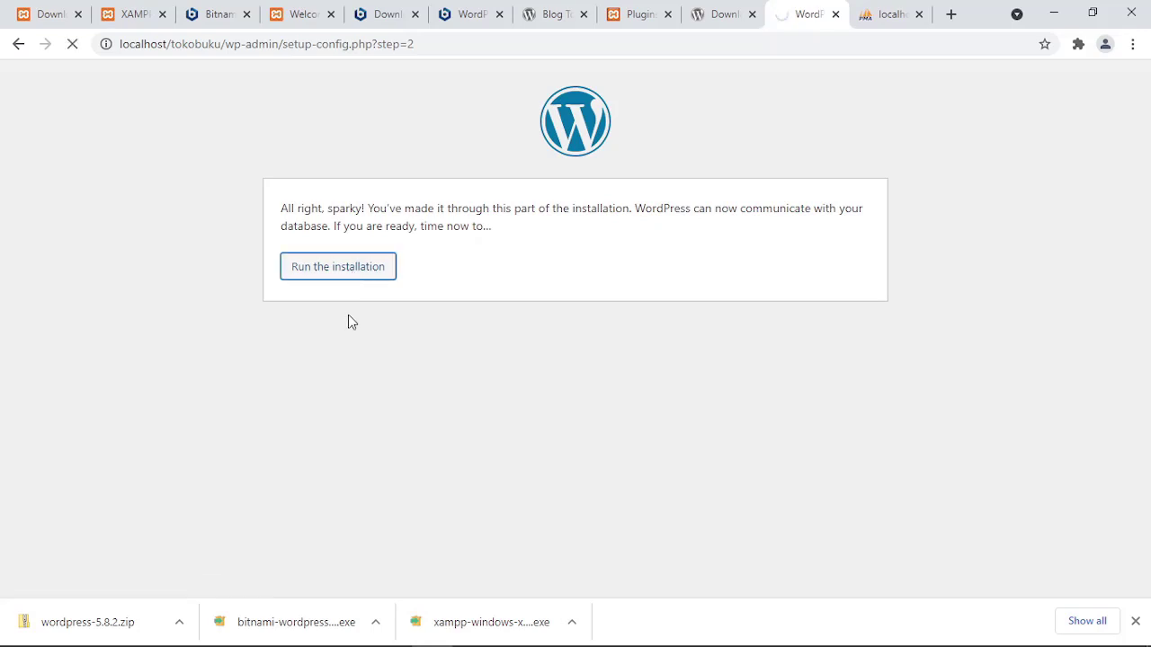
scroll(333, 476, down, 2)
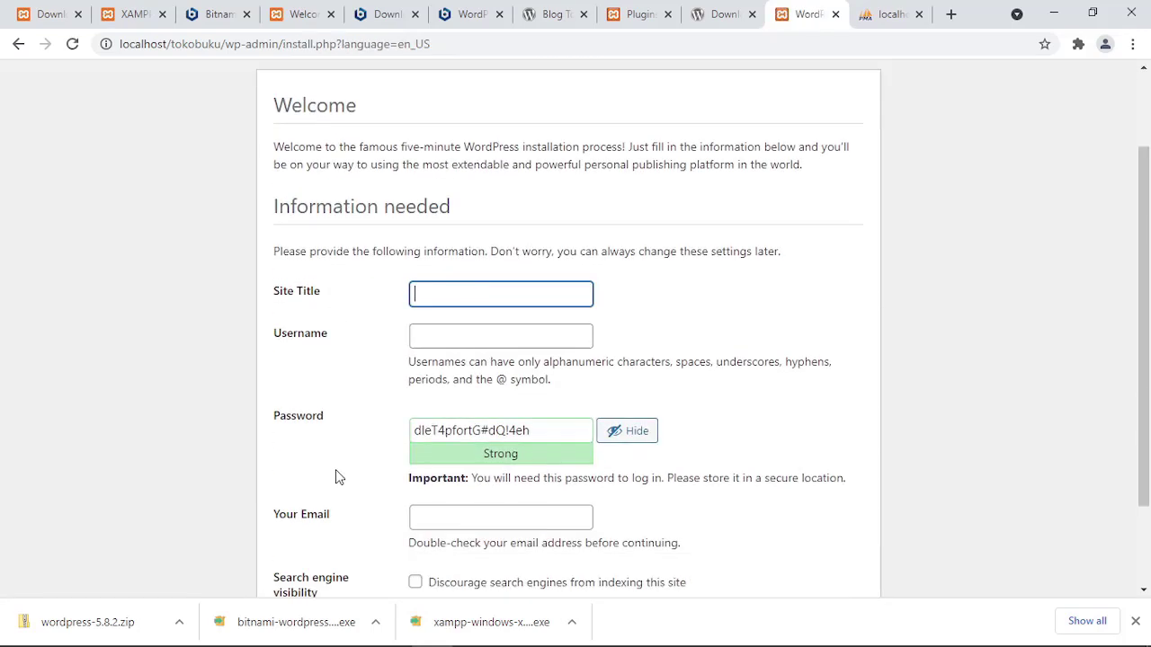
text(To)
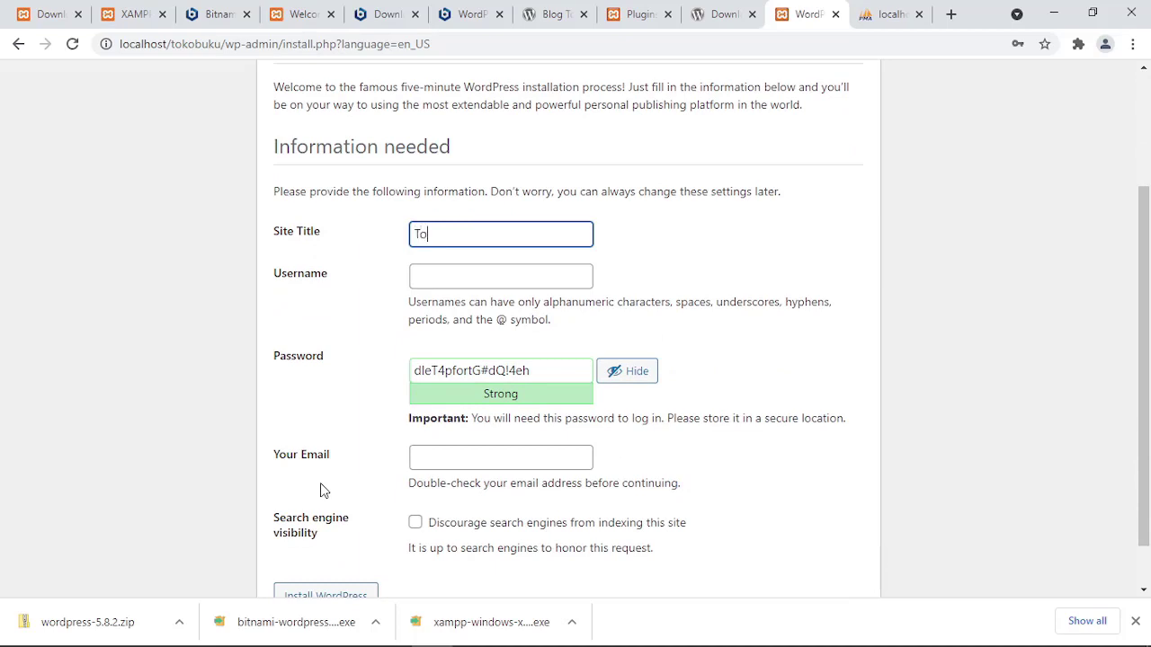
text(koBu)
key(BackSpace)
key(BackSpace)
text(Buku)
click(466, 284)
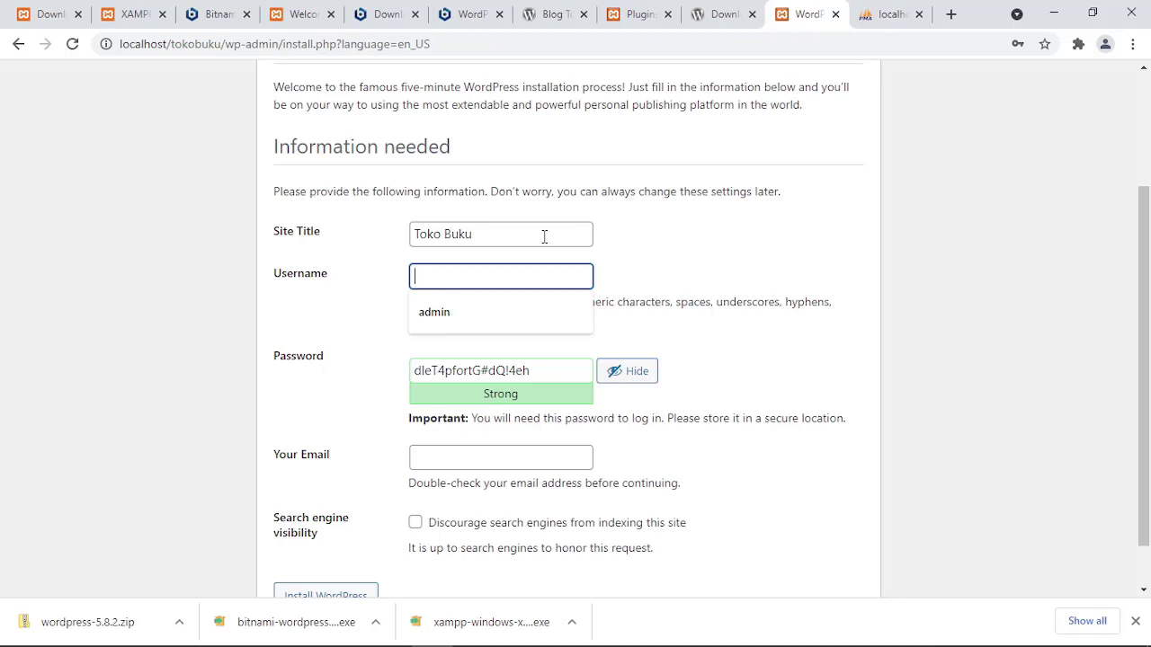
text(admin)
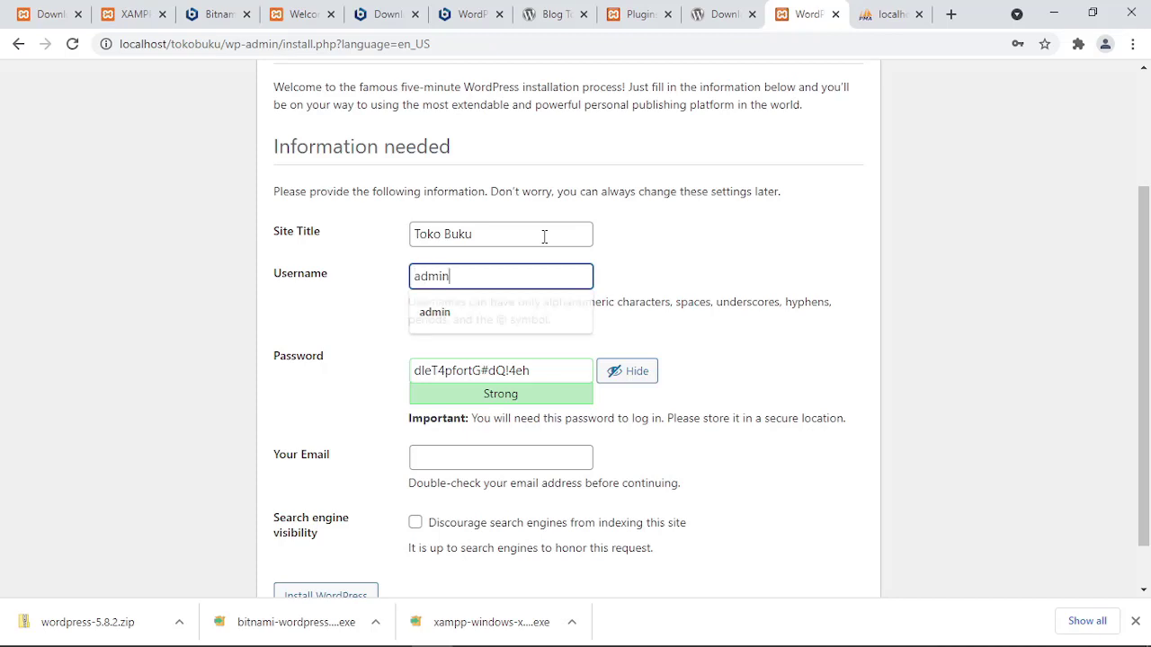
text(1)
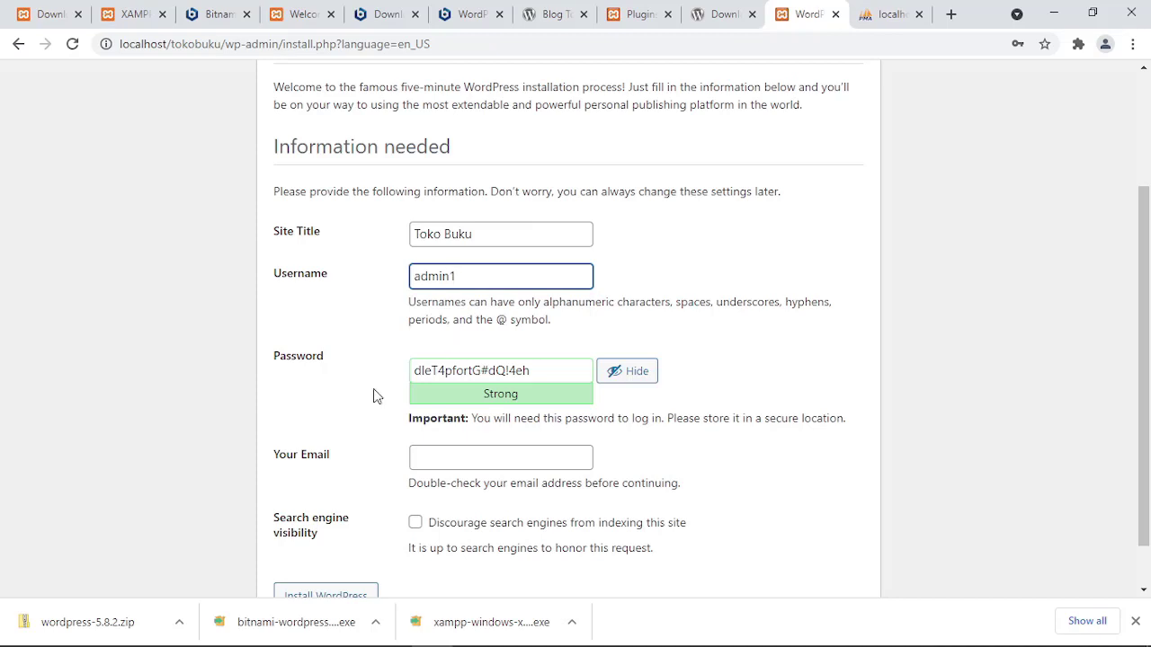
click(324, 421)
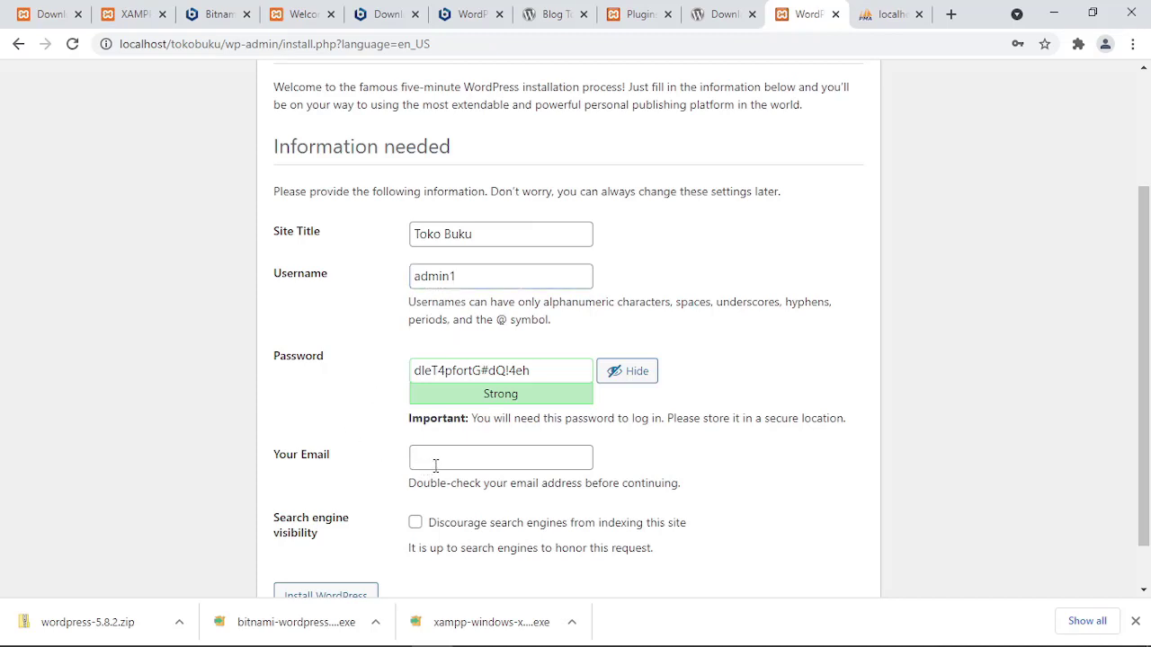
Replace the generated password with a short weak password and confirm using it.
scroll(437, 466, down, 1)
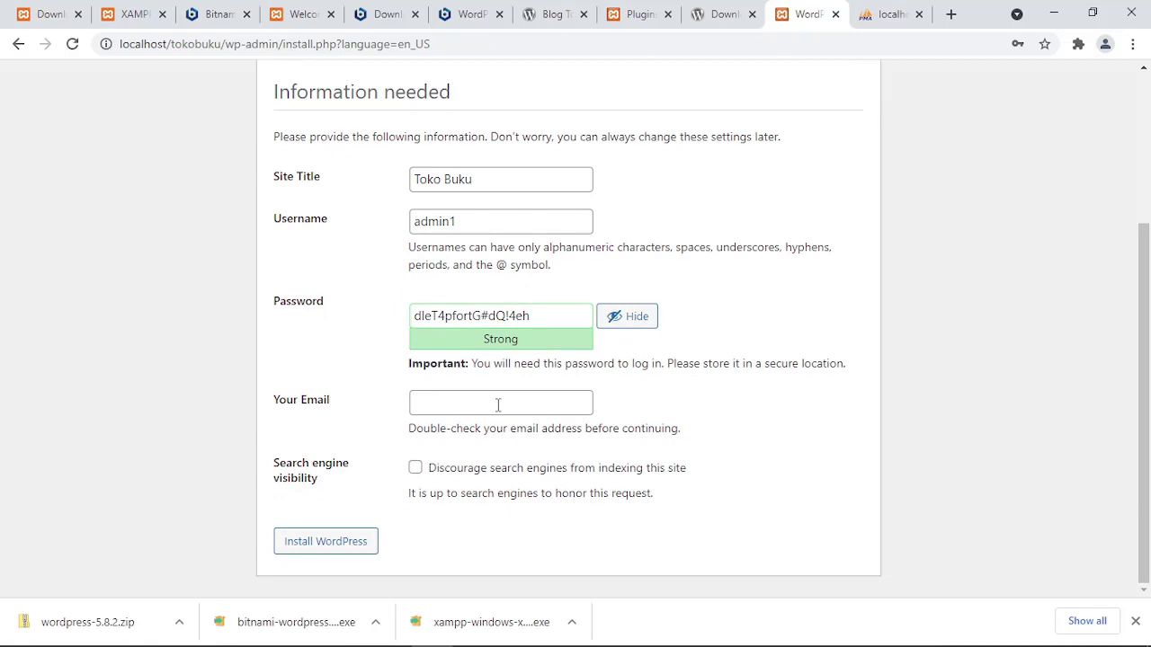
drag(543, 318, 355, 337)
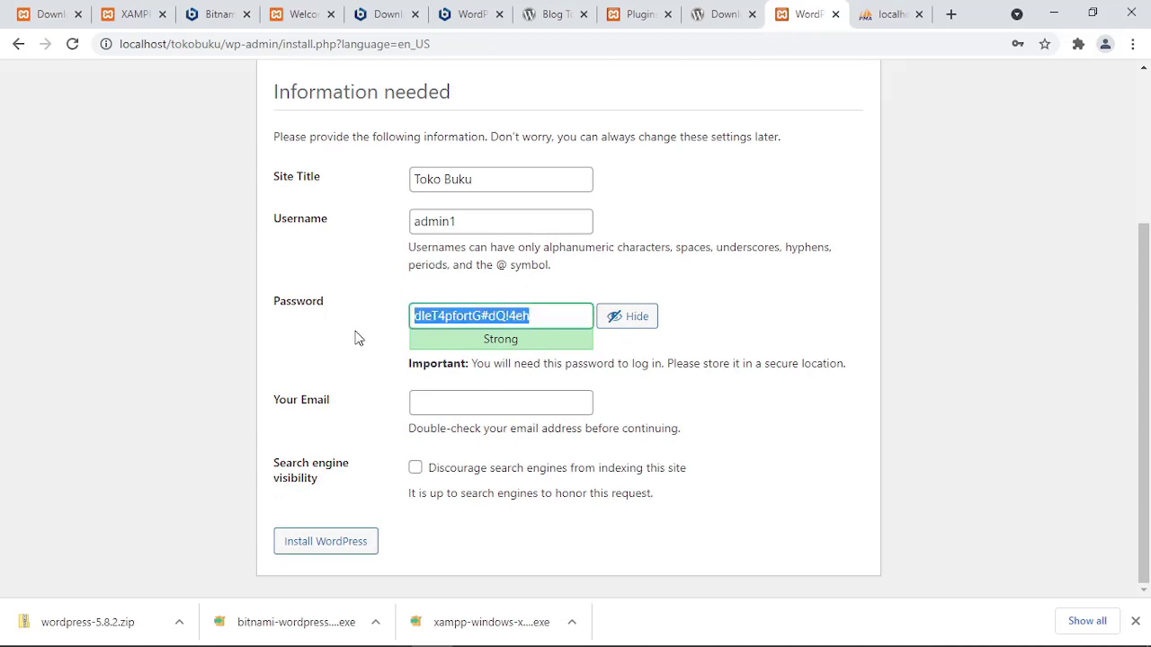
key(BackSpace)
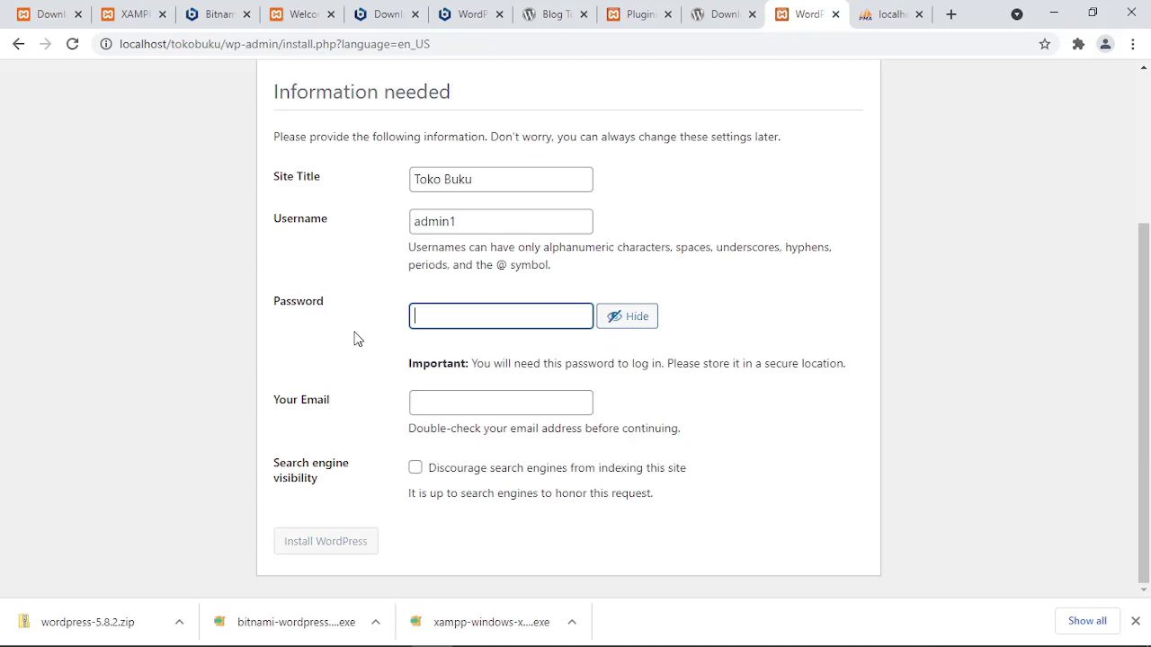
text(d)
key(BackSpace)
right_click(553, 355)
click(634, 317)
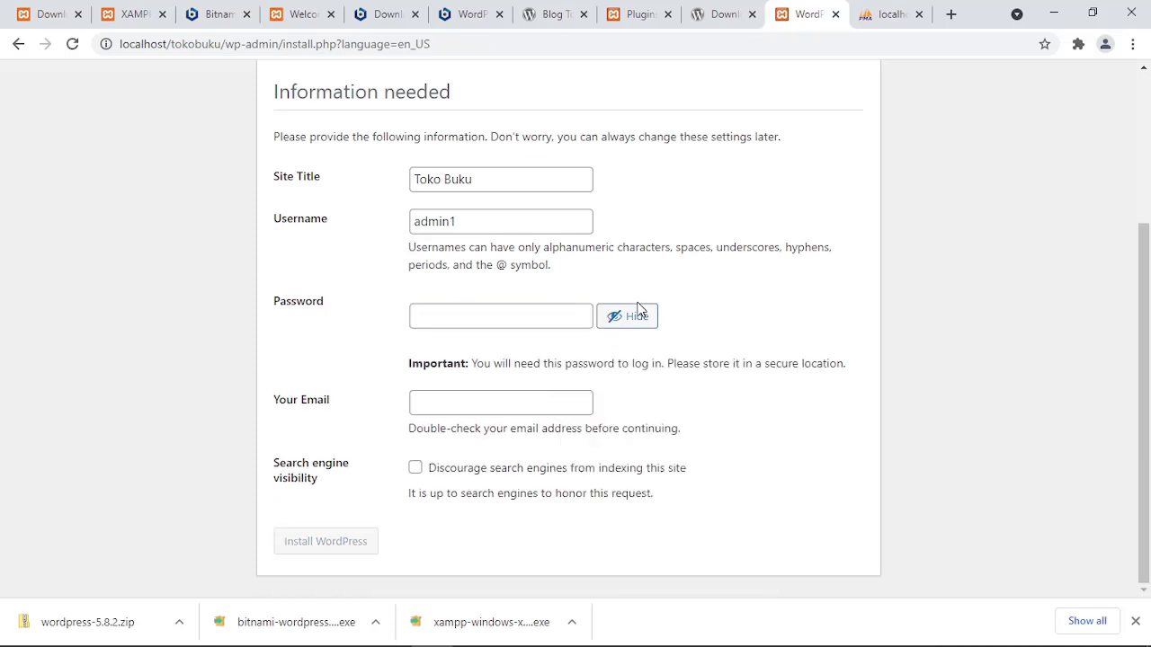
click(641, 320)
click(502, 315)
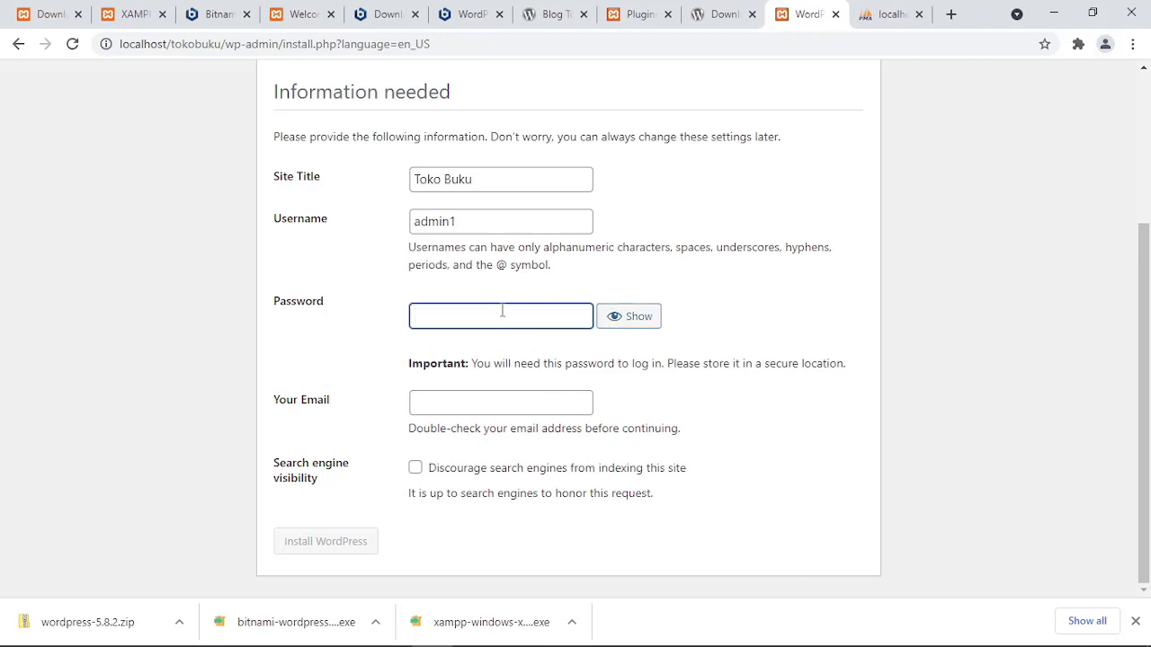
text(d)
key(BackSpace)
text(1234)
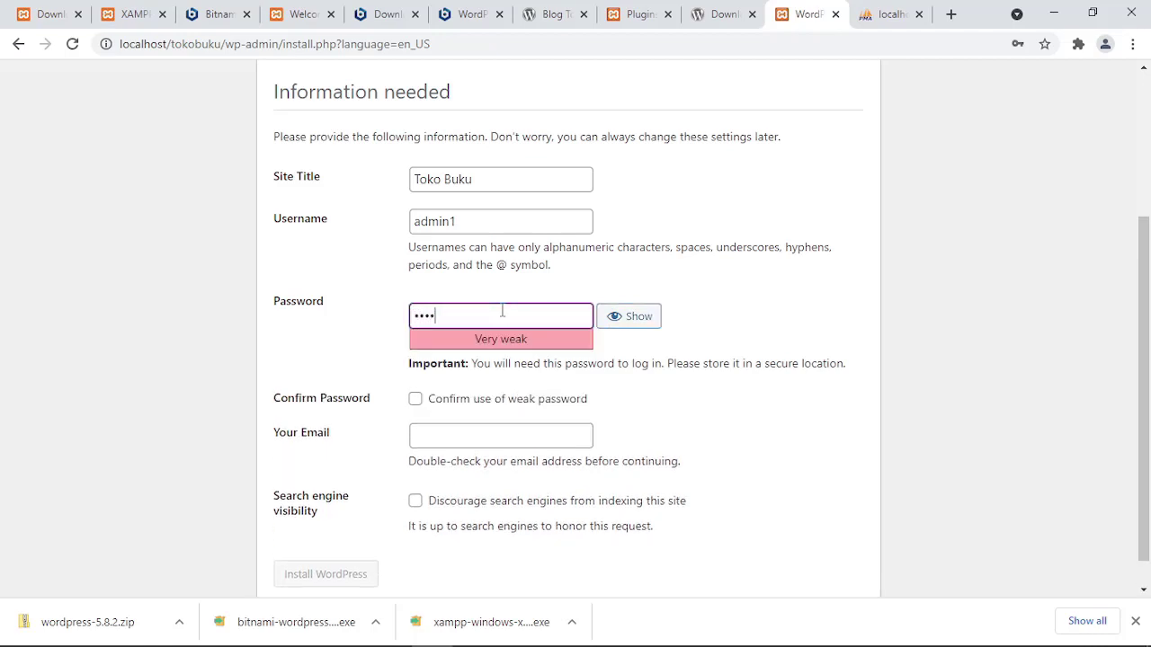
key(BackSpace)
key(BackSpace)
key(BackSpace)
text(admin)
click(349, 365)
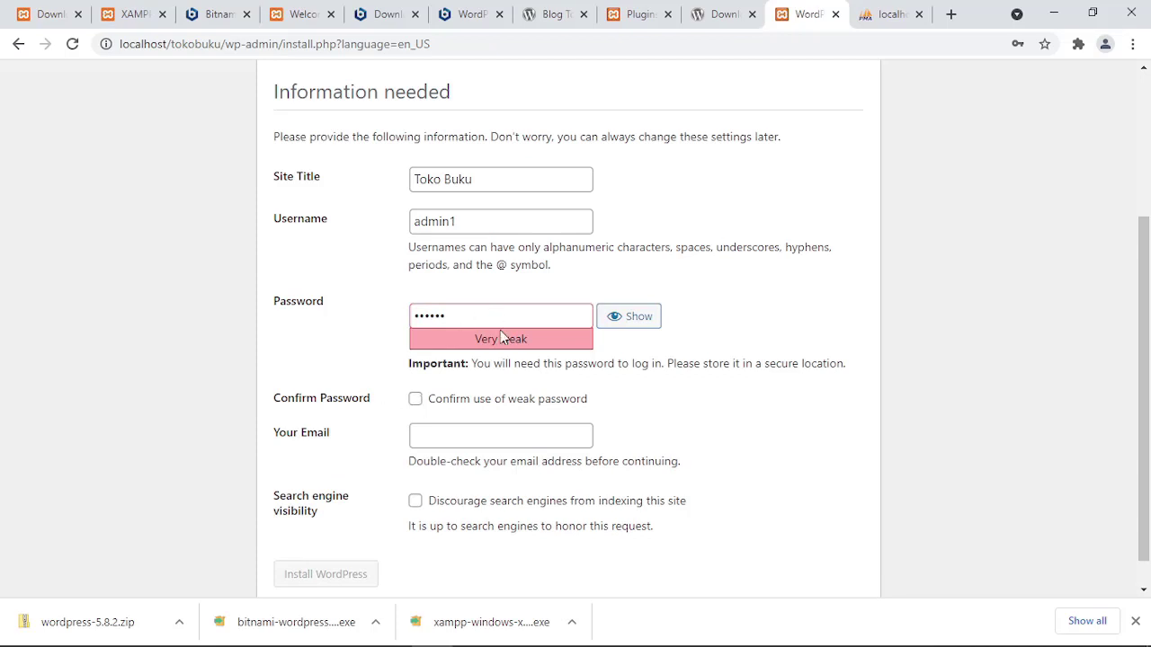
click(415, 400)
Enter the admin e-mail address and start installing WordPress.
scroll(352, 496, down, 1)
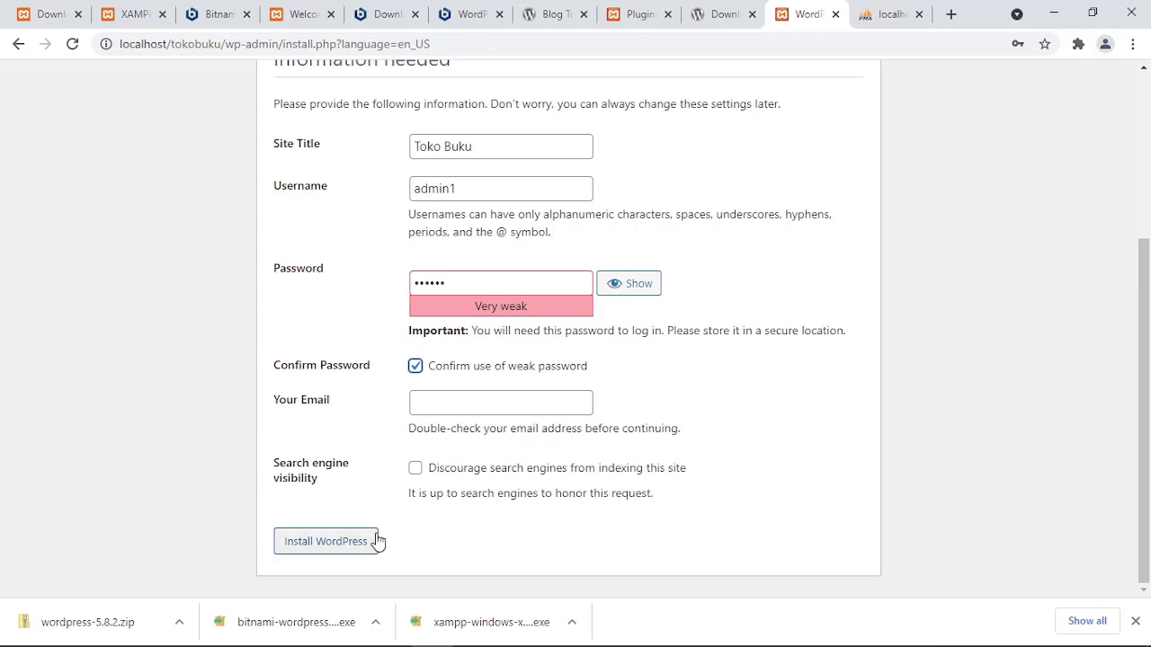
click(453, 411)
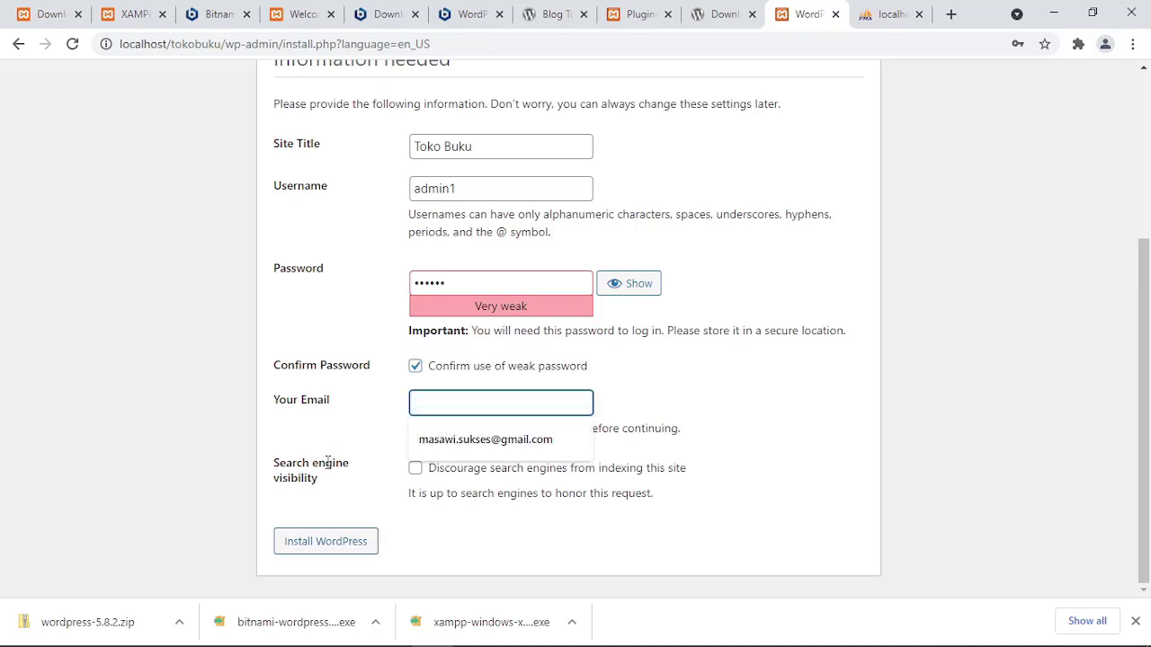
click(368, 429)
click(456, 402)
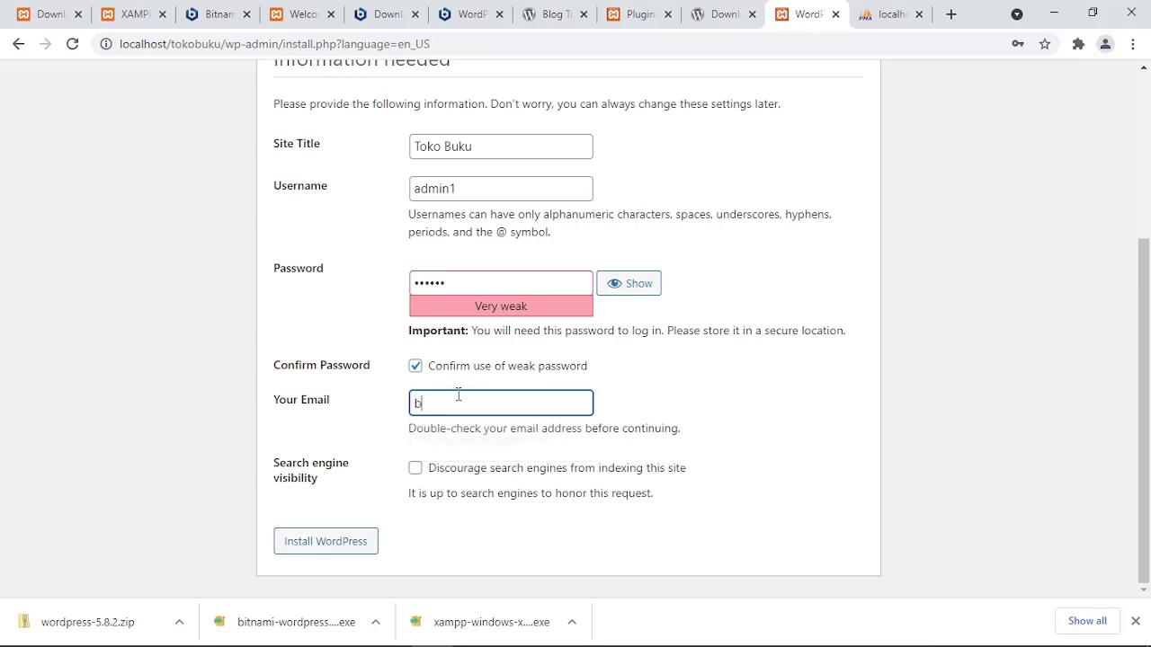
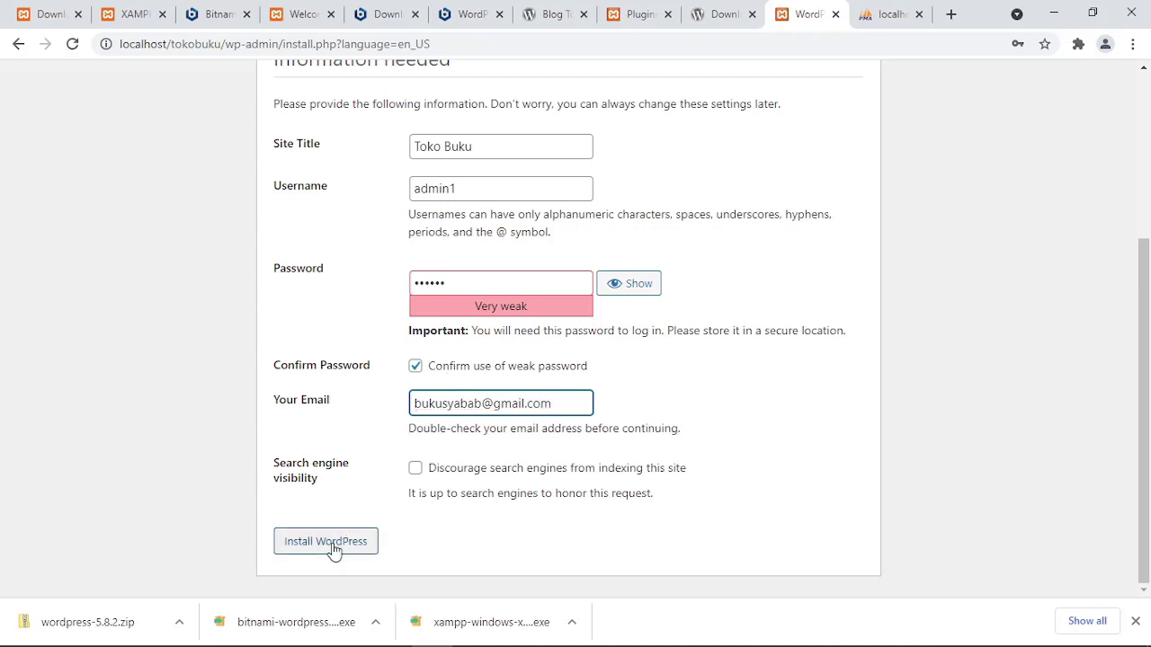
click(333, 551)
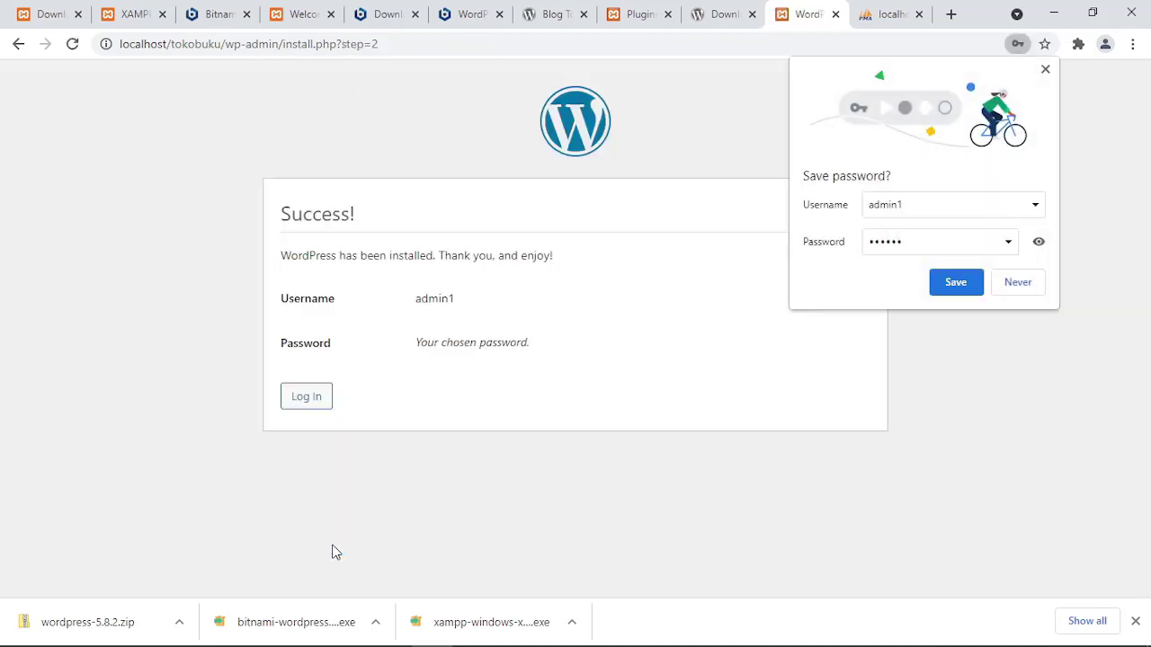
Decline saving the password in Chrome, then log in as admin1 with its password.
click(1008, 283)
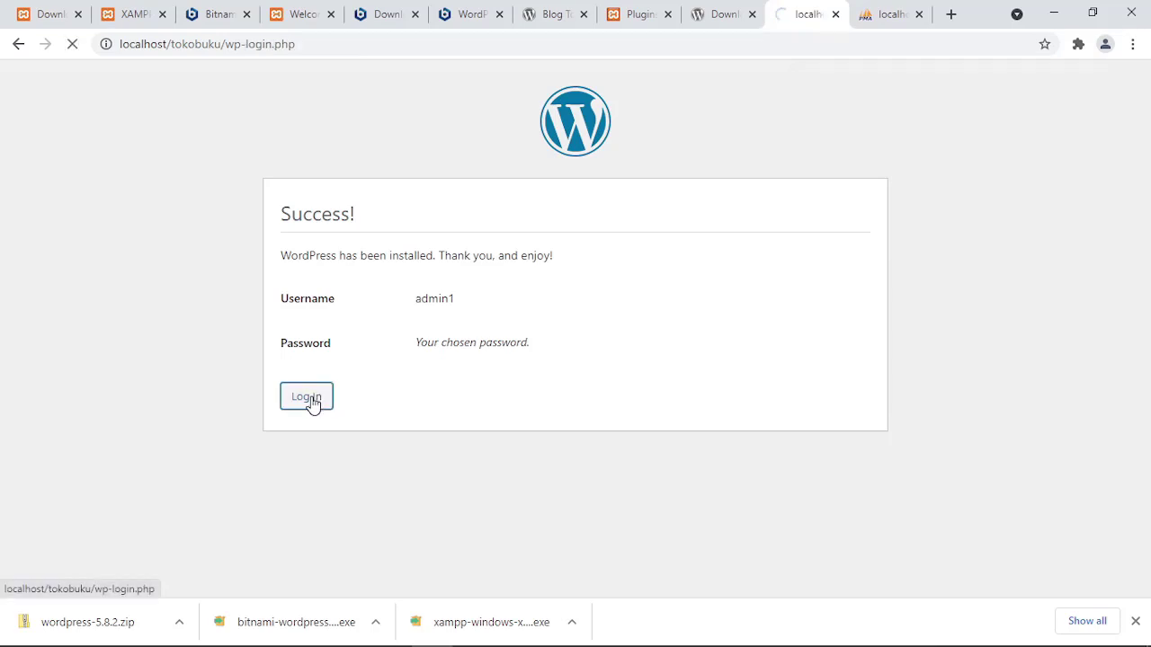
text(admin1)
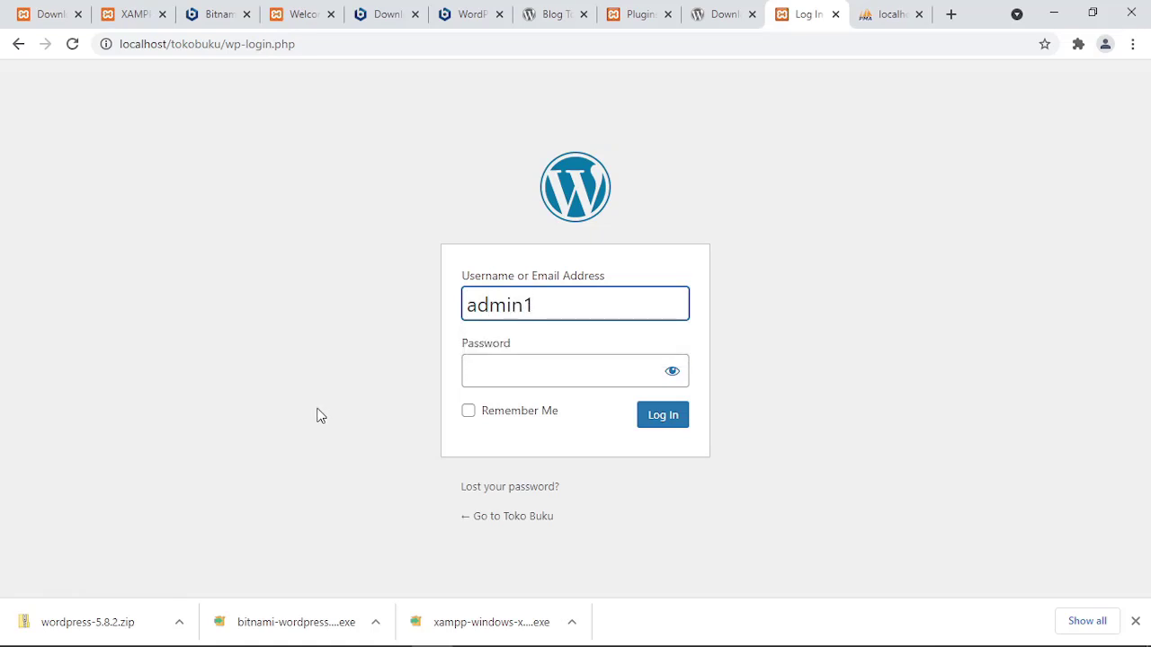
click(499, 370)
text(admin)
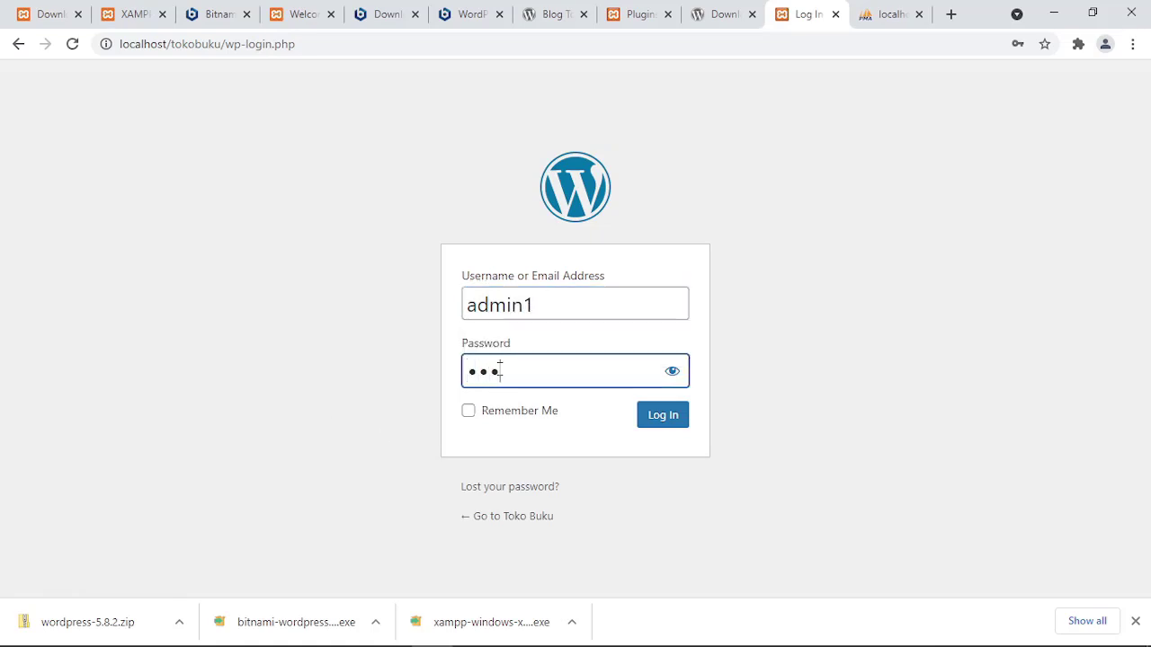
key(BackSpace)
key(BackSpace)
key(BackSpace)
key(BackSpace)
text(admin1)
click(668, 419)
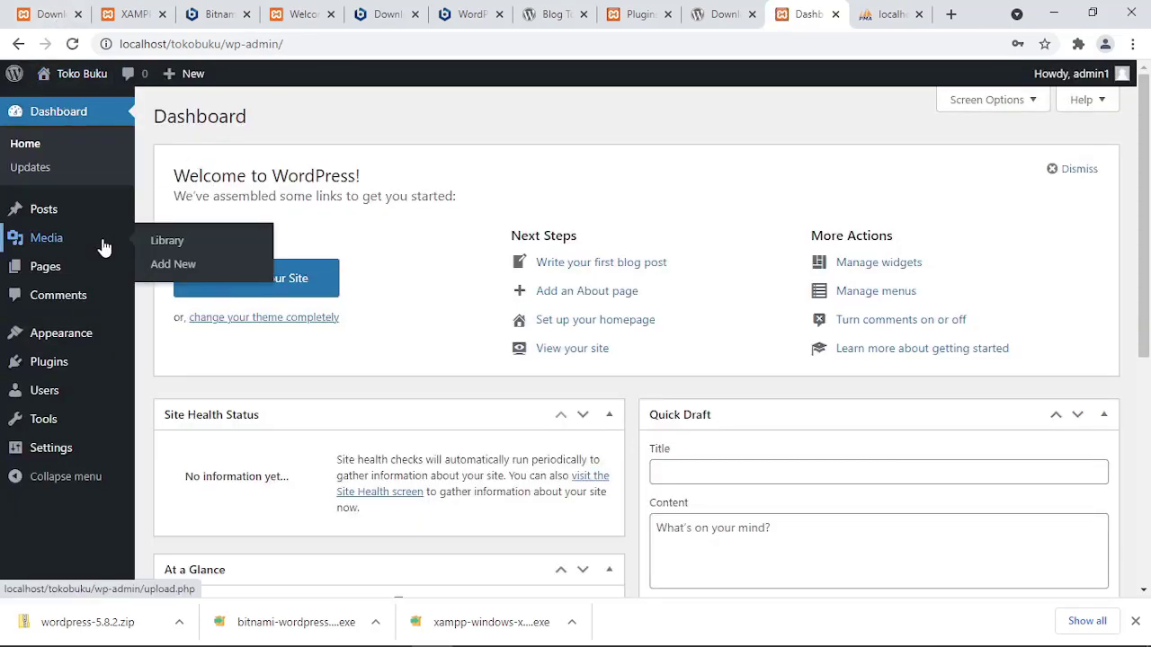
Visit the Toko Buku site from the admin bar and move its tab after phpMyAdmin.
mouse_move(70, 85)
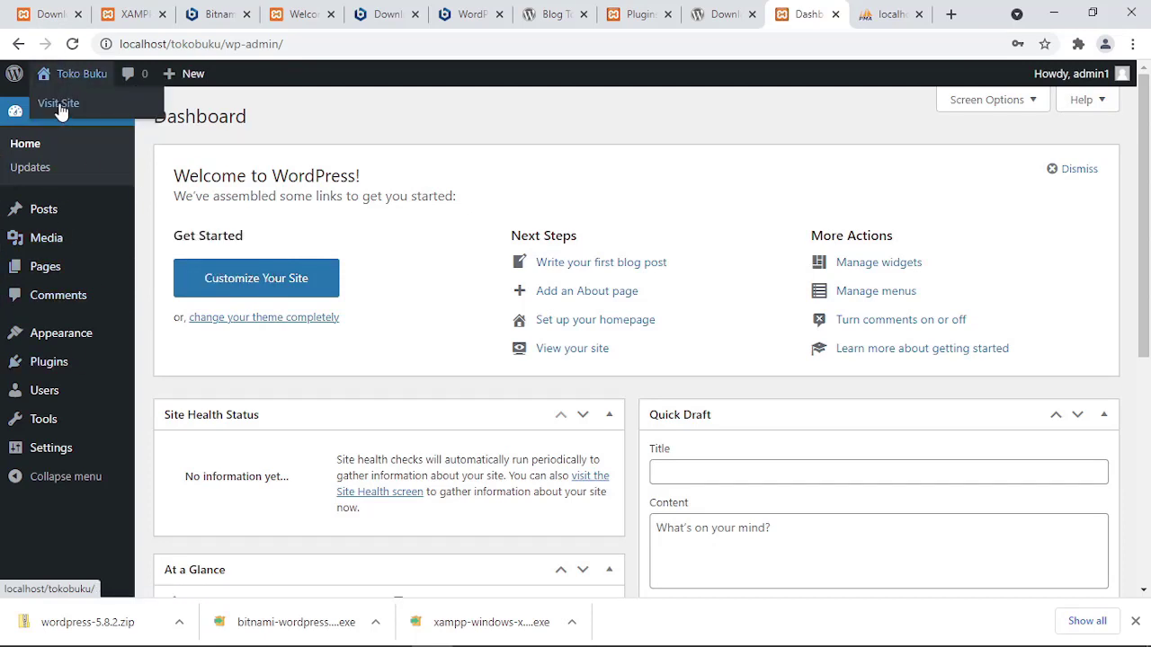
click(59, 105)
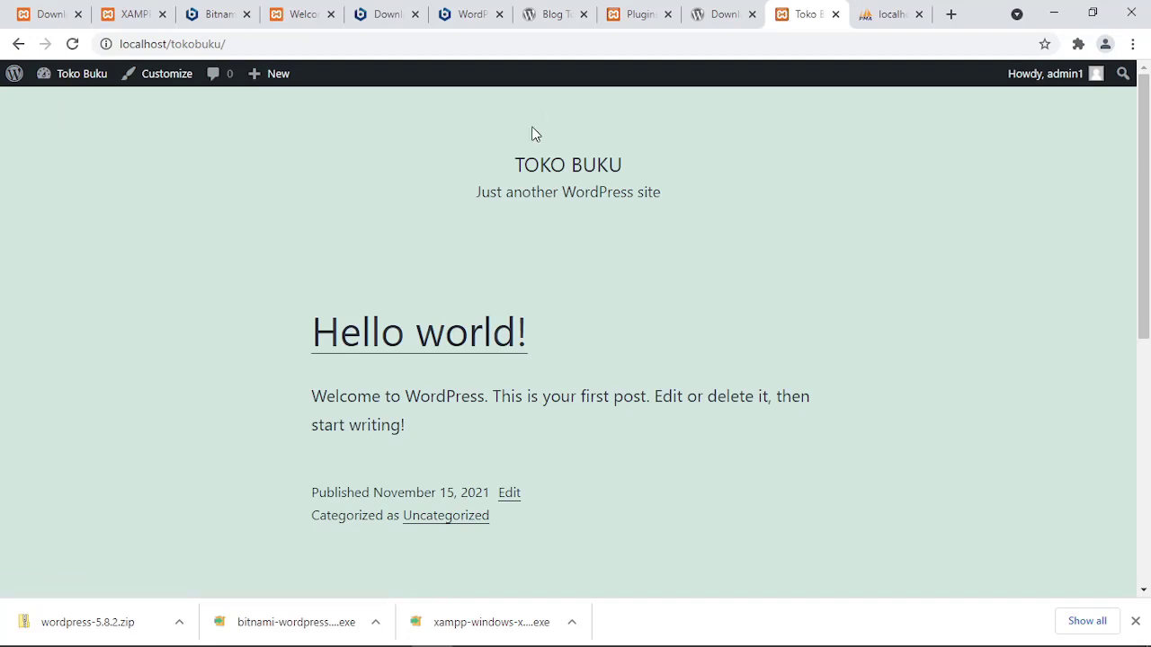
scroll(461, 261, down, 5)
scroll(463, 278, up, 5)
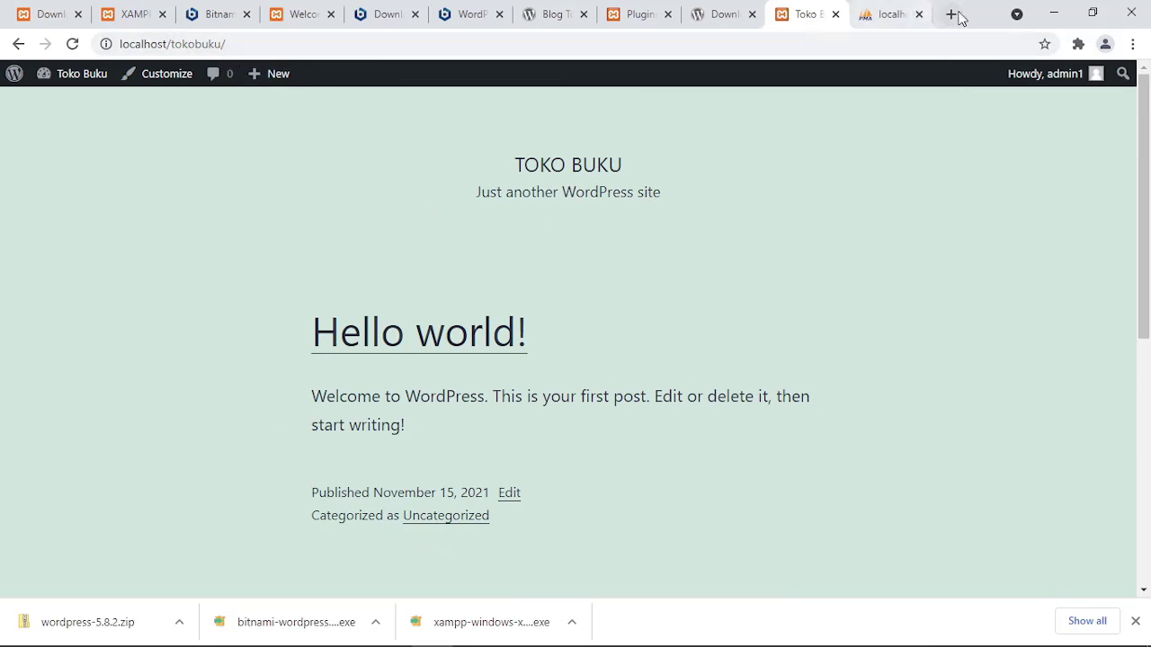
drag(806, 18, 886, 18)
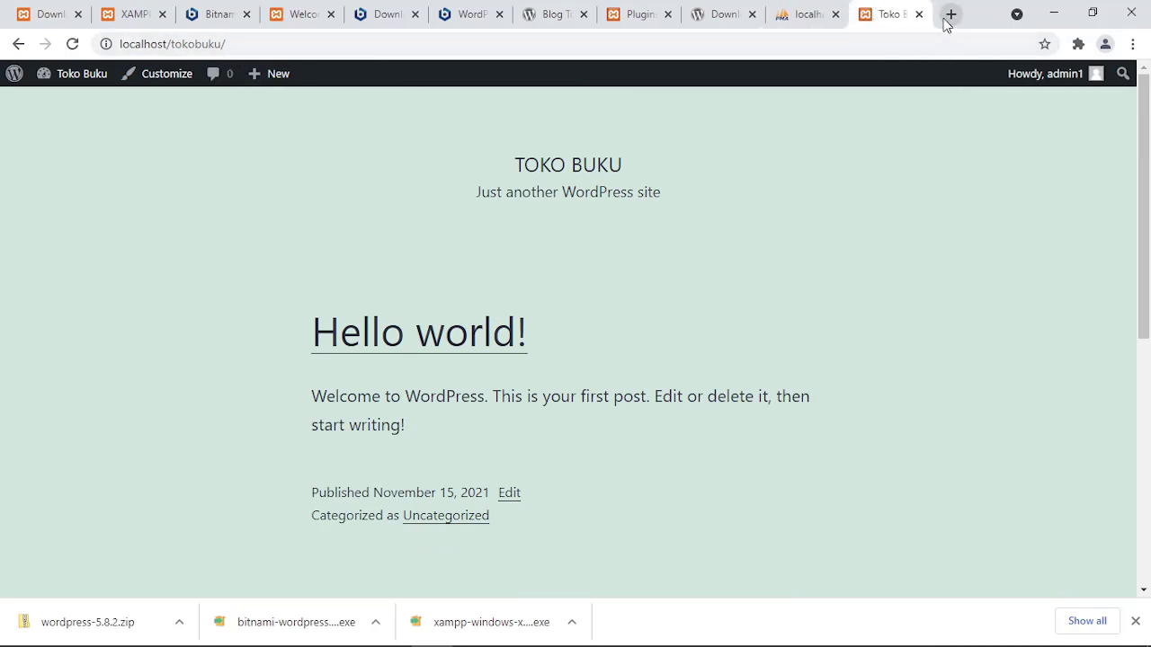
Load the local BukuSyabab Blog at localhost/wordpress in a new tab.
click(948, 18)
text(localhost)
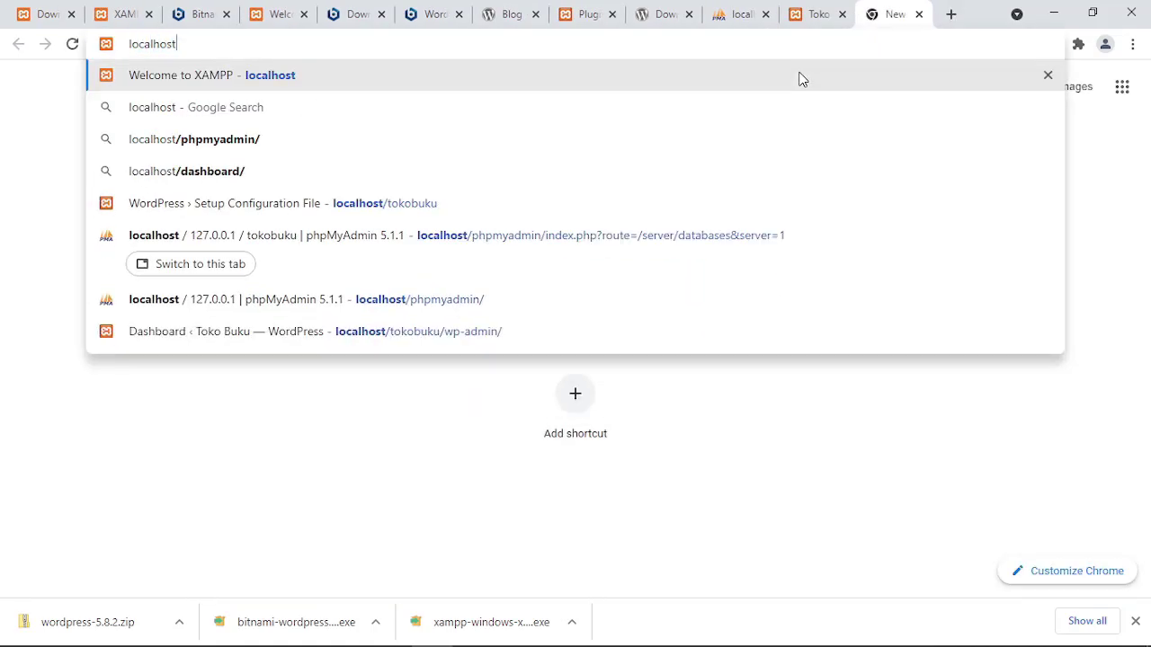
text(/wordpr)
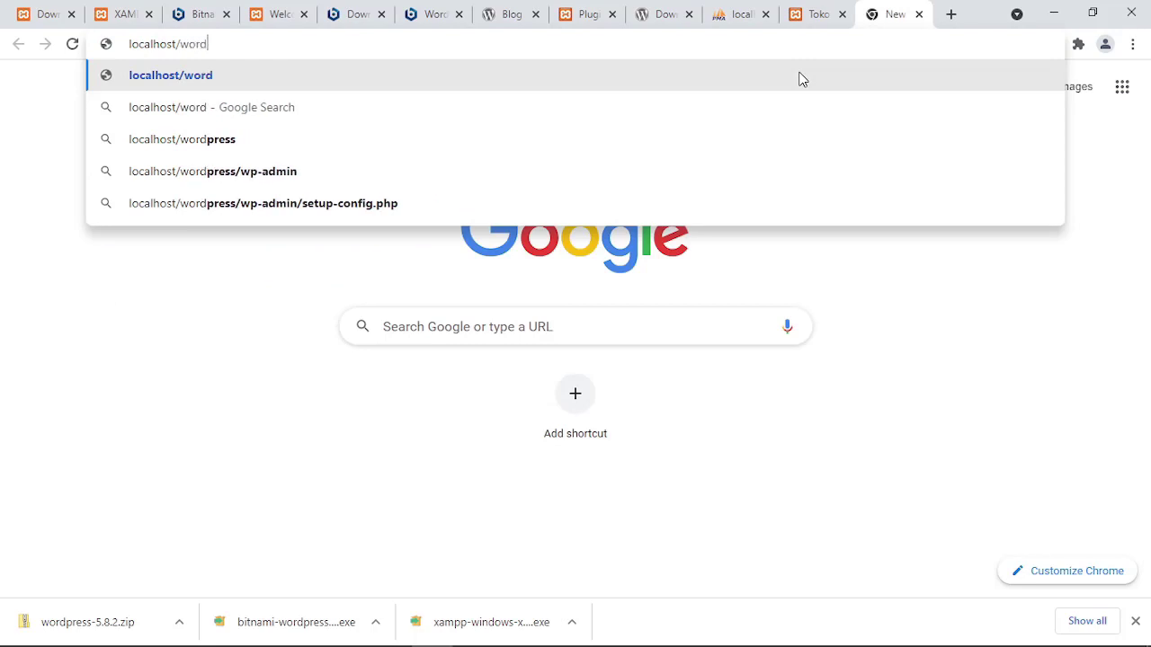
text(ess)
key(Return)
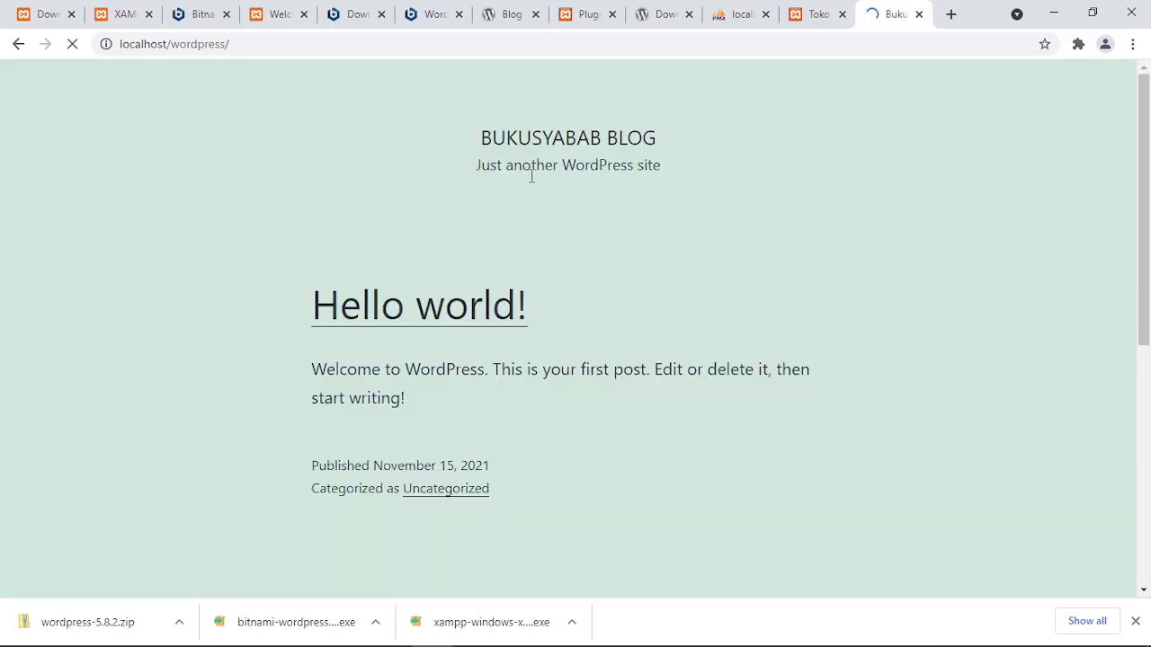
scroll(544, 256, down, 5)
scroll(544, 256, up, 5)
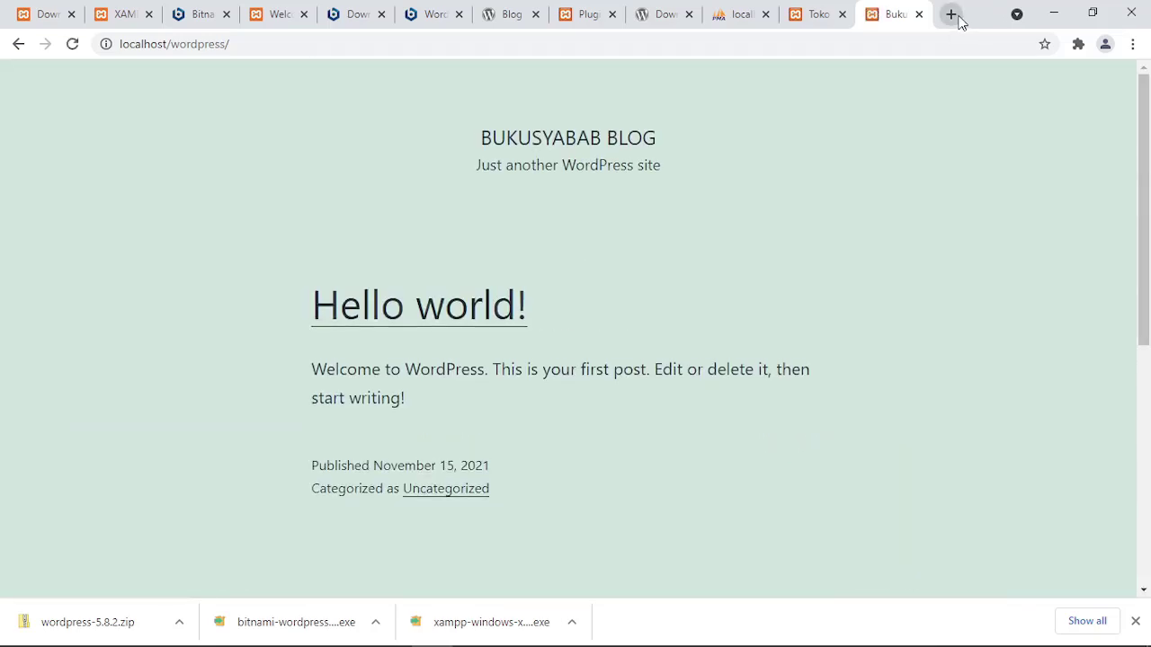
Load the Toko Buku site at localhost/tokobuku in another new tab.
click(951, 14)
text(lok)
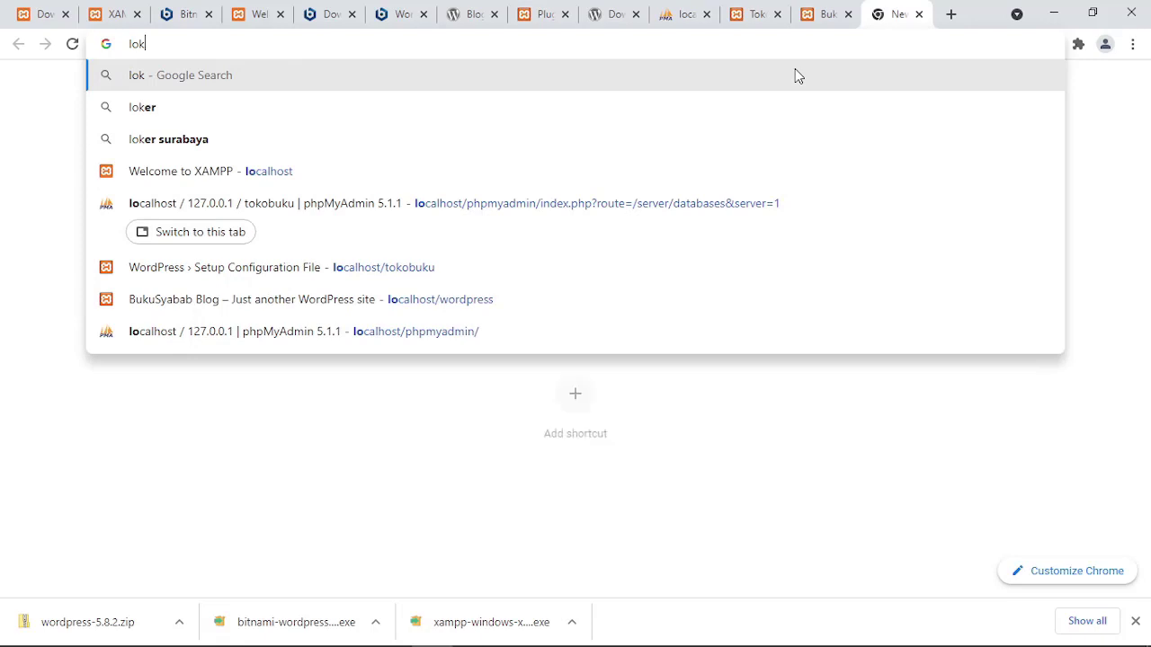
key(BackSpace)
text(calhost)
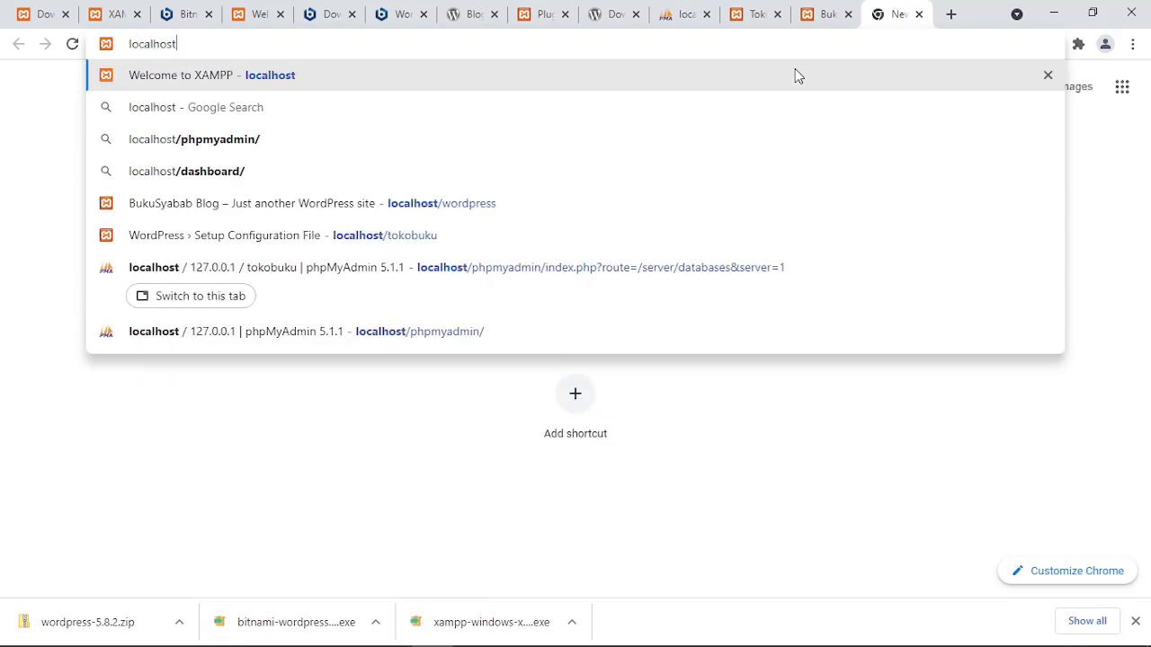
text(/tokob)
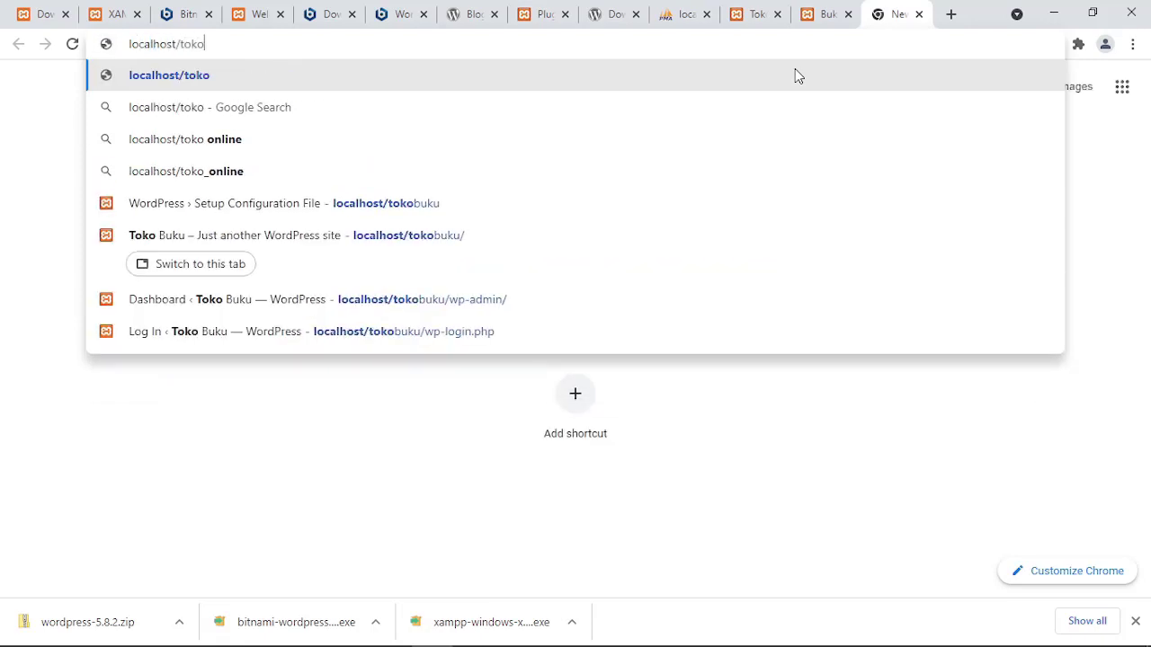
text(uku)
key(Return)
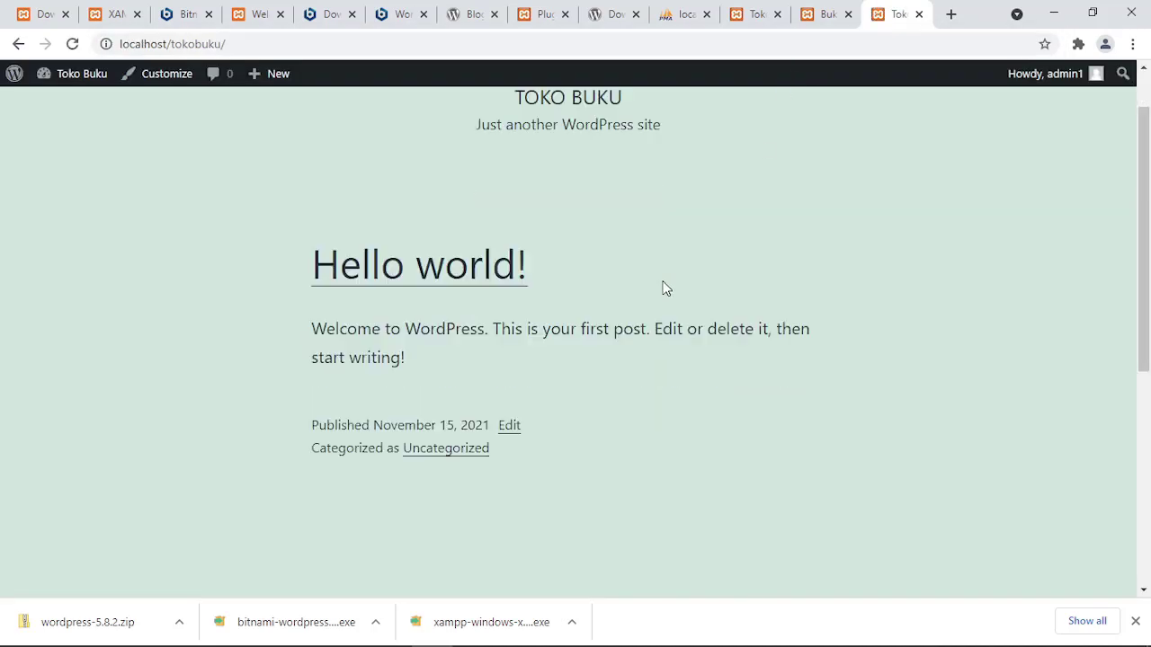
scroll(662, 287, down, 10)
scroll(666, 293, up, 10)
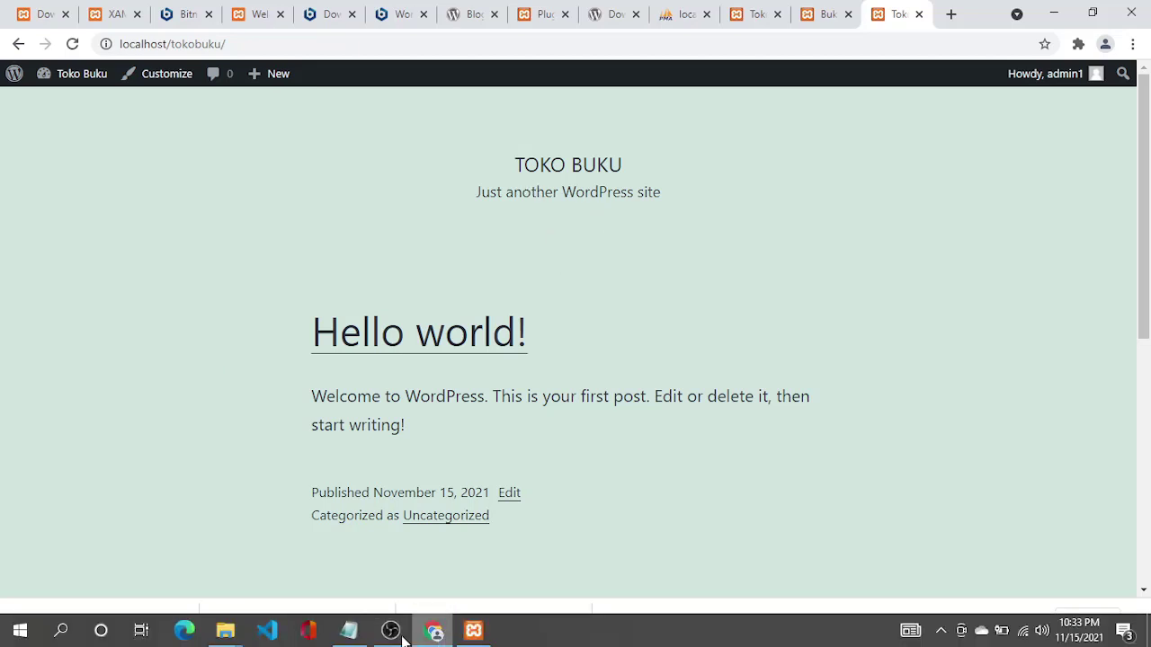
click(332, 617)
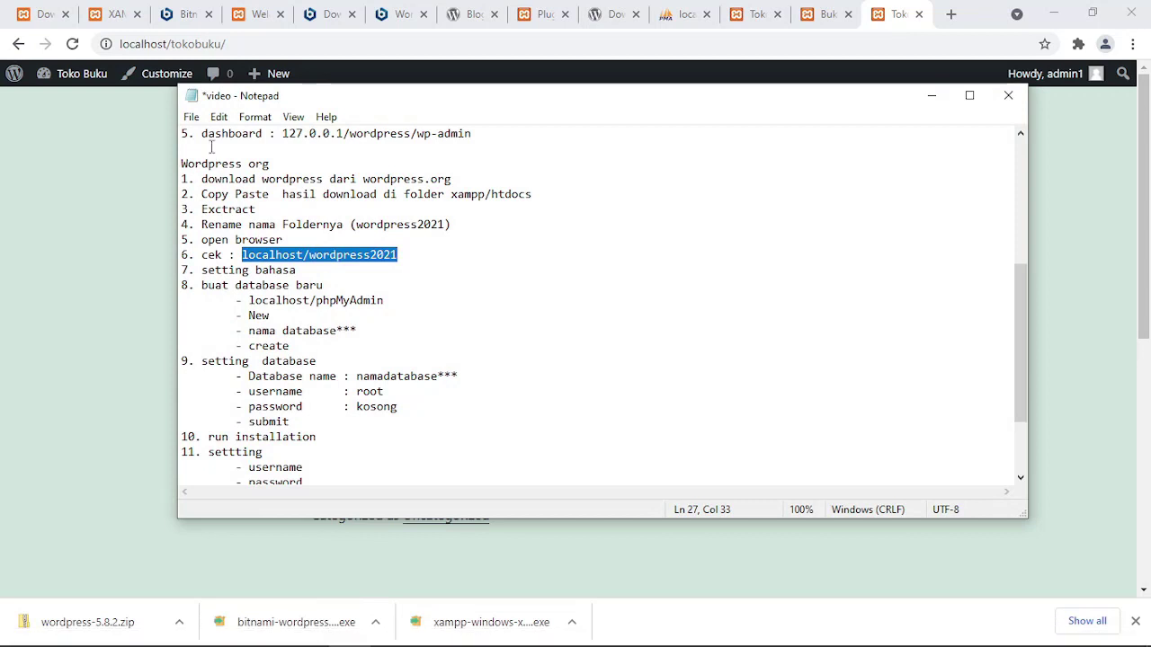
drag(181, 164, 545, 495)
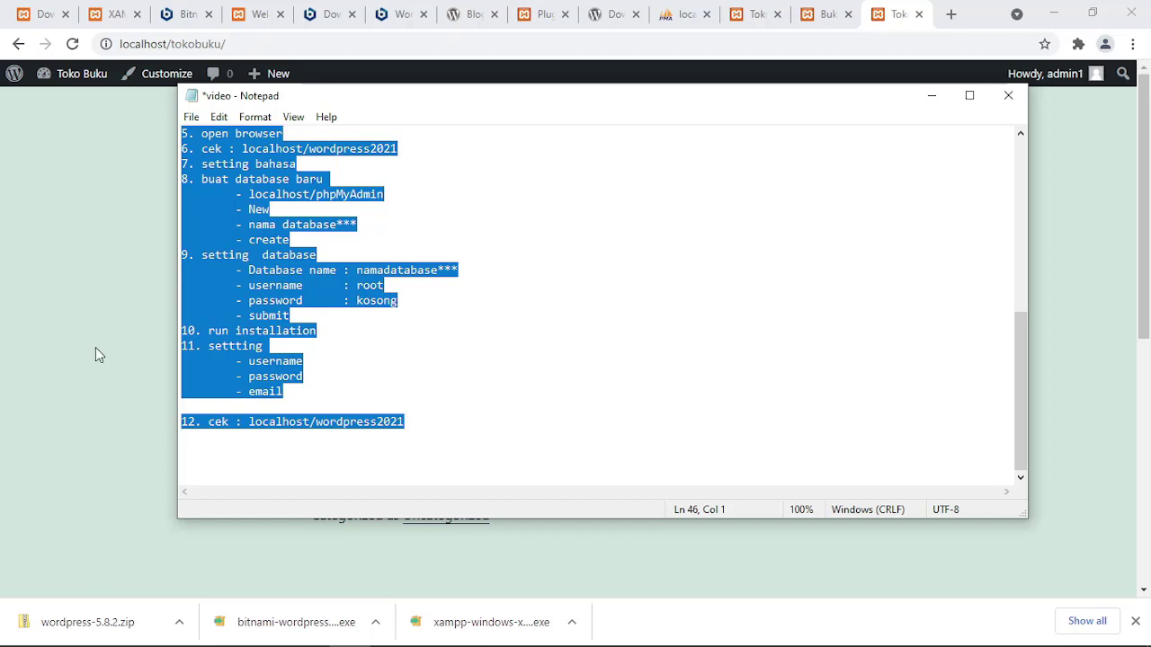
click(46, 345)
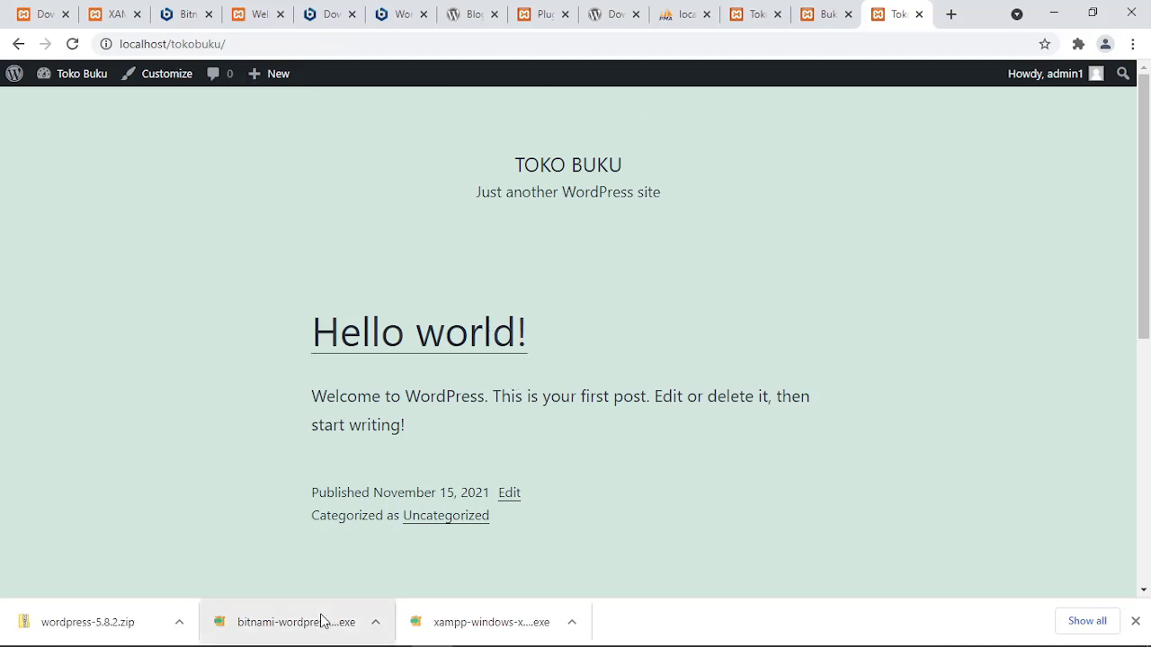
mouse_move(286, 646)
mouse_move(225, 630)
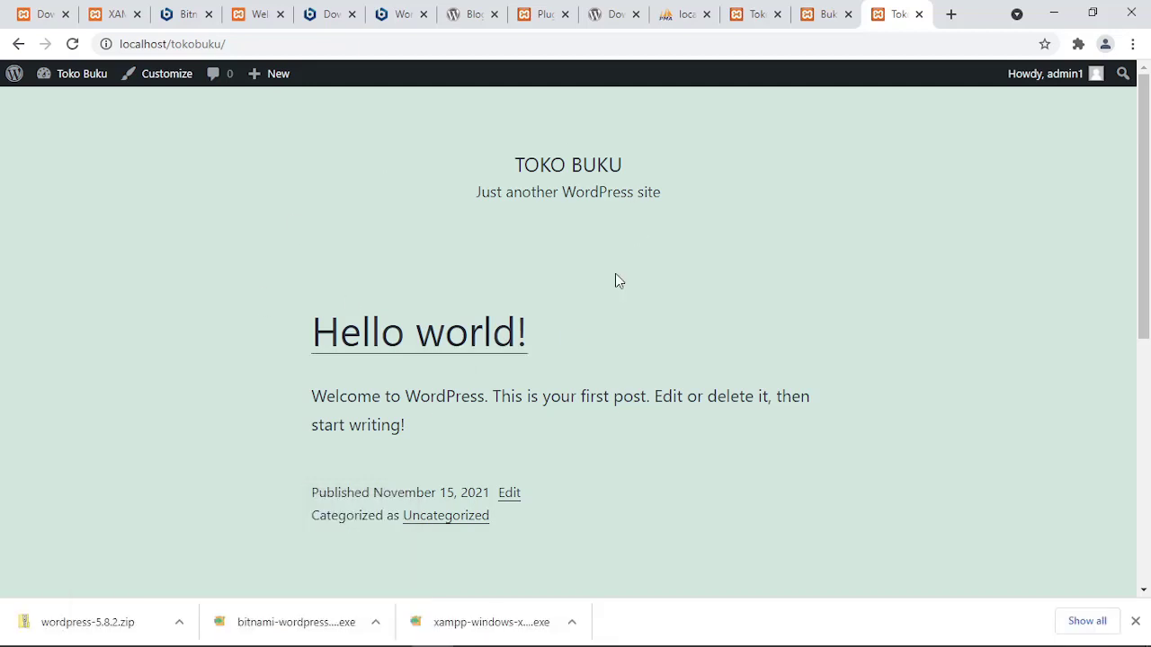
Cycle through the BukuSyabab Blog, WordPress download and local Plugins tabs, scrolling the plugins list.
click(814, 11)
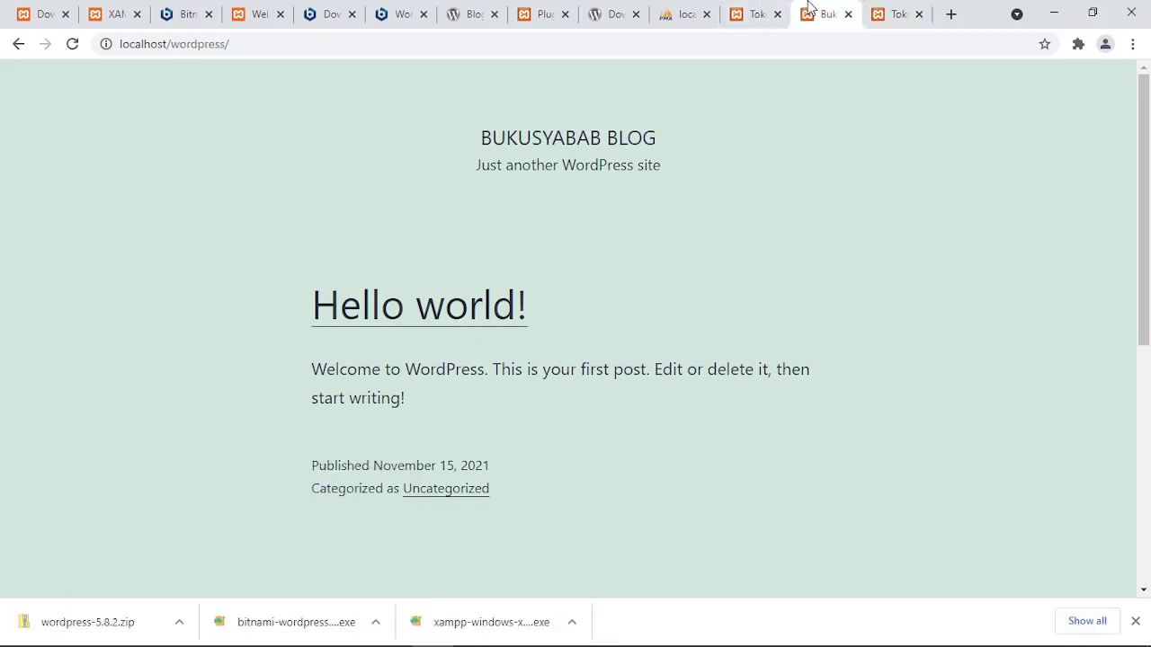
click(611, 12)
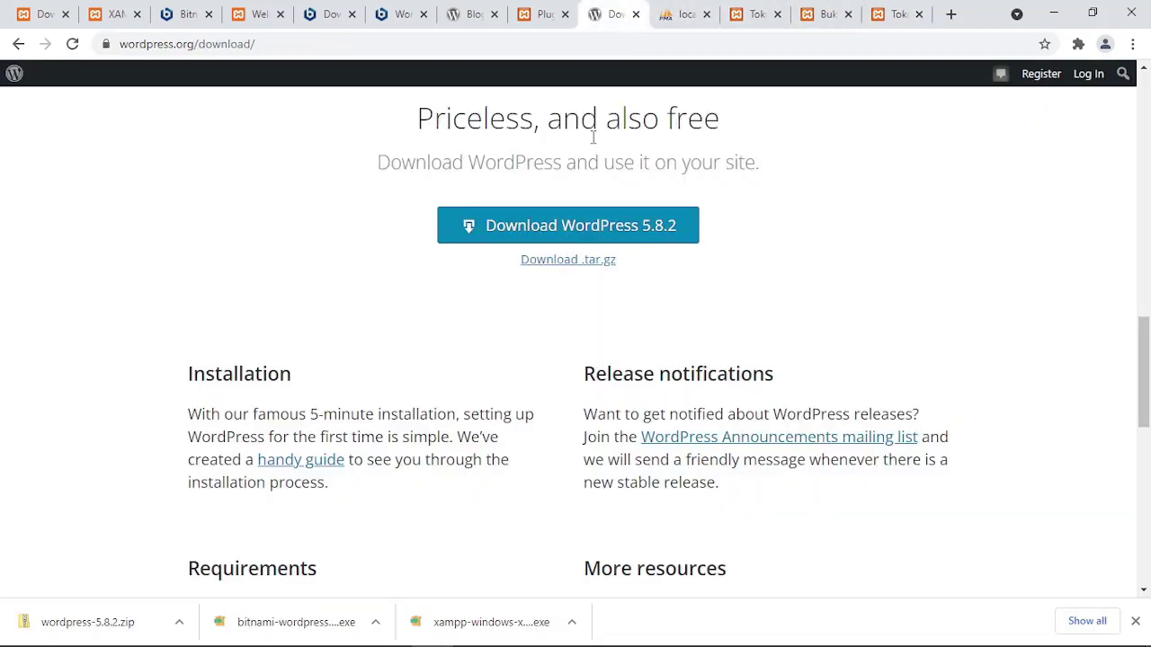
click(541, 13)
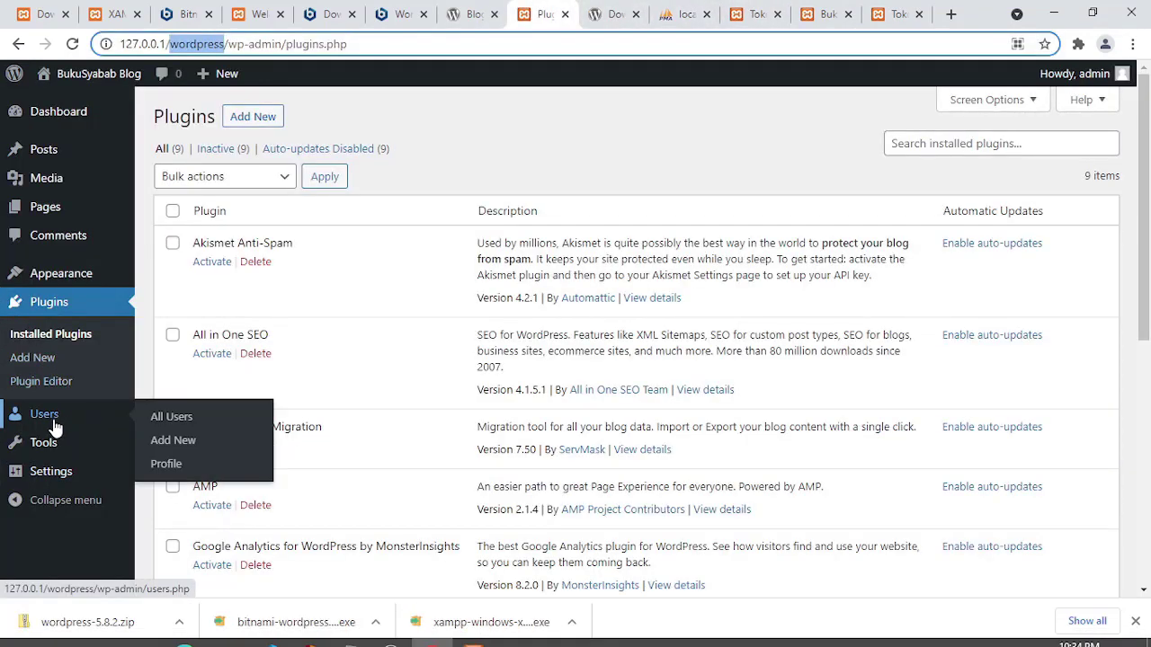
scroll(54, 446, down, 4)
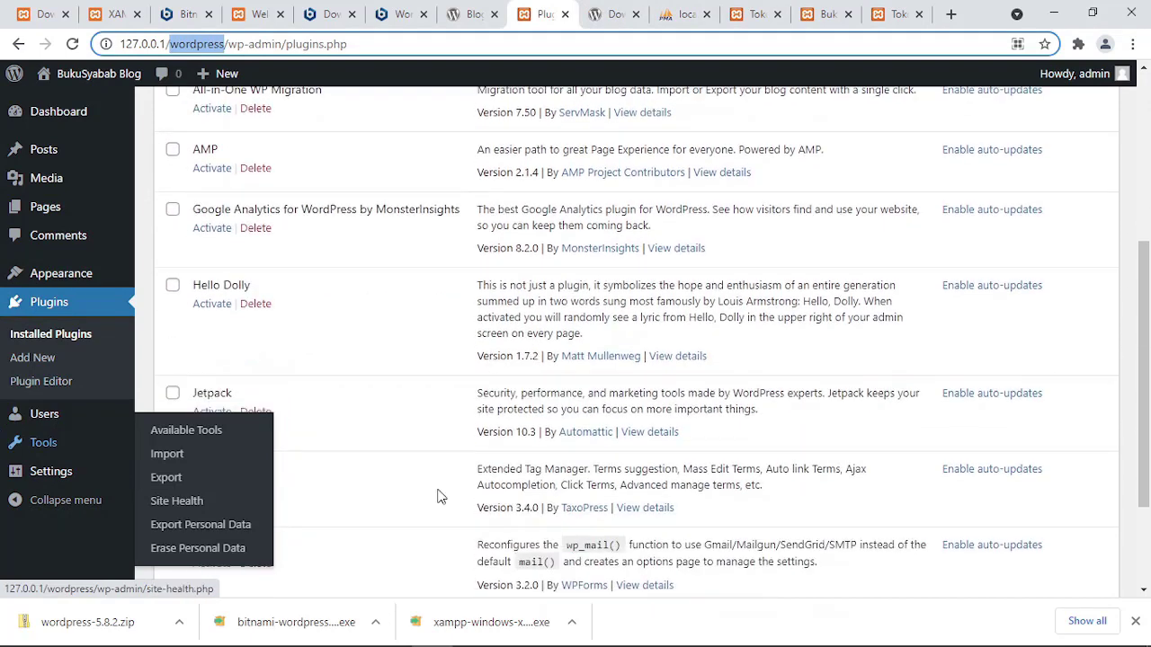
Glance at the recap notes, then return to the nine installed plugins through WP Mail SMTP.
mouse_move(476, 644)
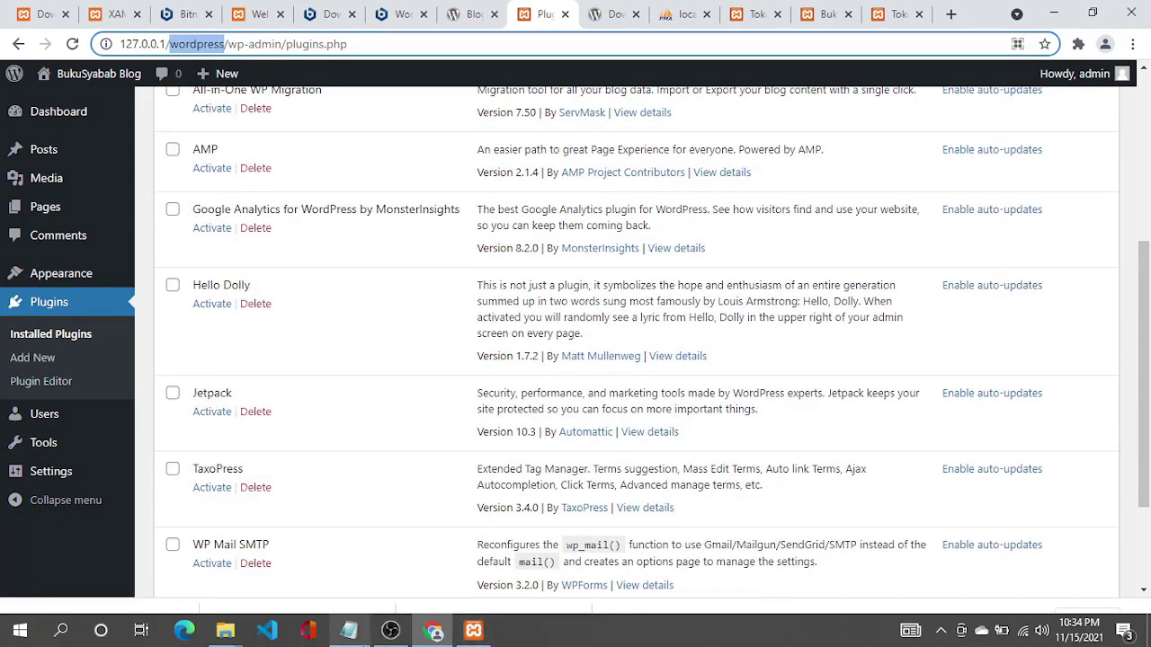
click(349, 630)
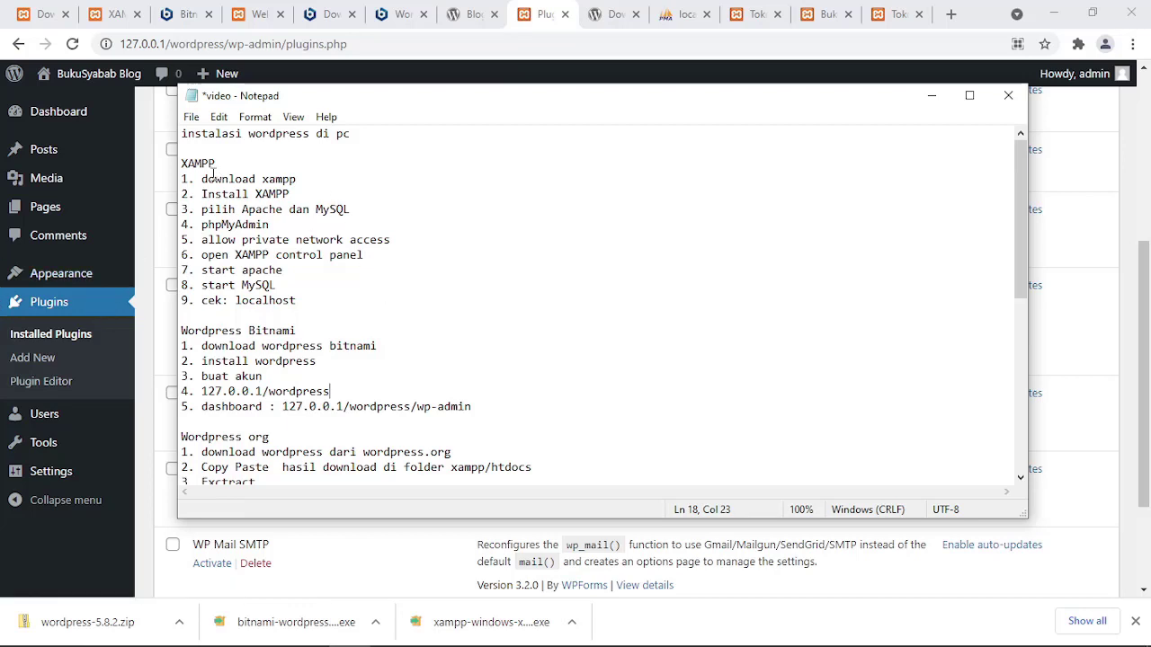
click(144, 174)
scroll(359, 347, up, 4)
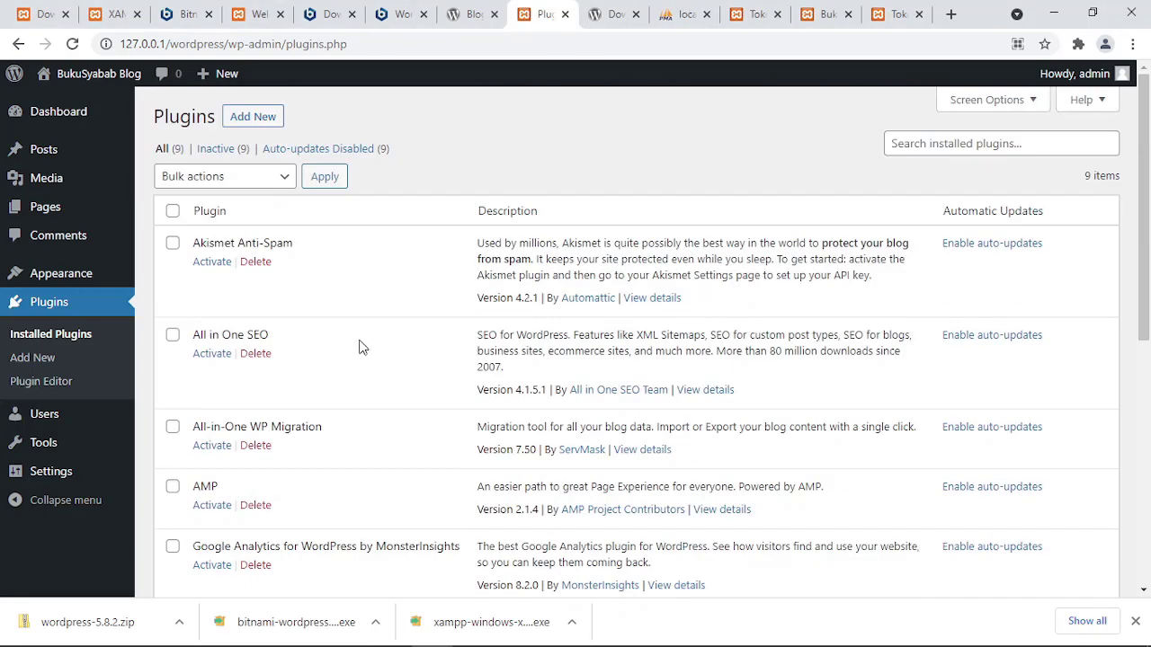
scroll(367, 341, down, 5)
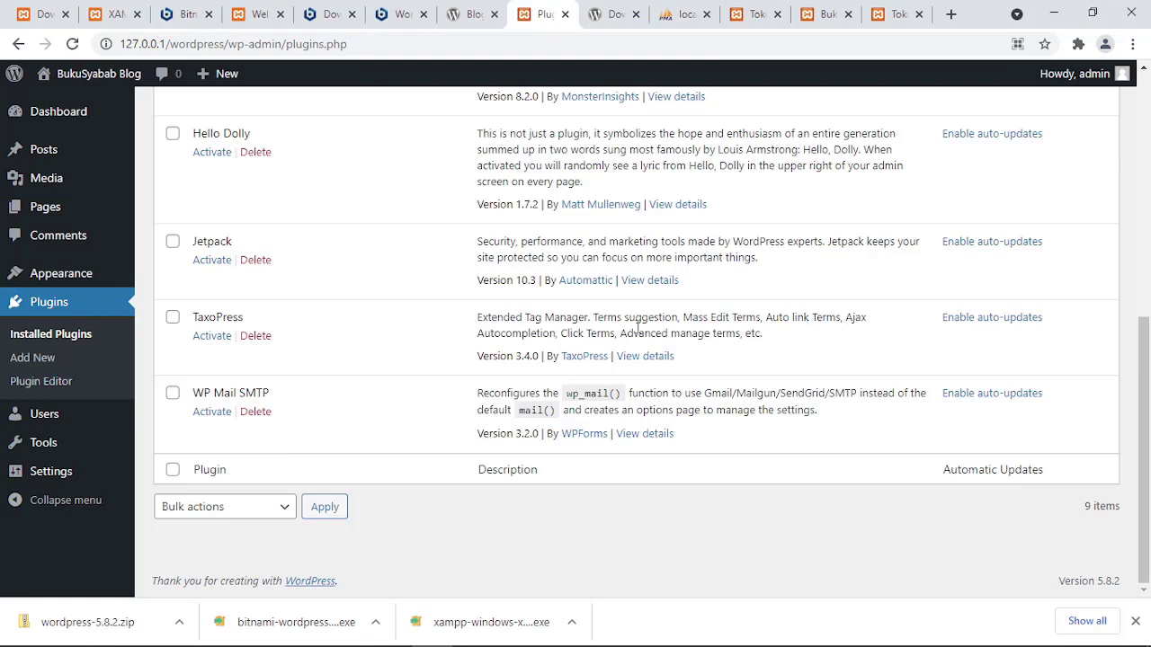
Bring Notepad's install notes forward and highlight the XAMPP, Wordpress Bitnami and Wordpress org headings.
mouse_move(392, 642)
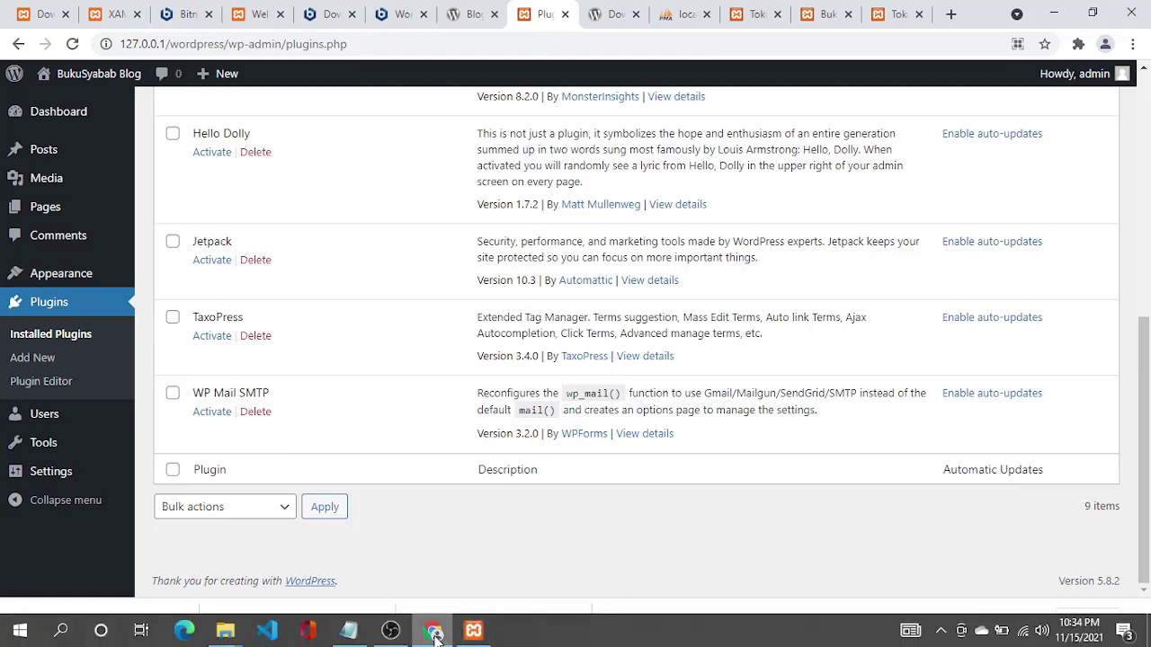
click(360, 633)
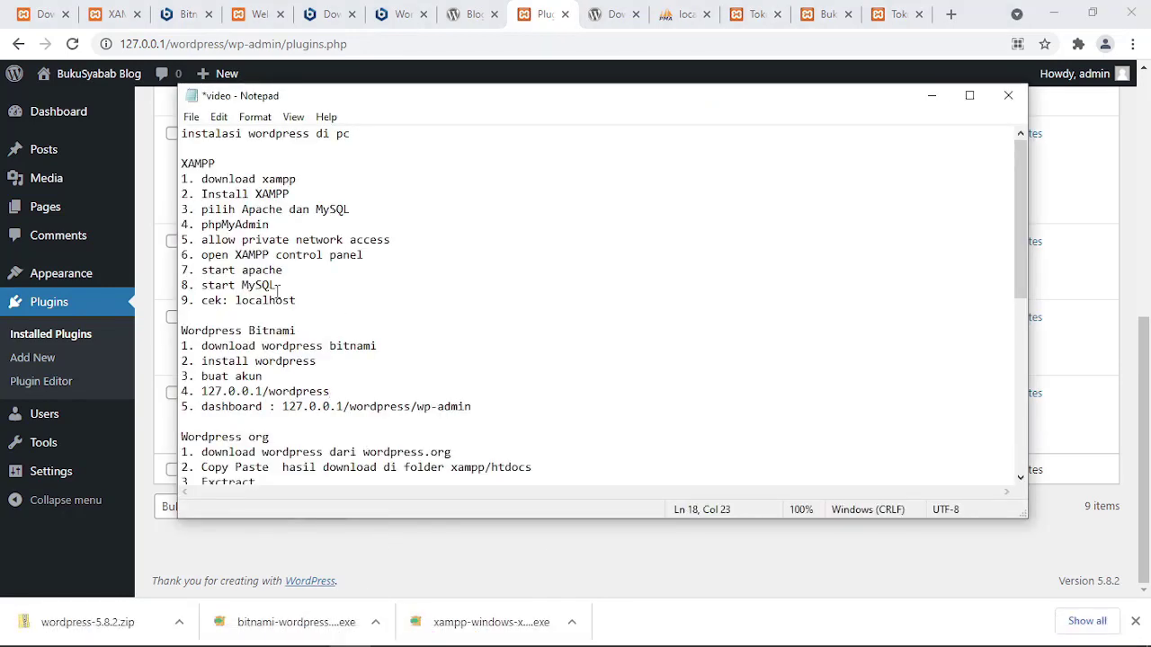
double_click(200, 166)
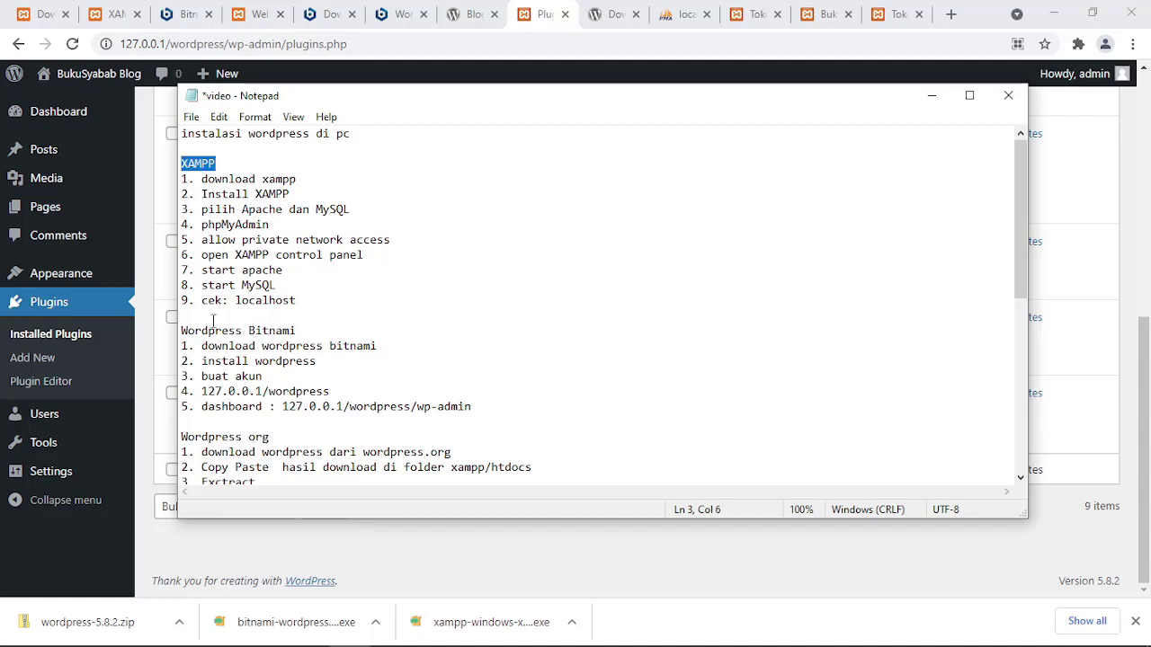
drag(313, 343, 182, 335)
click(197, 164)
double_click(198, 163)
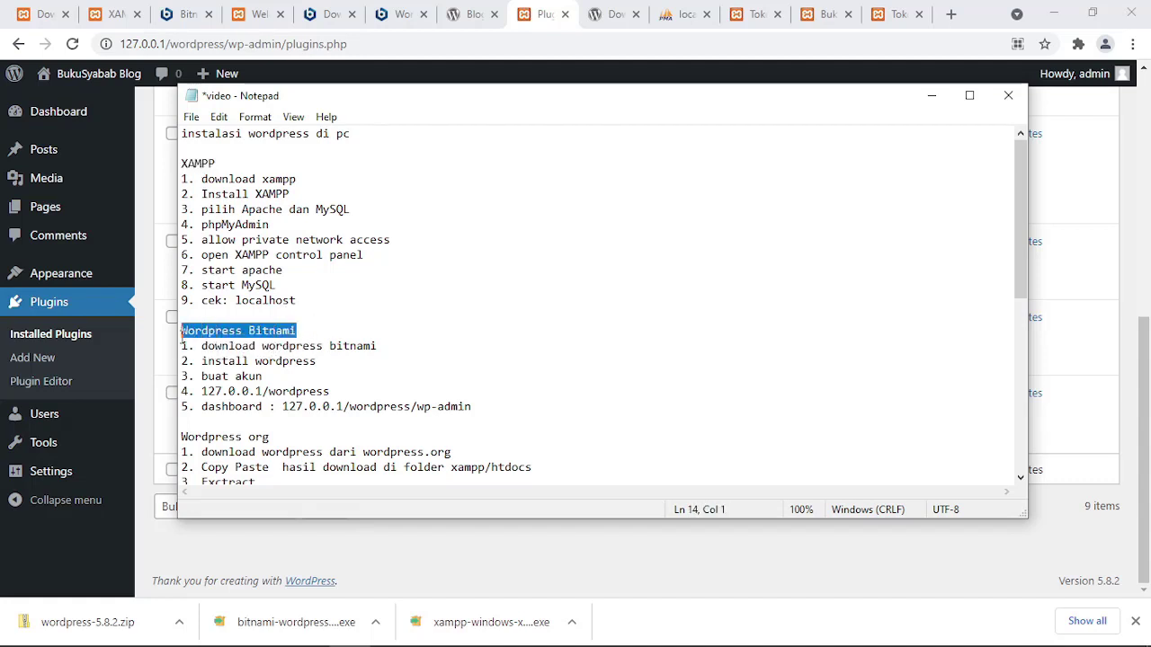
drag(289, 447, 176, 422)
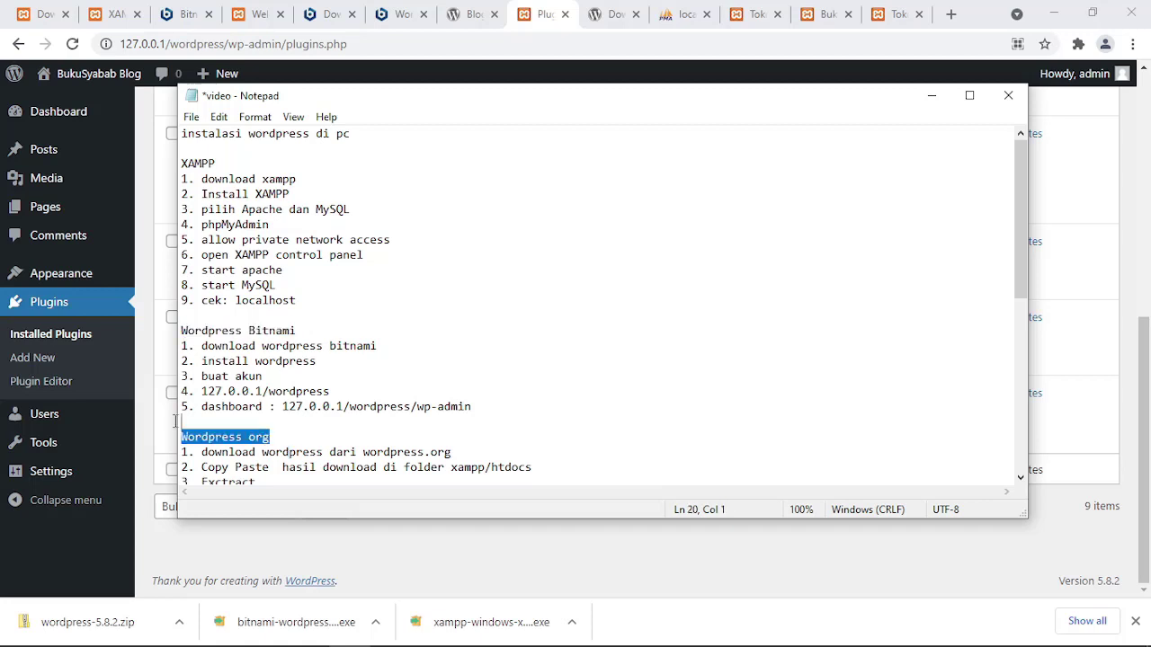